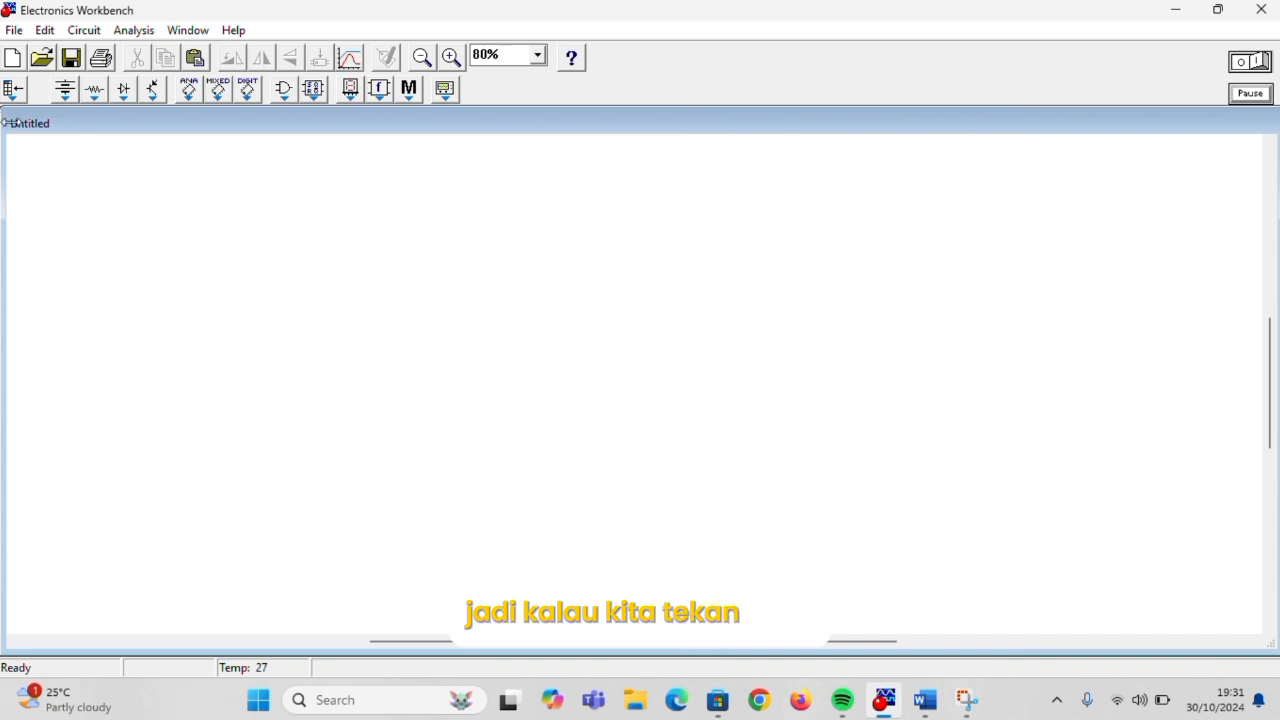
# Step: Look at the Open Circuit File dialog and the Sources component group, closing each again
pyautogui.click(50, 64)
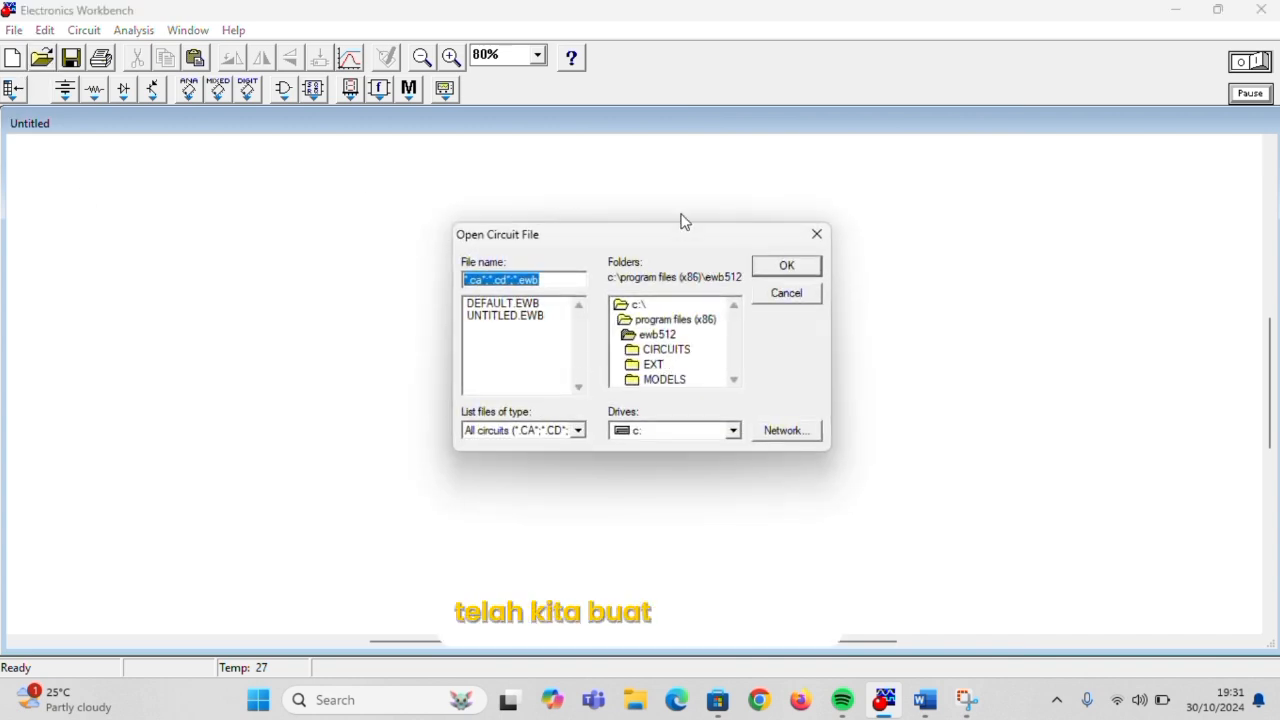
pyautogui.click(817, 234)
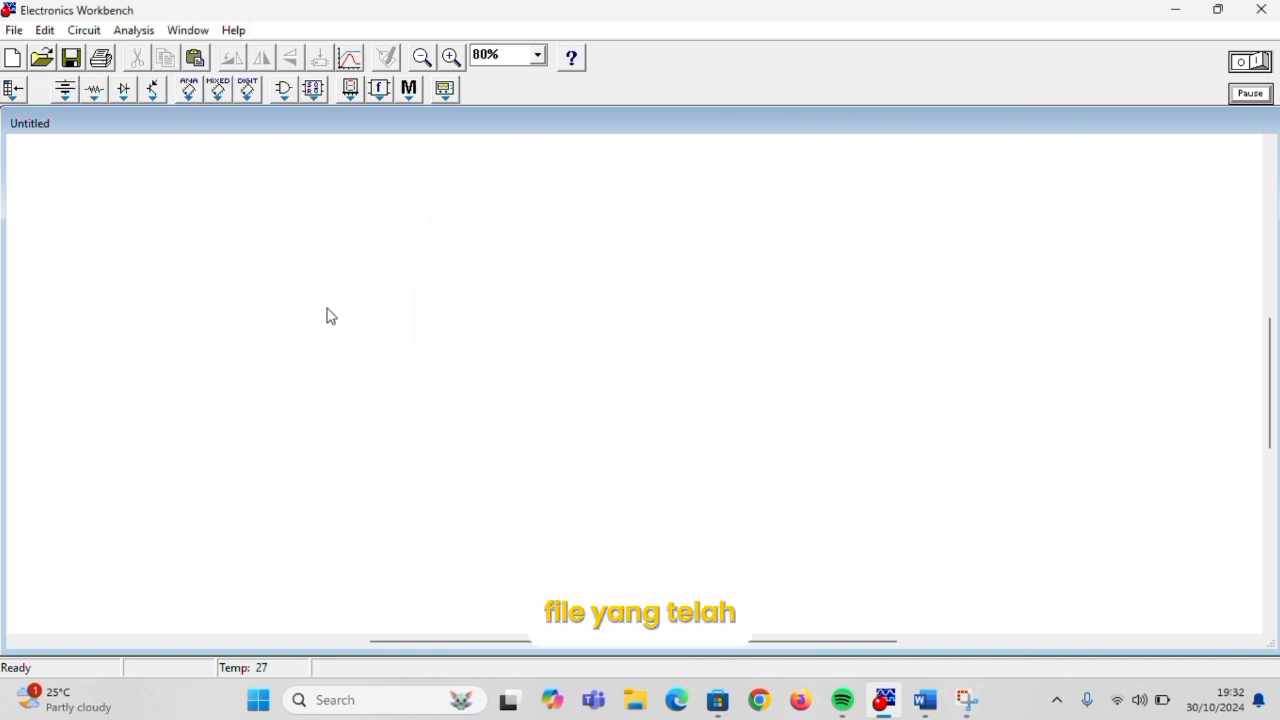
pyautogui.click(66, 90)
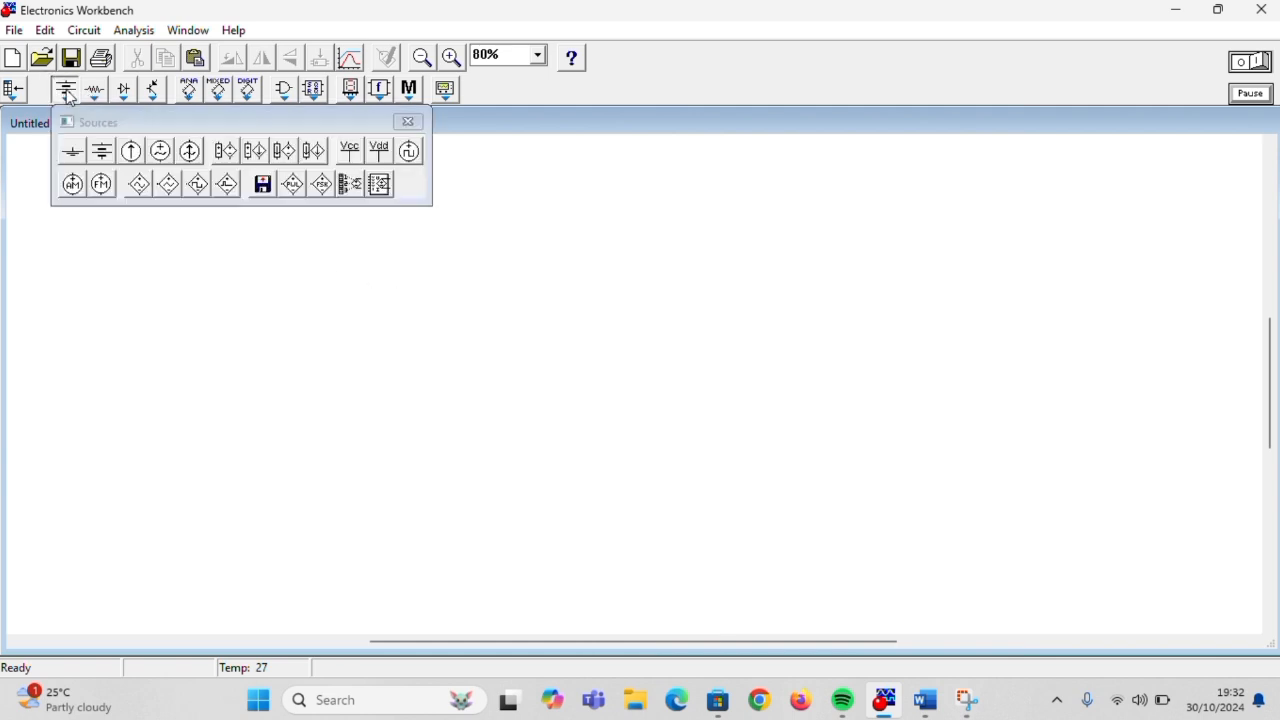
pyautogui.click(66, 90)
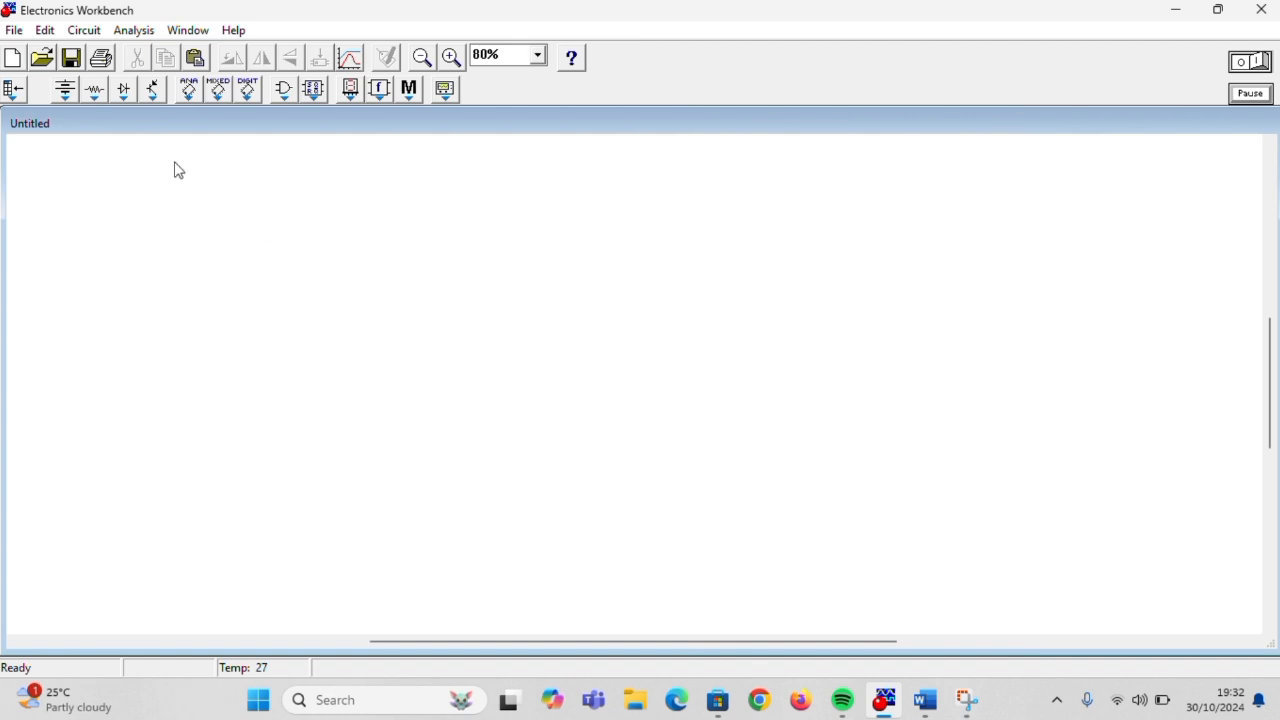
# Step: Place a 1 k Ohm resistor from the Basic component group in the middle of the empty workspace and close the group
pyautogui.click(87, 95)
pyautogui.click(88, 96)
pyautogui.click(88, 96)
pyautogui.moveTo(140, 153); pyautogui.dragTo(578, 396)
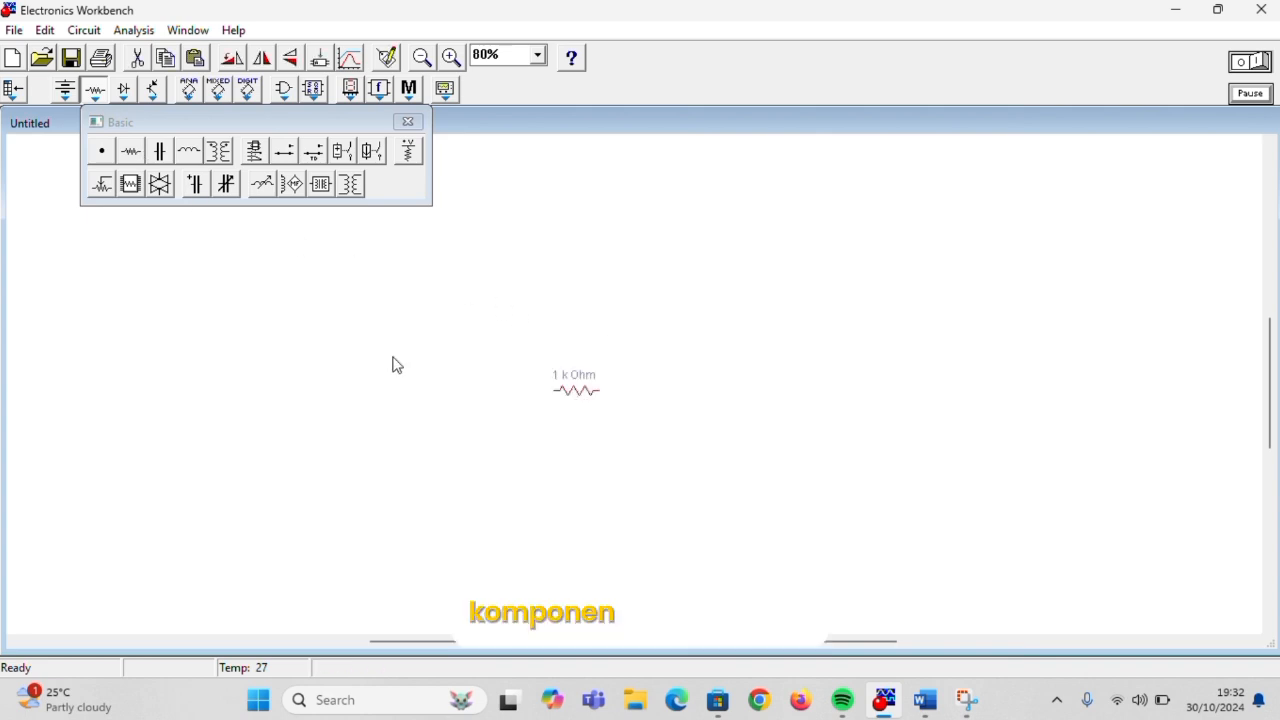
pyautogui.click(408, 121)
# Step: Cut the resistor from the workspace, paste it back and deselect it
pyautogui.moveTo(682, 450); pyautogui.dragTo(527, 358)
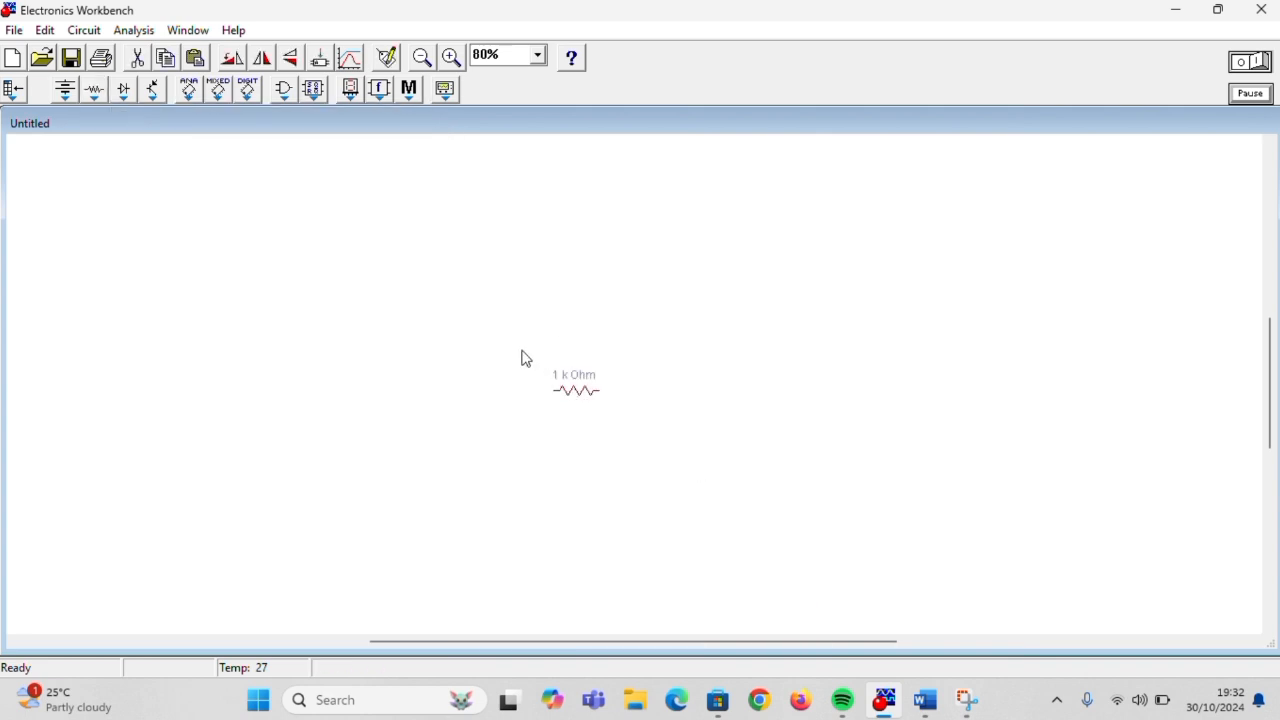
pyautogui.click(137, 58)
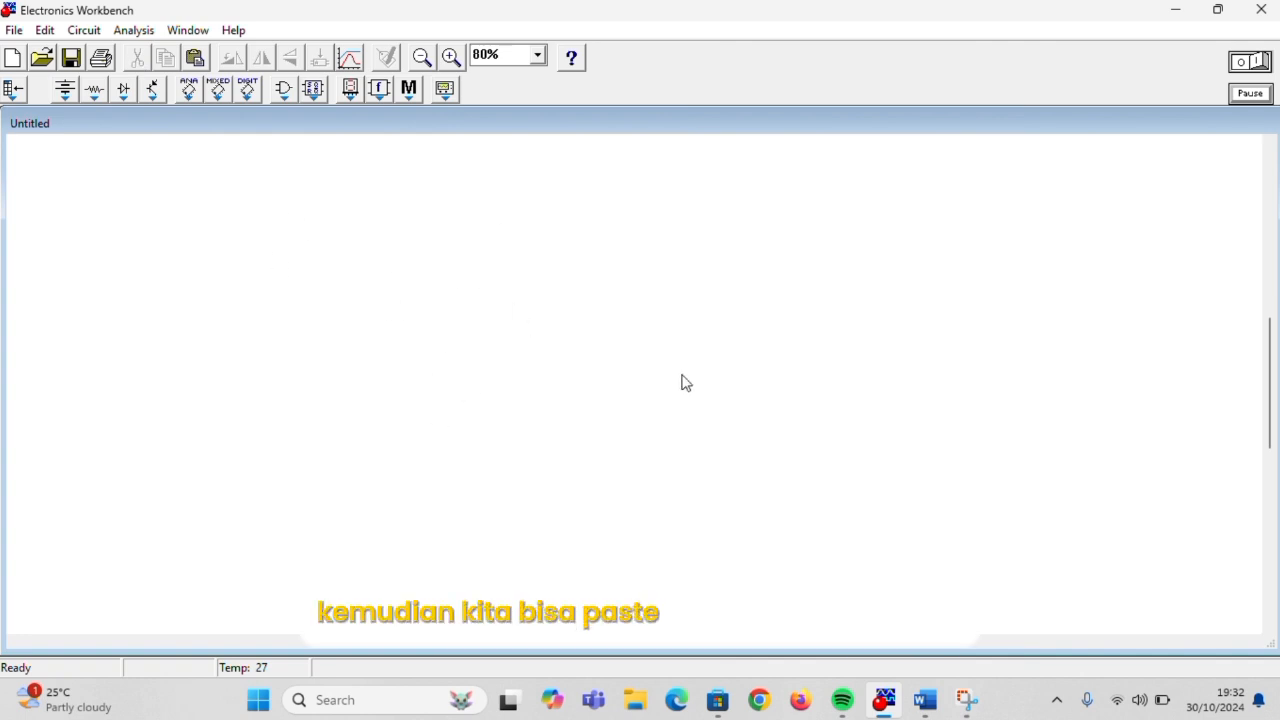
pyautogui.hotkey('ctrl', 'v')
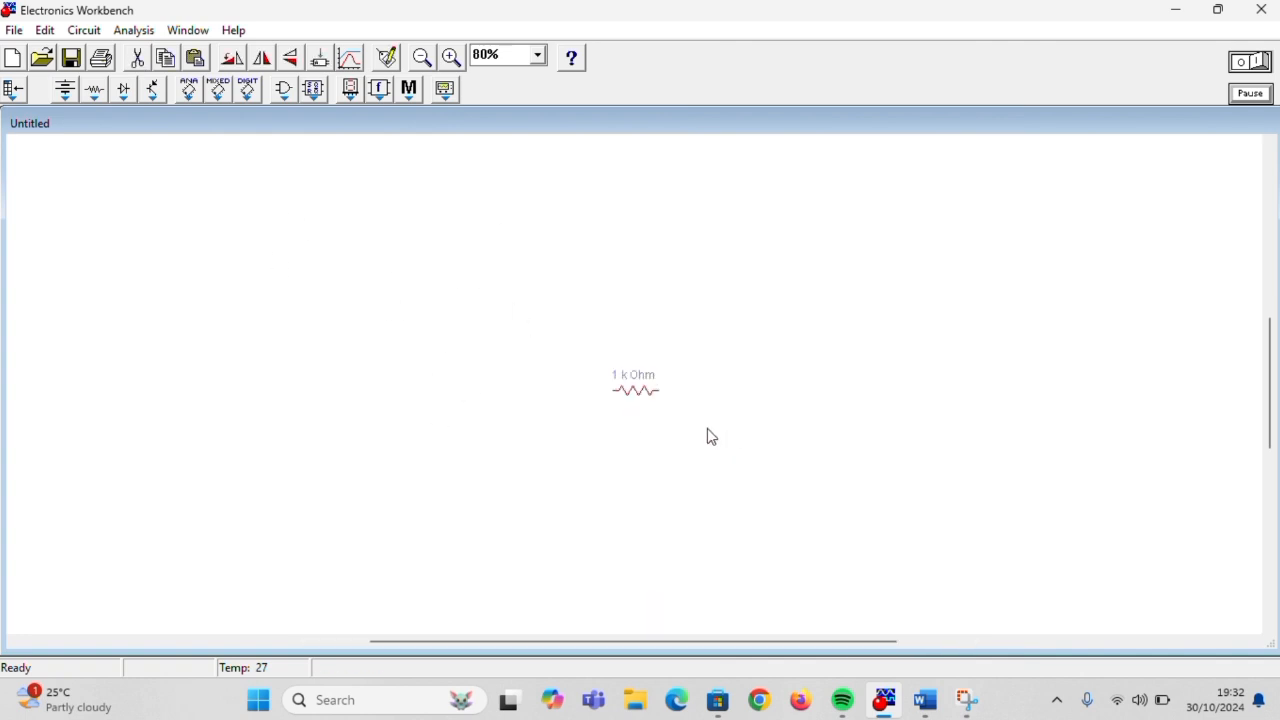
pyautogui.click(598, 408)
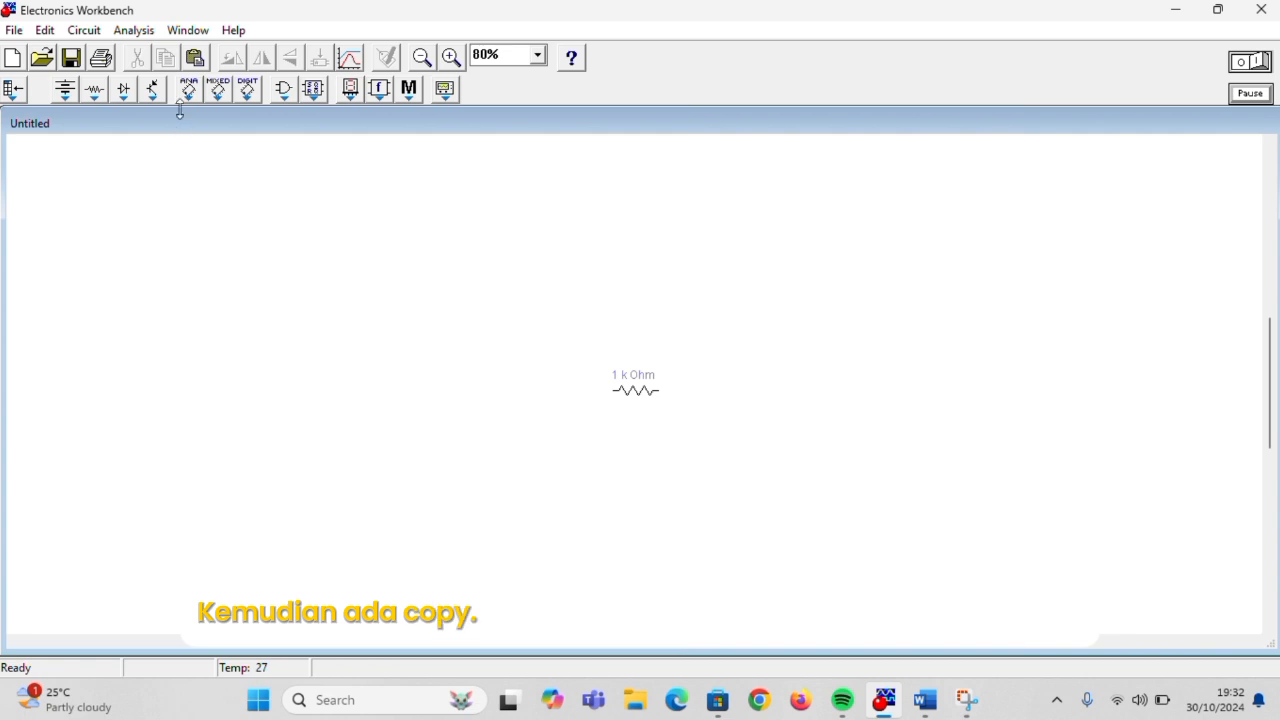
# Step: Duplicate the 1 k Ohm resistor by copying and pasting it, and move the copy up and to the left of the original
pyautogui.moveTo(718, 448); pyautogui.dragTo(481, 325)
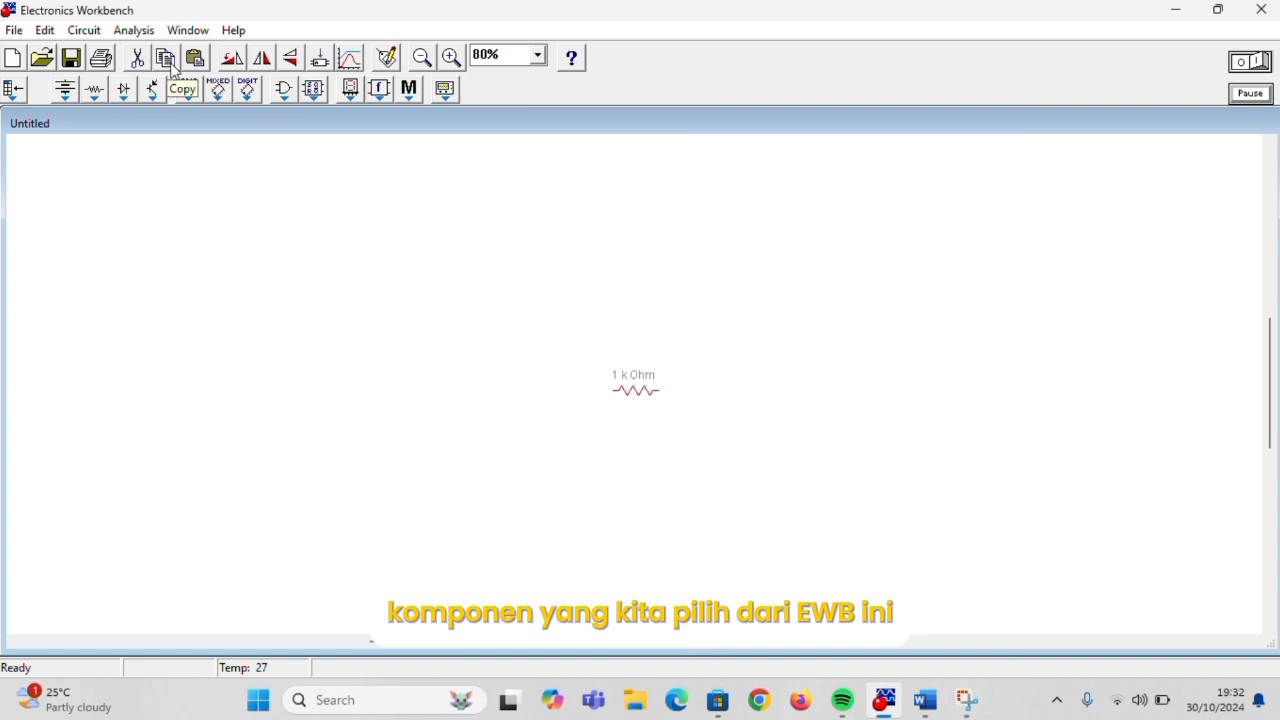
pyautogui.click(170, 64)
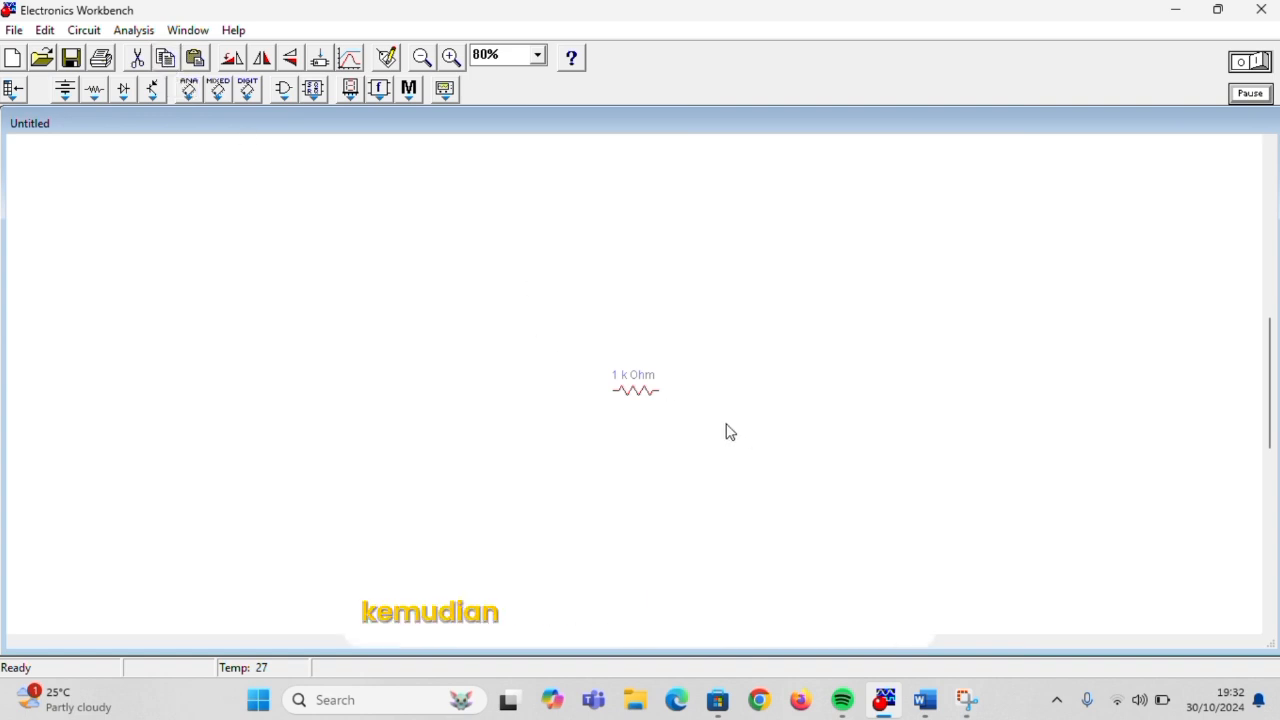
pyautogui.hotkey('ctrl', 'v')
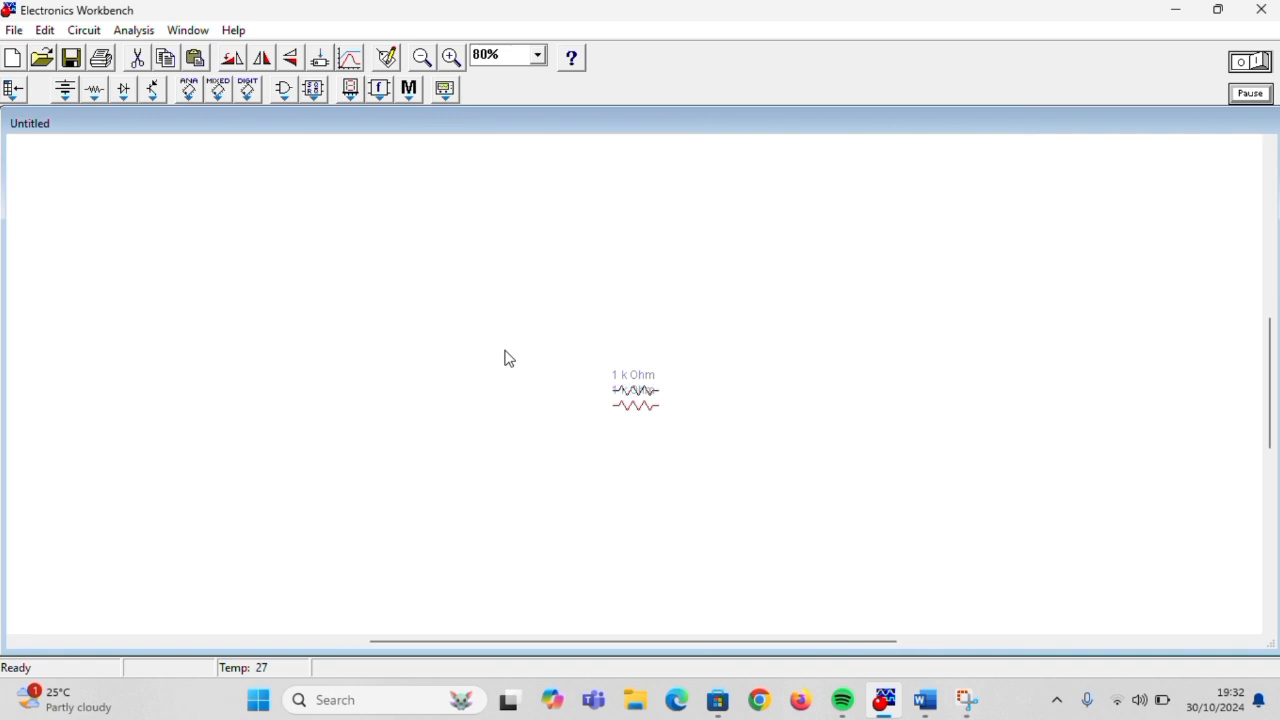
pyautogui.moveTo(662, 418); pyautogui.dragTo(497, 364)
# Step: Delete the copied resistor and confirm the deletion
pyautogui.click(485, 364)
pyautogui.press('Delete')
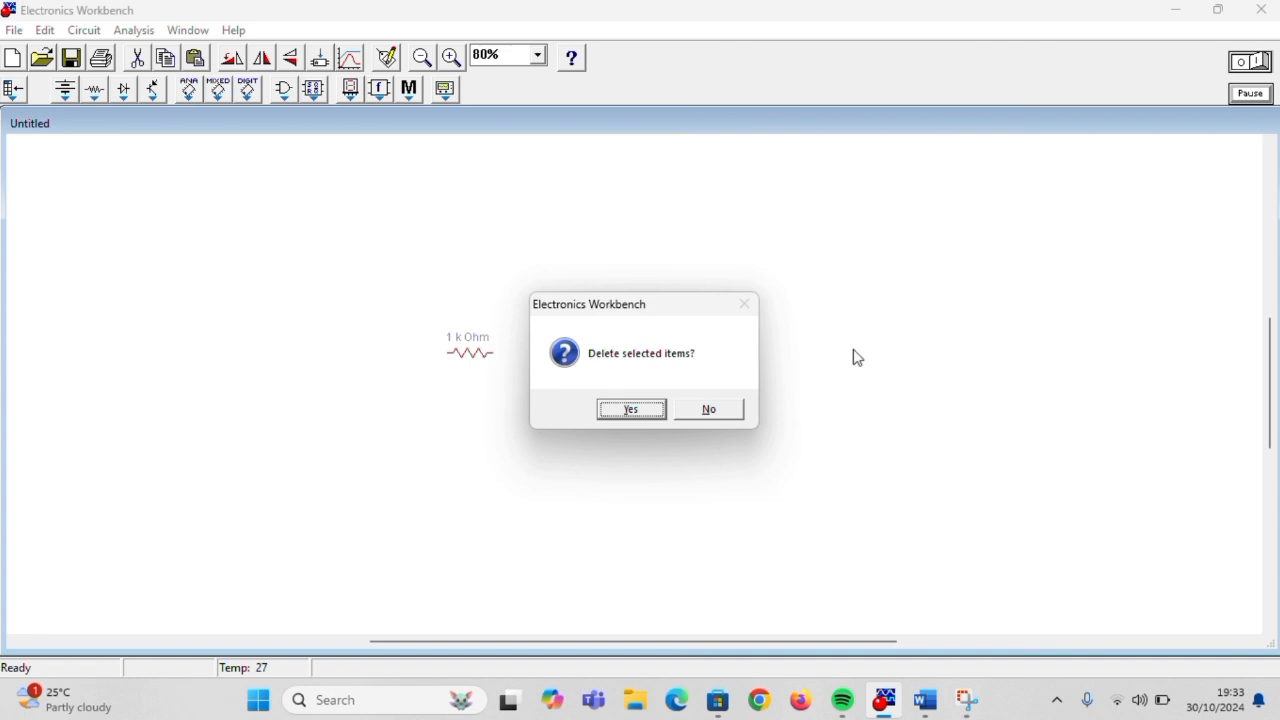
pyautogui.click(636, 414)
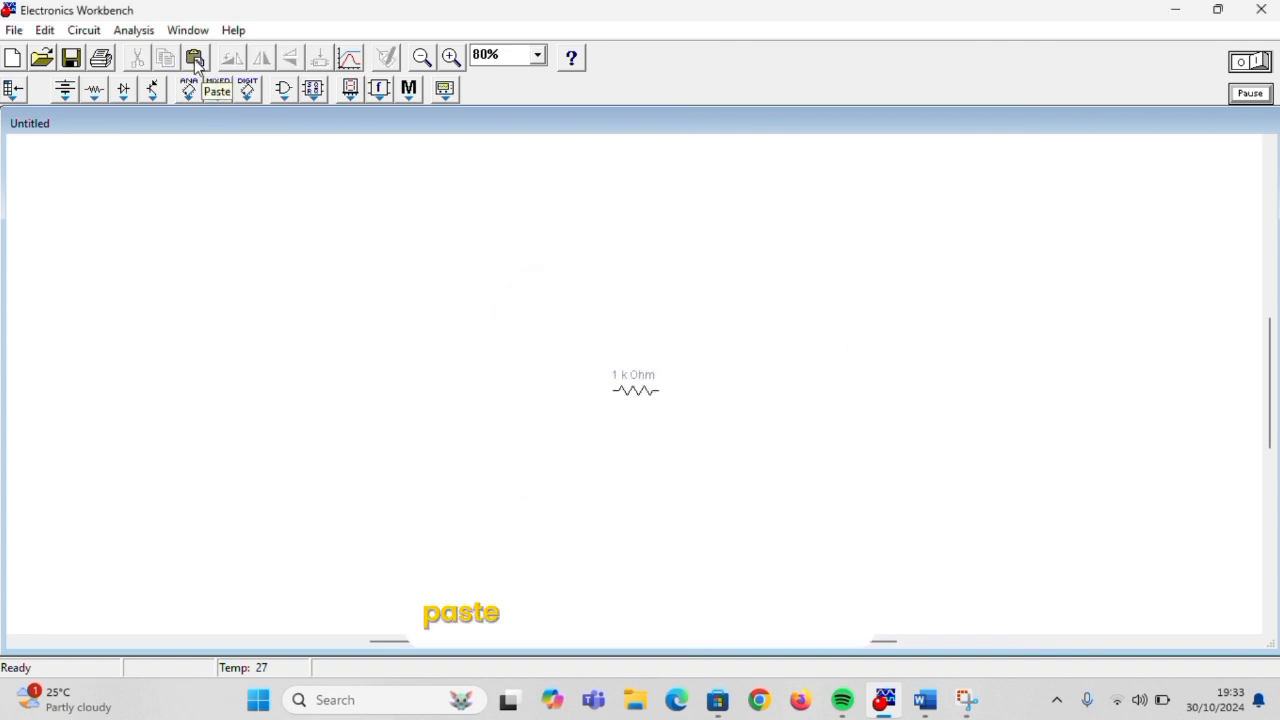
# Step: Rotate the remaining 1 k Ohm resistor by 90 degrees to stand vertically, and flip it horizontally
pyautogui.moveTo(676, 411); pyautogui.dragTo(535, 349)
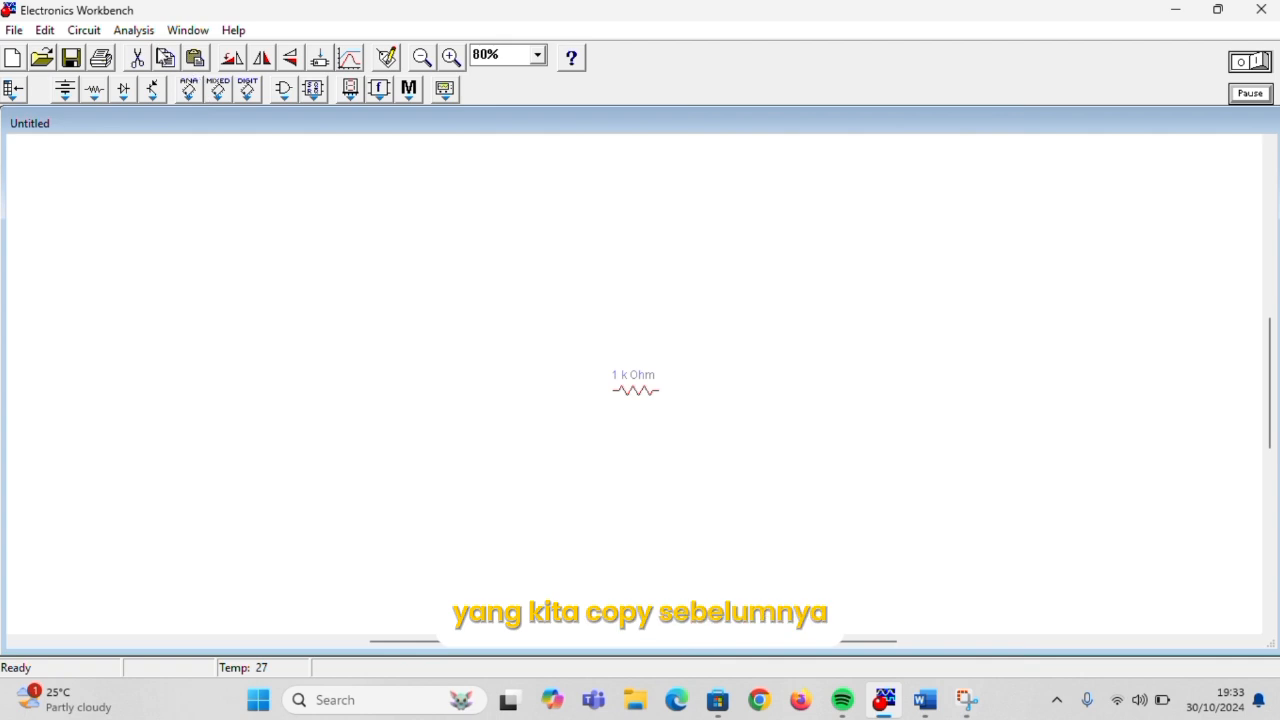
pyautogui.click(565, 375)
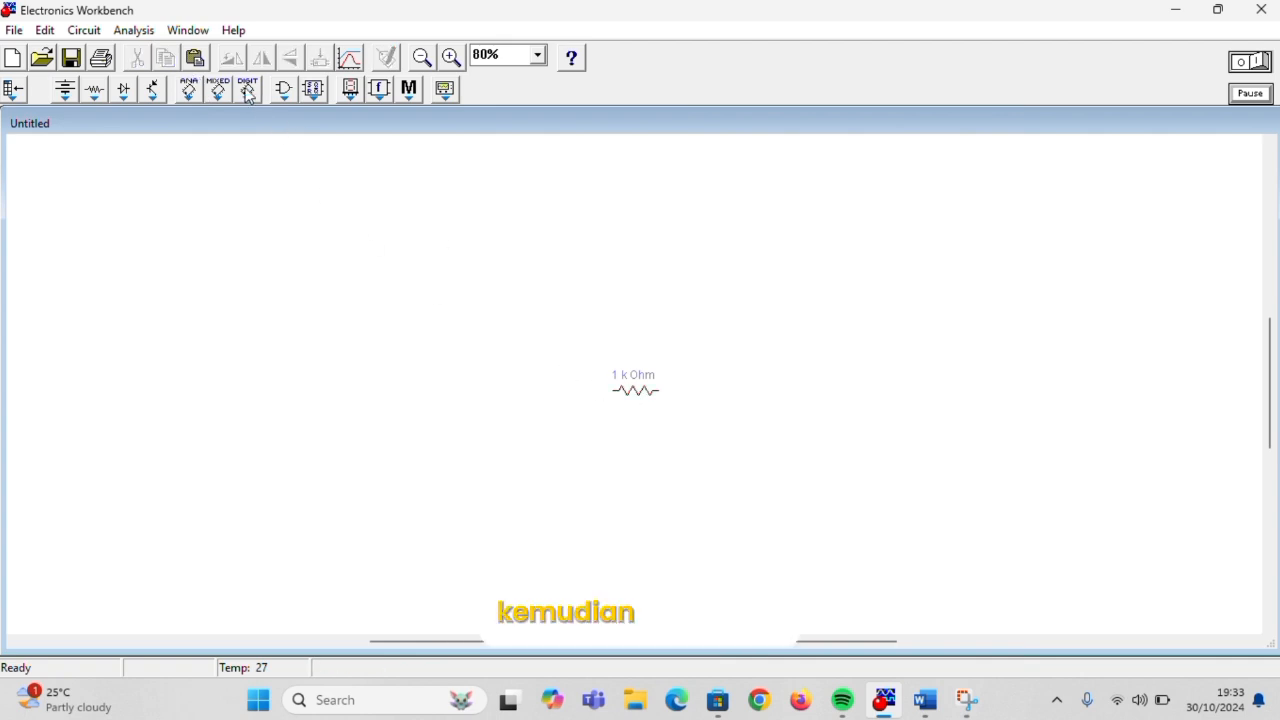
pyautogui.moveTo(686, 404); pyautogui.dragTo(466, 316)
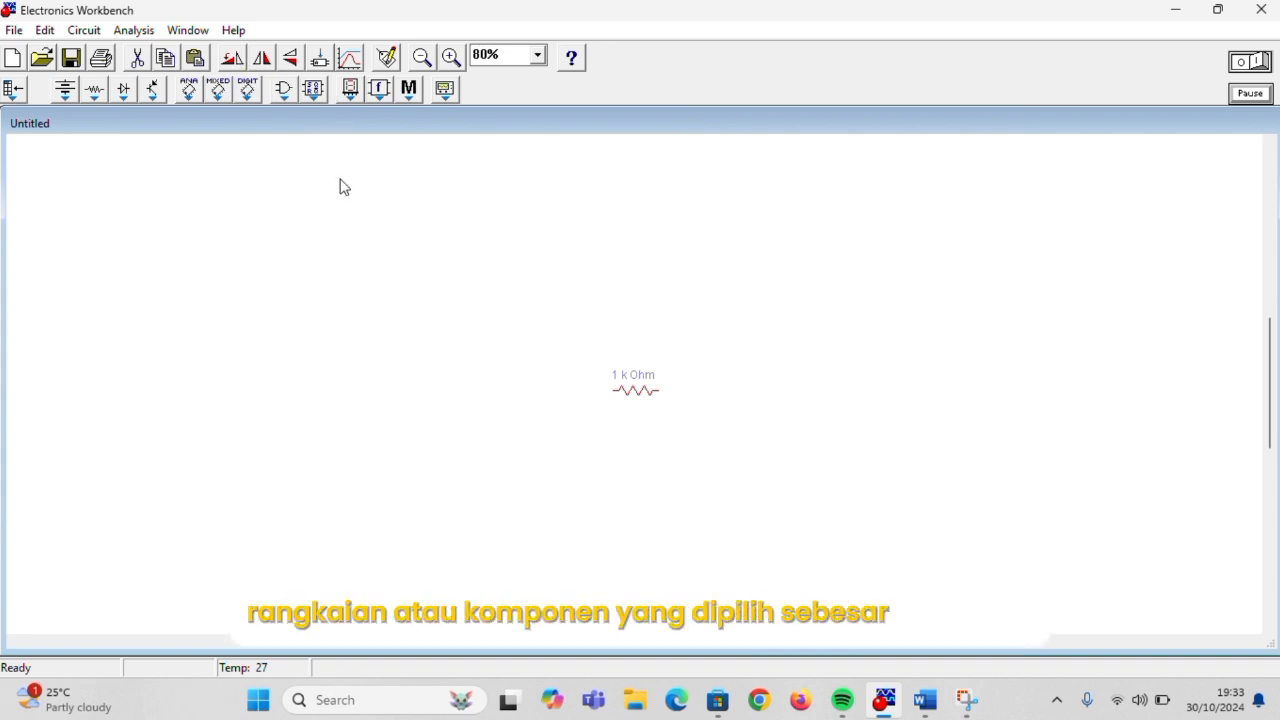
pyautogui.click(240, 60)
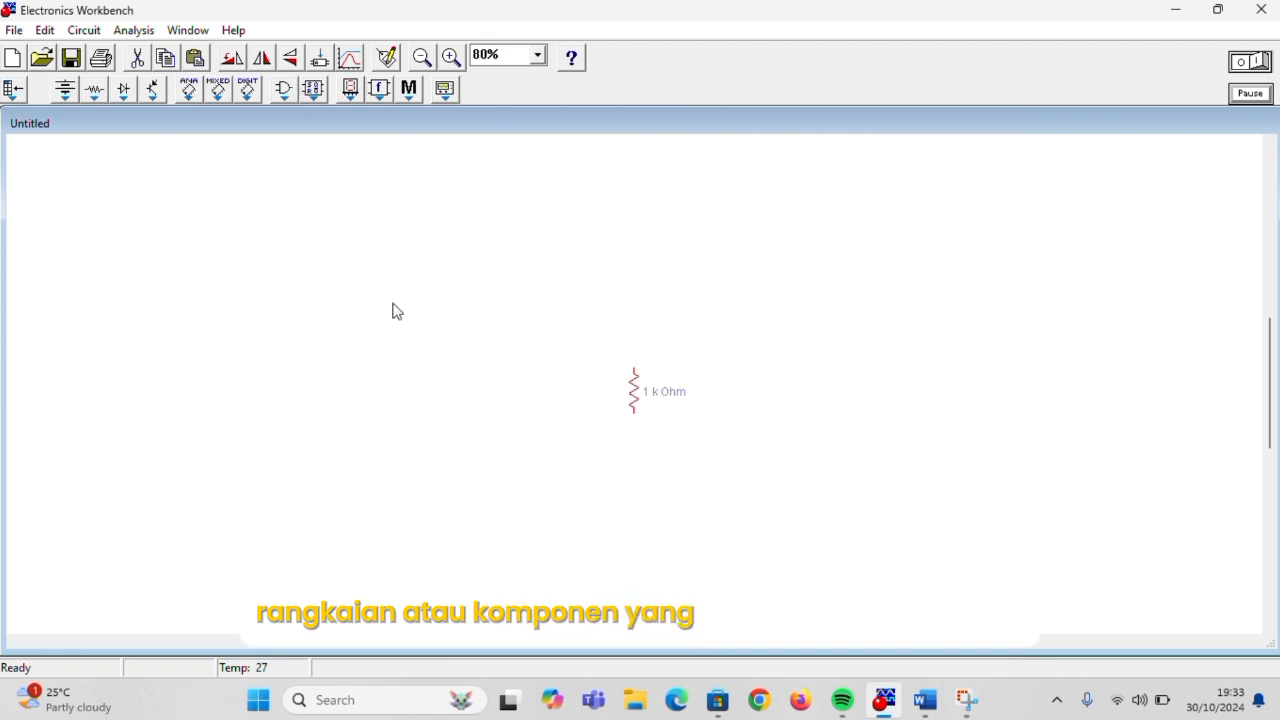
pyautogui.click(262, 60)
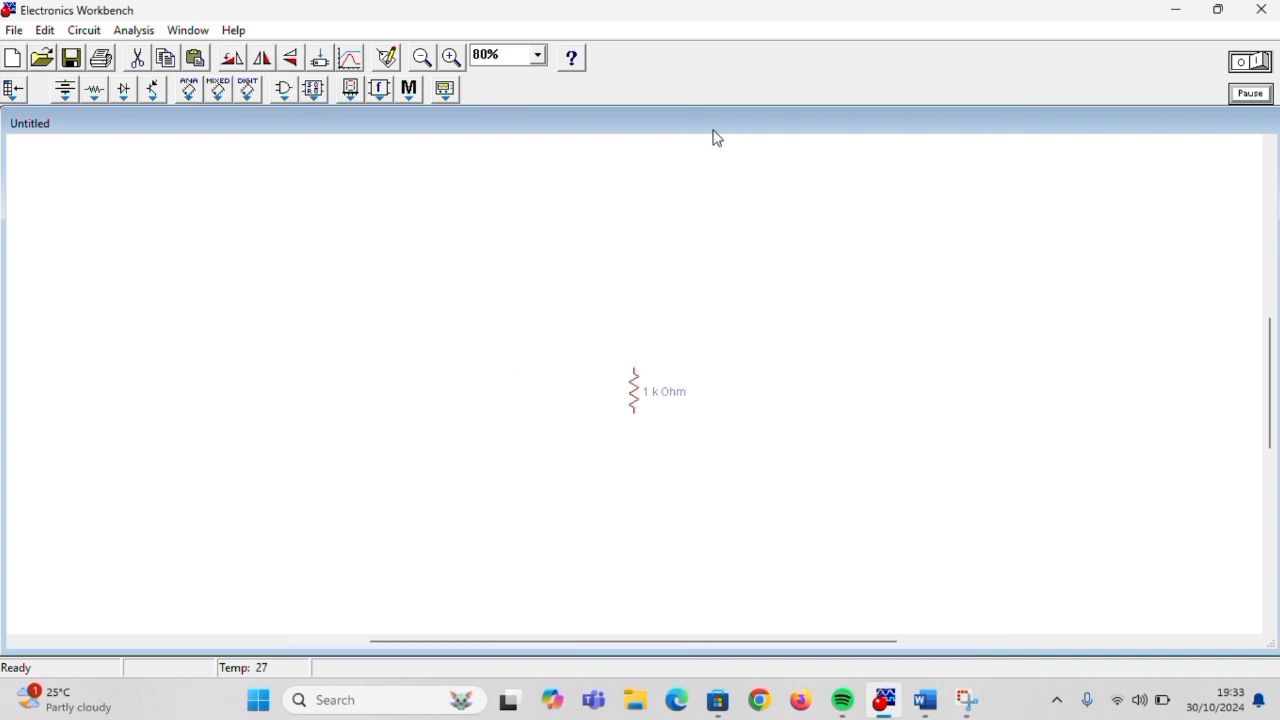
# Step: Move the vertical resistor out of the circuit into a new subcircuit named b
pyautogui.click(750, 500)
pyautogui.moveTo(750, 502); pyautogui.dragTo(506, 357)
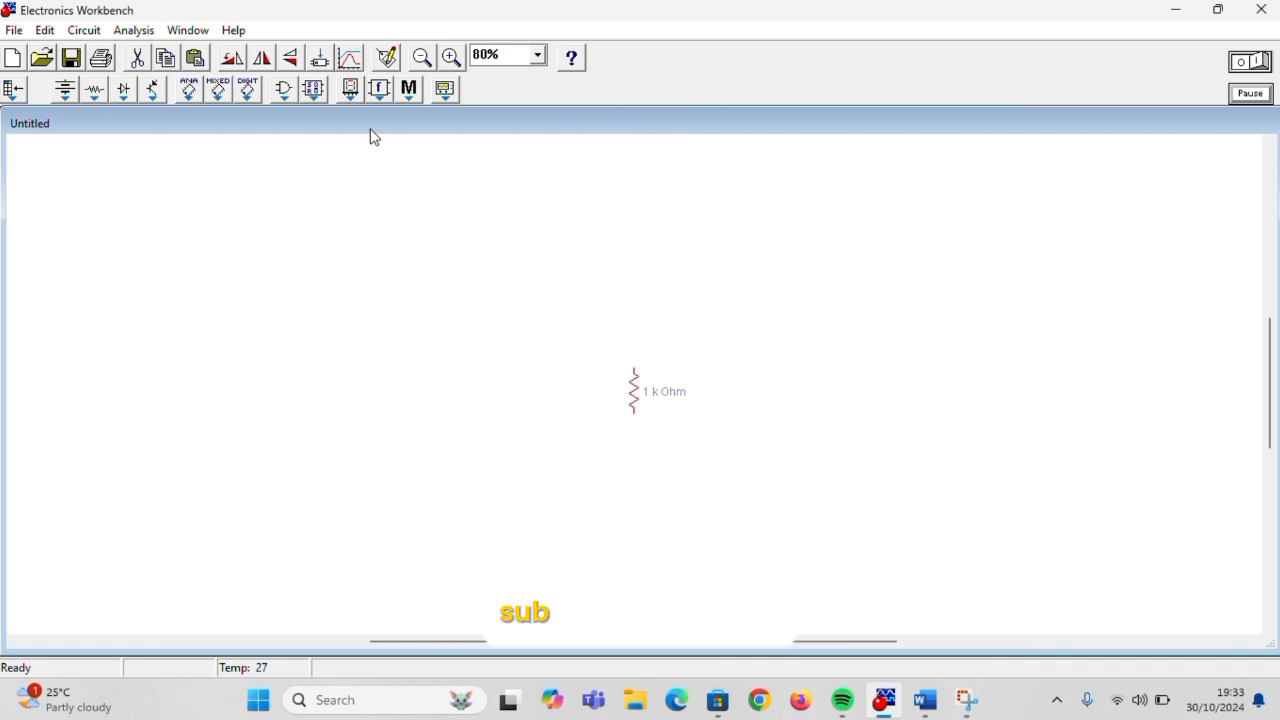
pyautogui.click(329, 70)
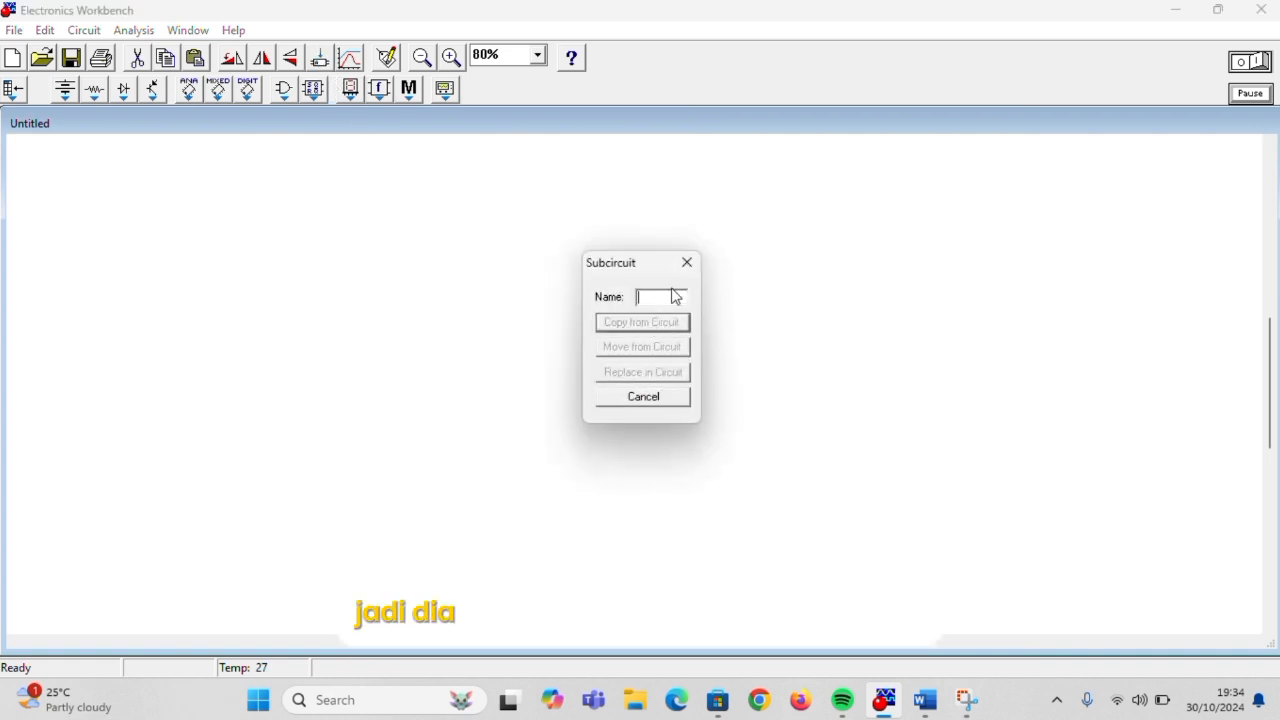
pyautogui.write('b')
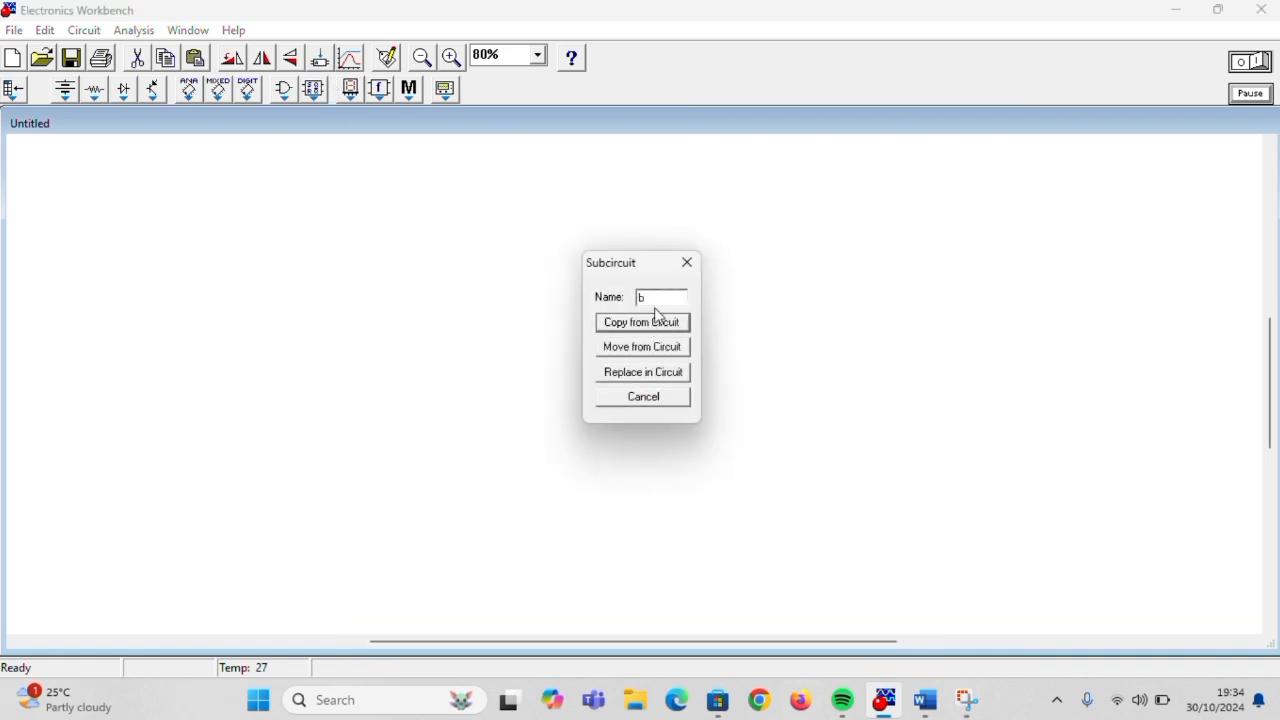
pyautogui.click(639, 349)
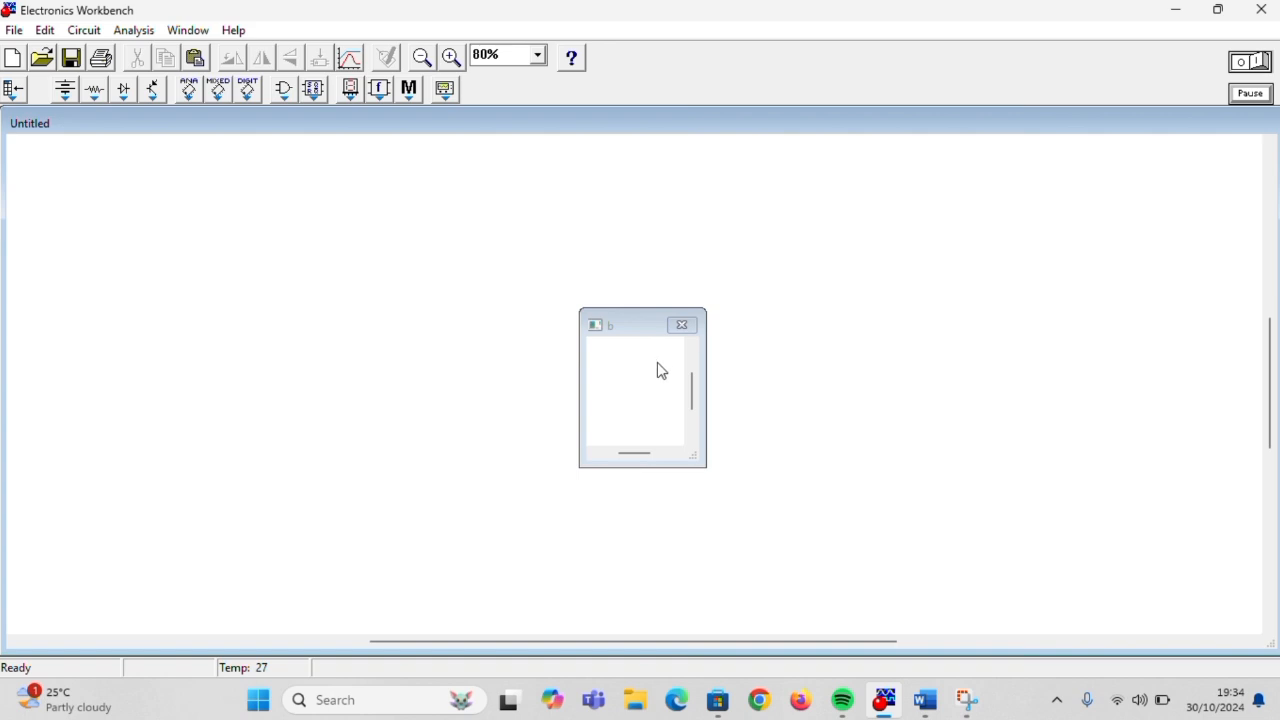
# Step: Move the subcircuit b window aside and enlarge it to show the whole resistor inside
pyautogui.moveTo(646, 329); pyautogui.dragTo(1014, 224)
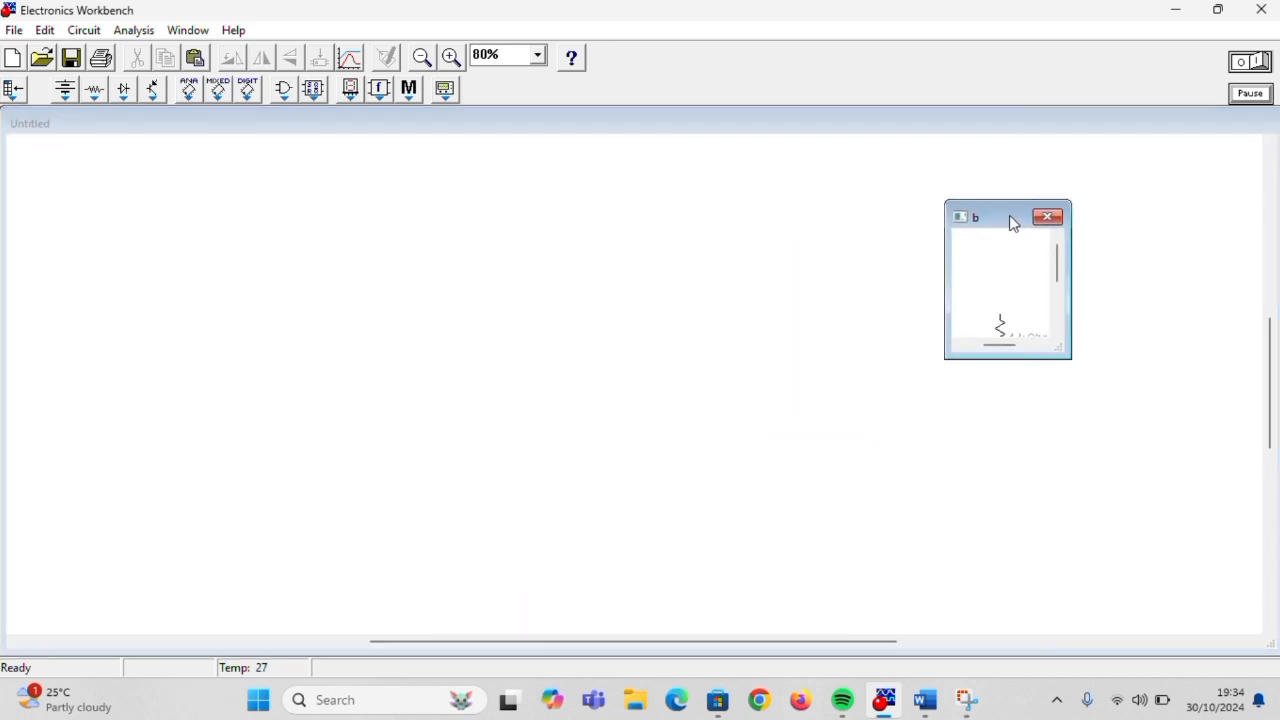
pyautogui.moveTo(946, 271); pyautogui.dragTo(754, 266)
pyautogui.moveTo(895, 356); pyautogui.dragTo(897, 638)
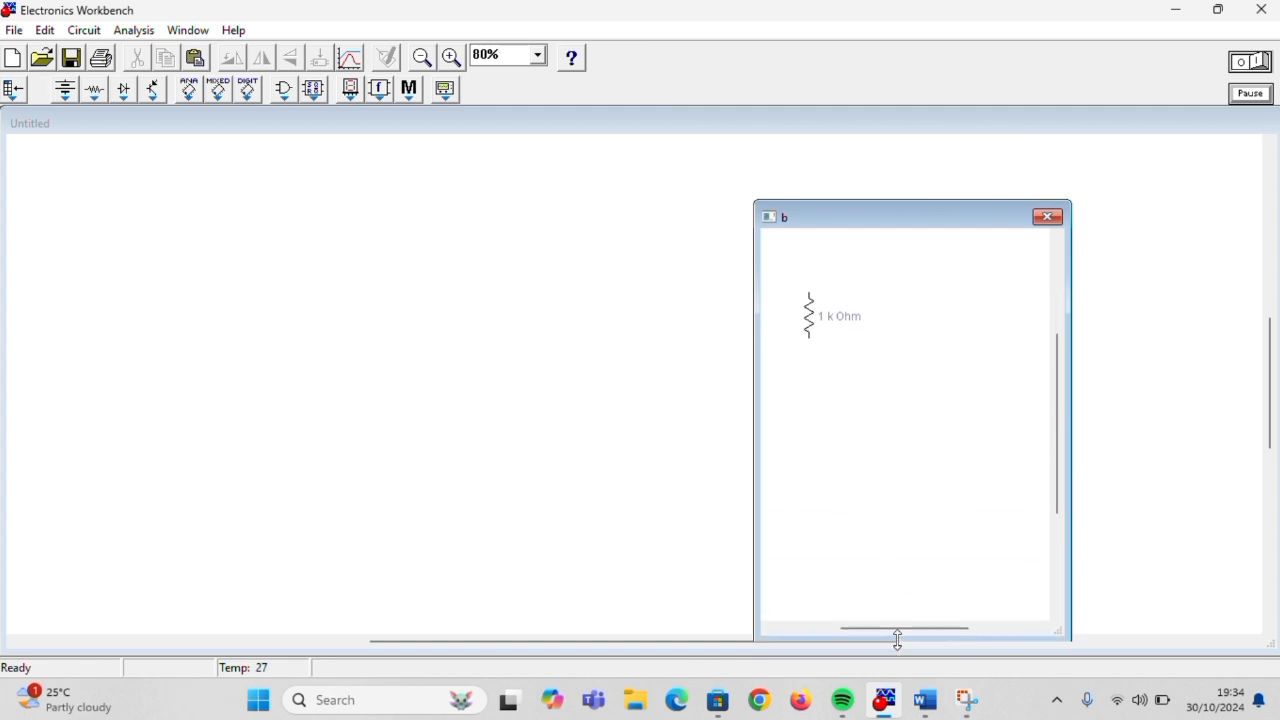
# Step: Look at the Analysis Graphs window, then close it and the subcircuit b window
pyautogui.click(350, 58)
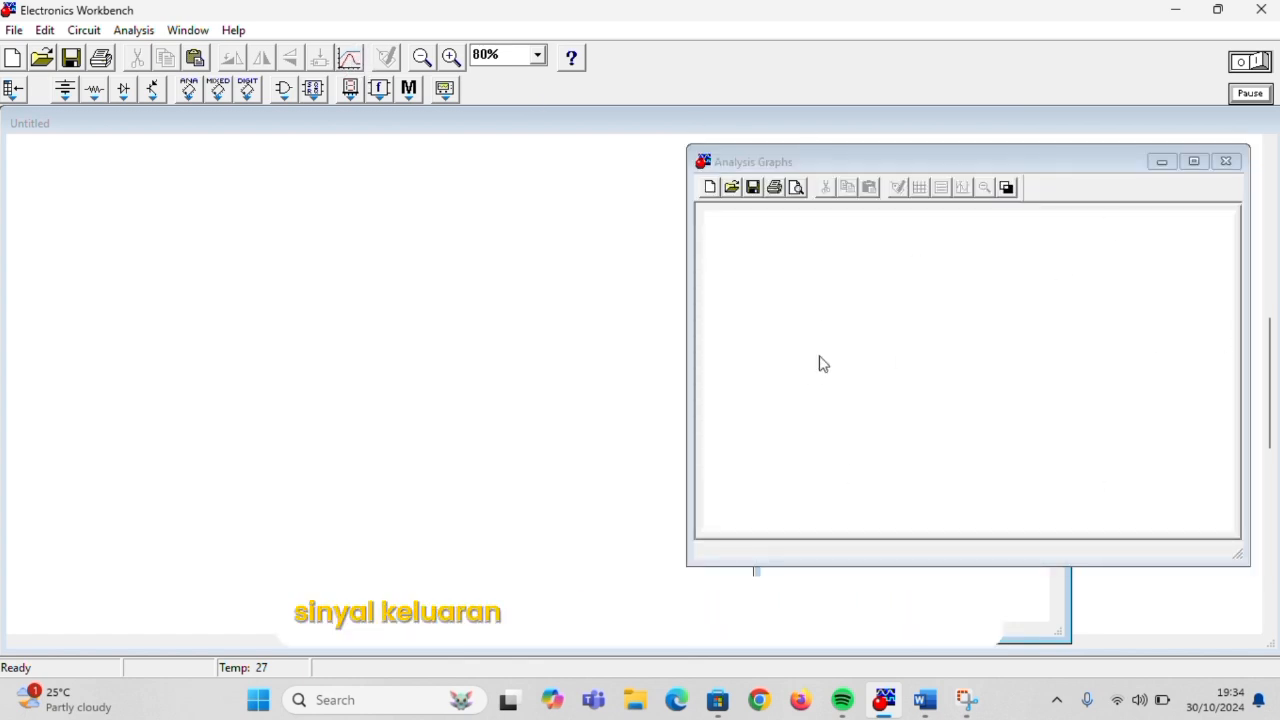
pyautogui.click(1227, 162)
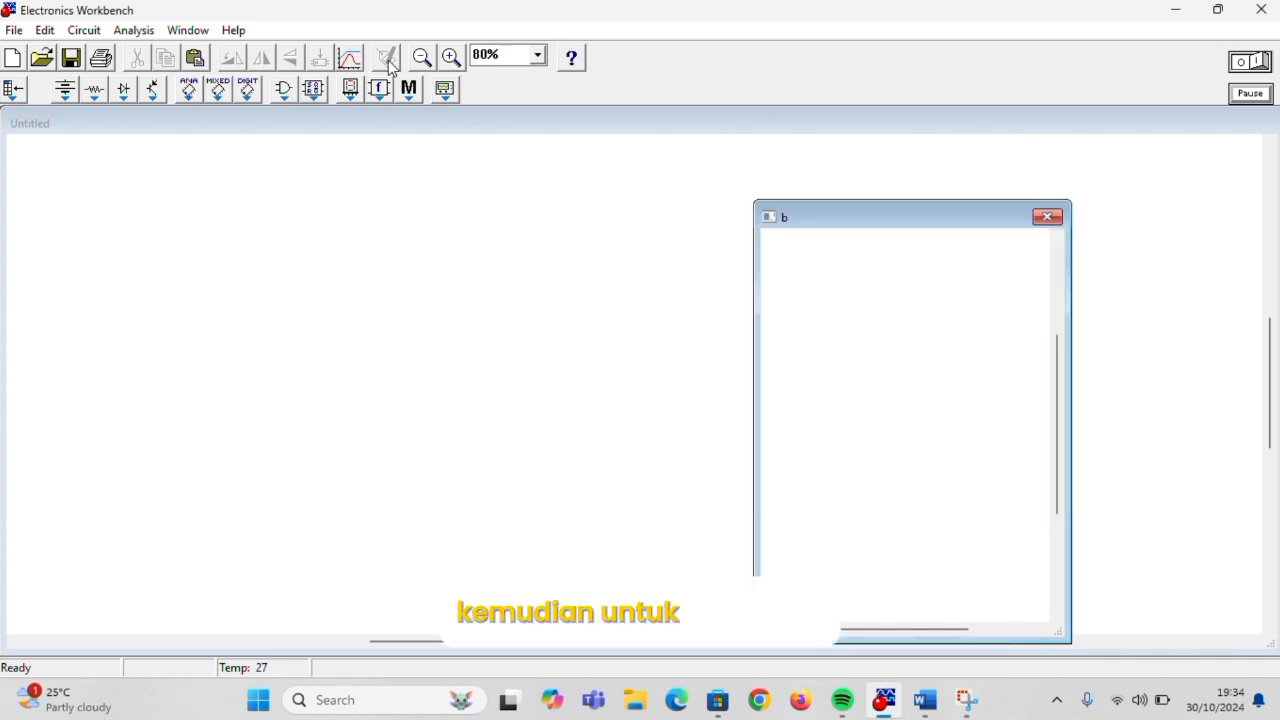
pyautogui.click(1048, 217)
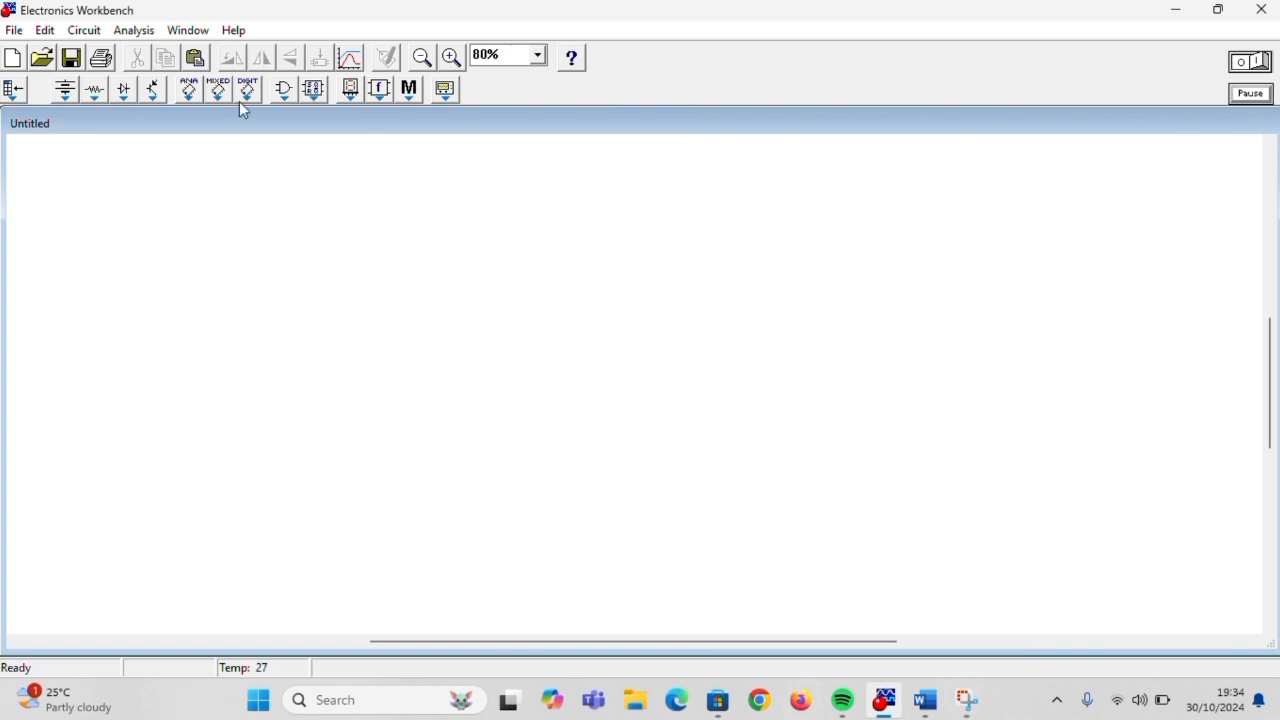
# Step: Place a new resistor from the Basic component group near the middle of the workspace
pyautogui.click(94, 92)
pyautogui.click(93, 91)
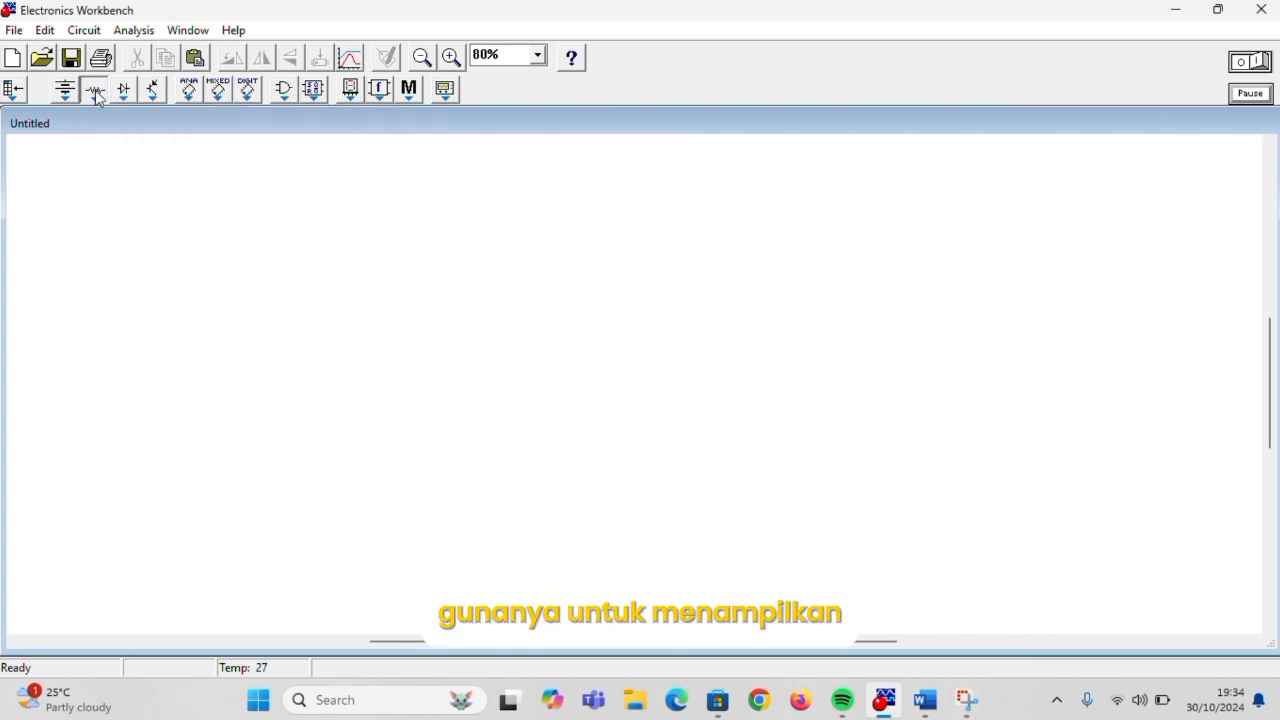
pyautogui.click(95, 92)
pyautogui.moveTo(131, 151); pyautogui.dragTo(532, 368)
# Step: Set the new resistor's resistance to 10 kΩ in its component properties
pyautogui.moveTo(632, 406); pyautogui.dragTo(346, 297)
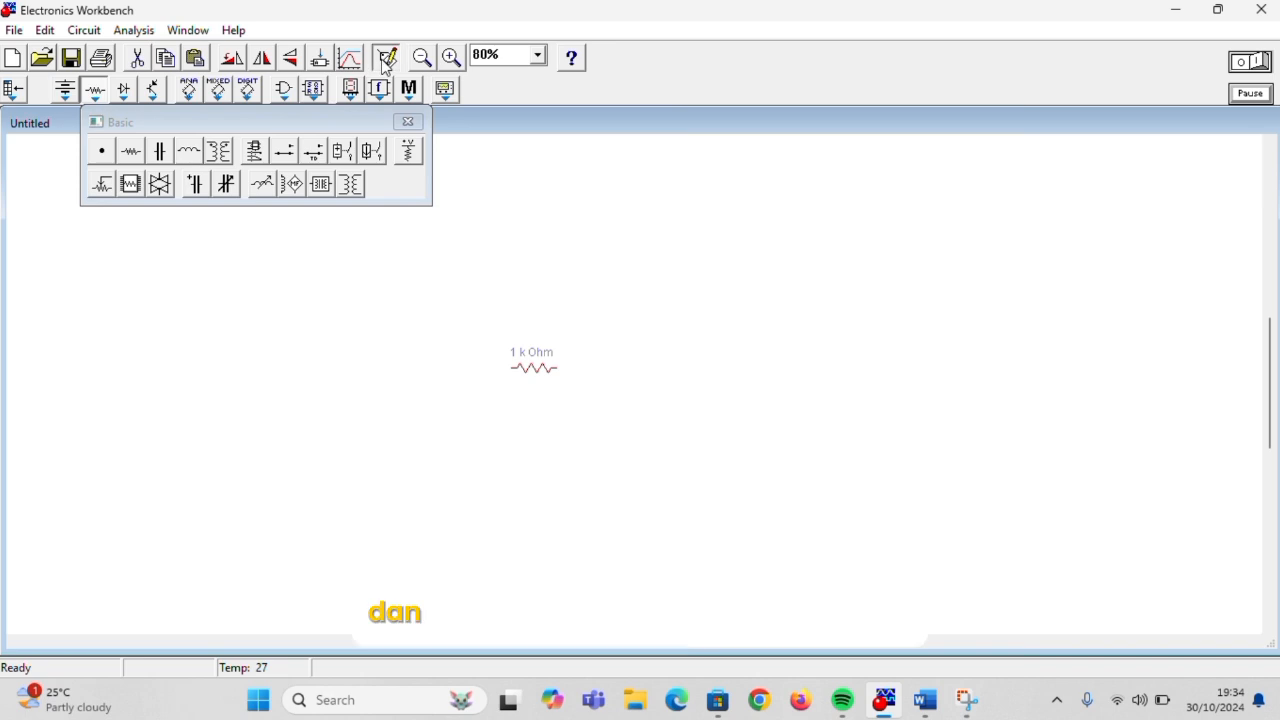
pyautogui.click(386, 60)
pyautogui.click(648, 270)
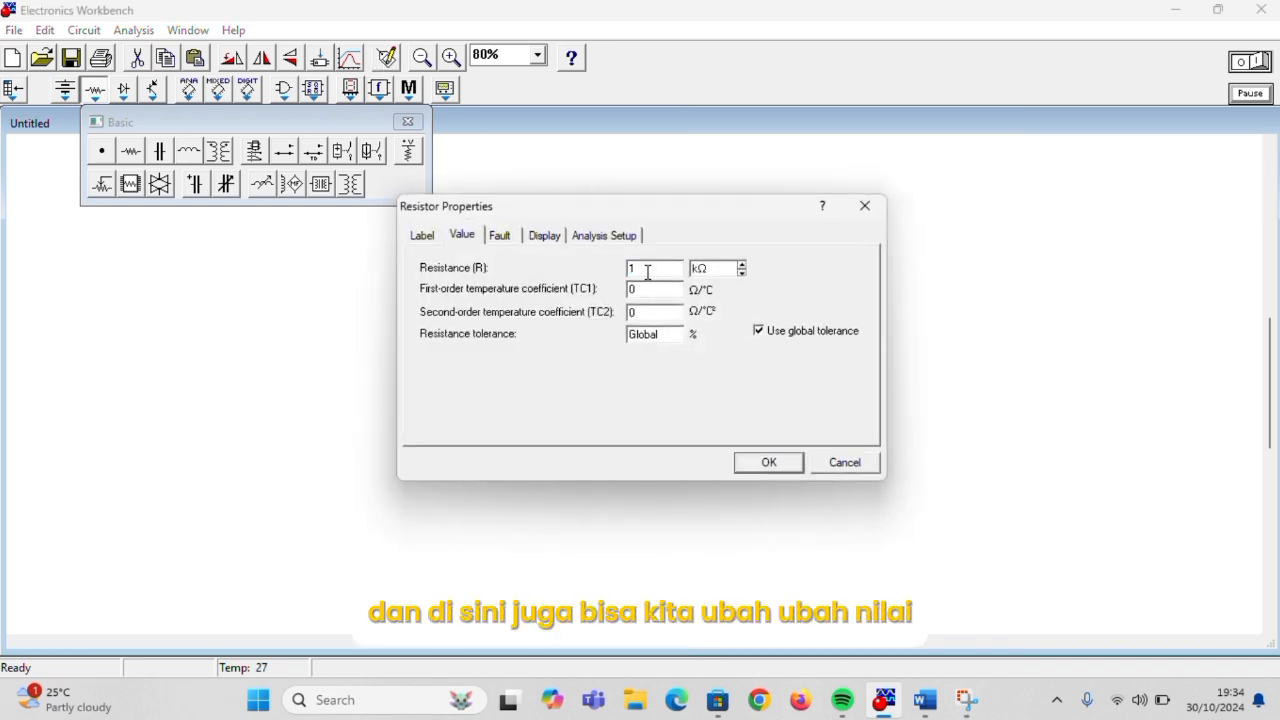
pyautogui.press('BackSpace')
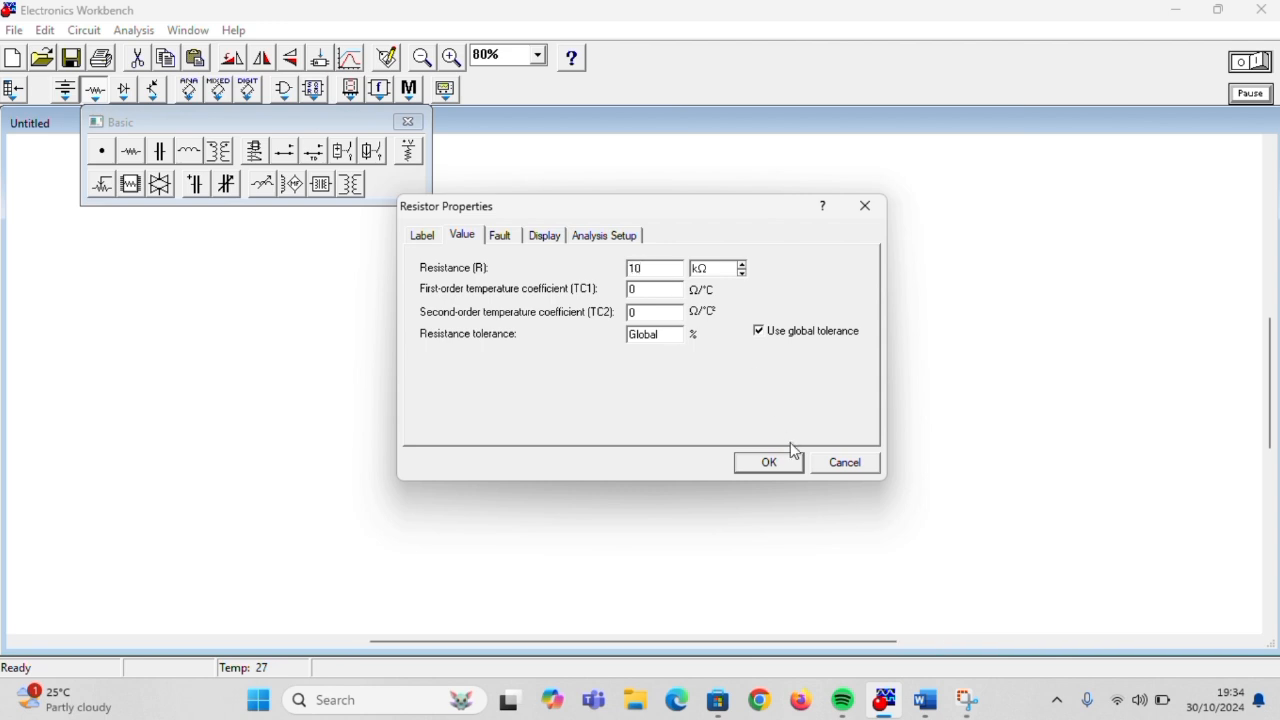
pyautogui.click(769, 463)
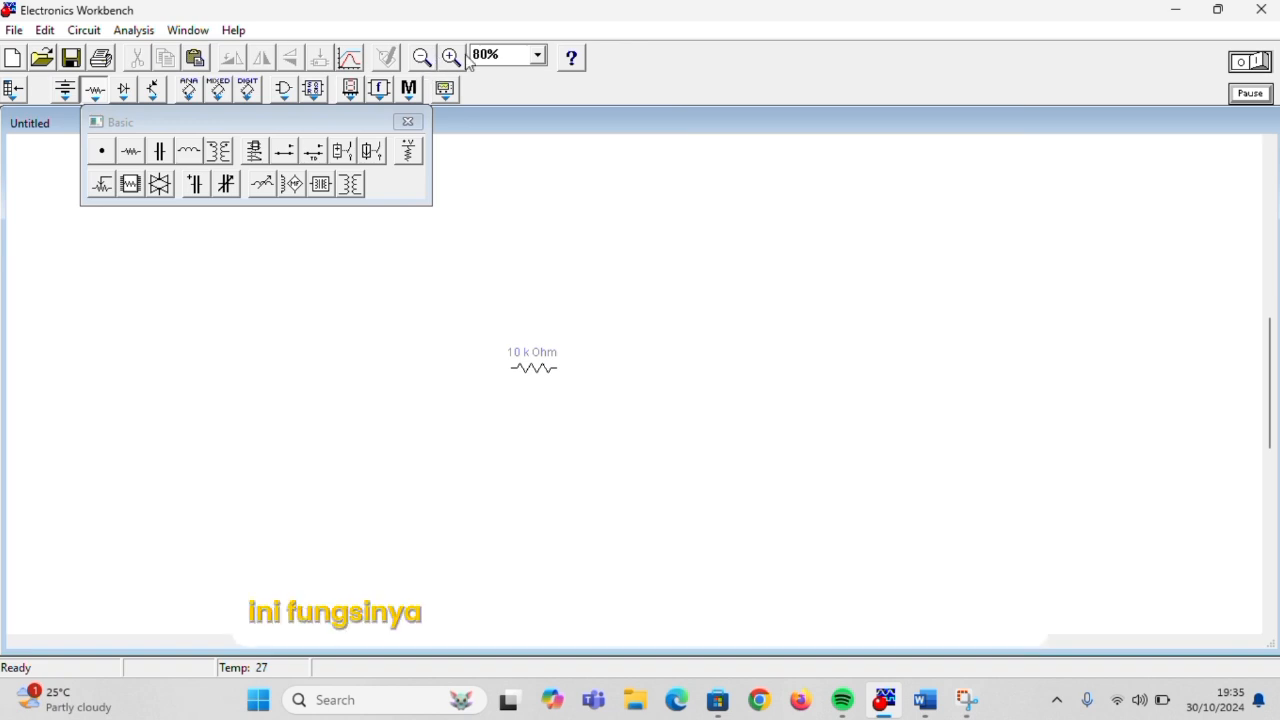
# Step: Try zooming the workspace out and in, ending at 100%, and close the Basic component group
pyautogui.click(422, 58)
pyautogui.click(452, 58)
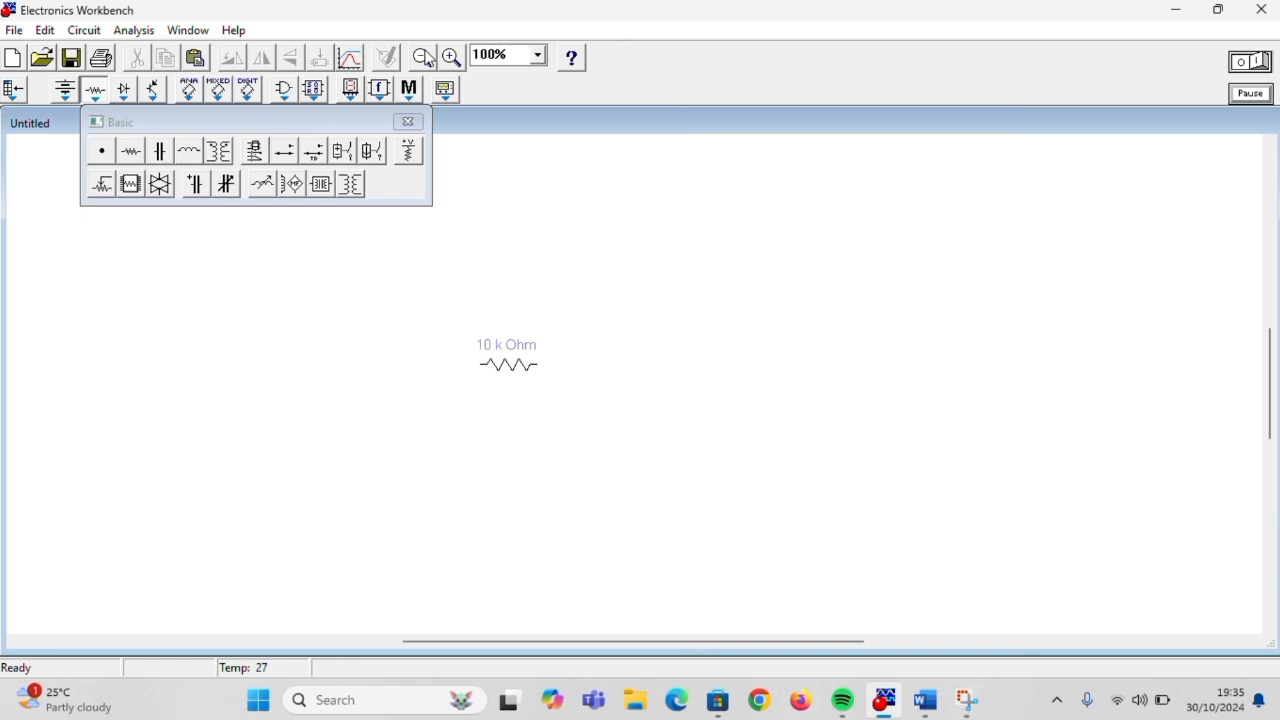
pyautogui.click(406, 121)
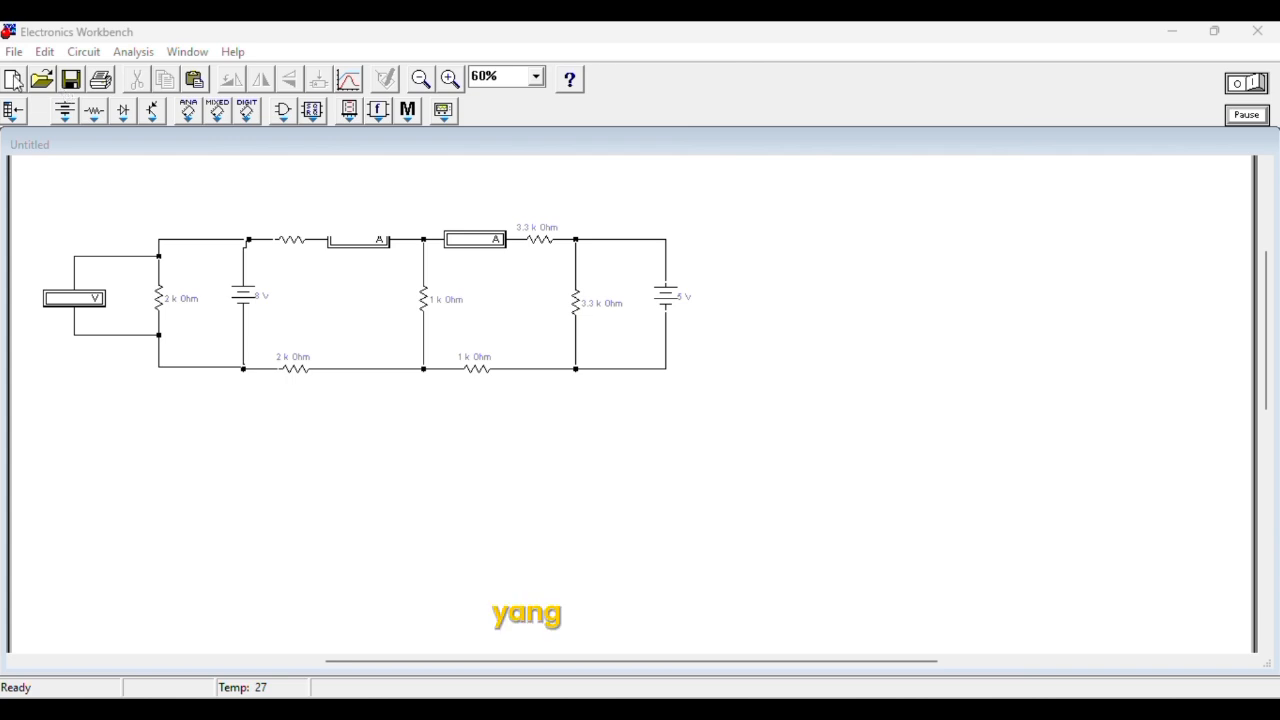
# Step: Examine the components offered in the Sources, Basic, Diodes, Transistors, Analog ICs and Mixed ICs groups
pyautogui.click(68, 113)
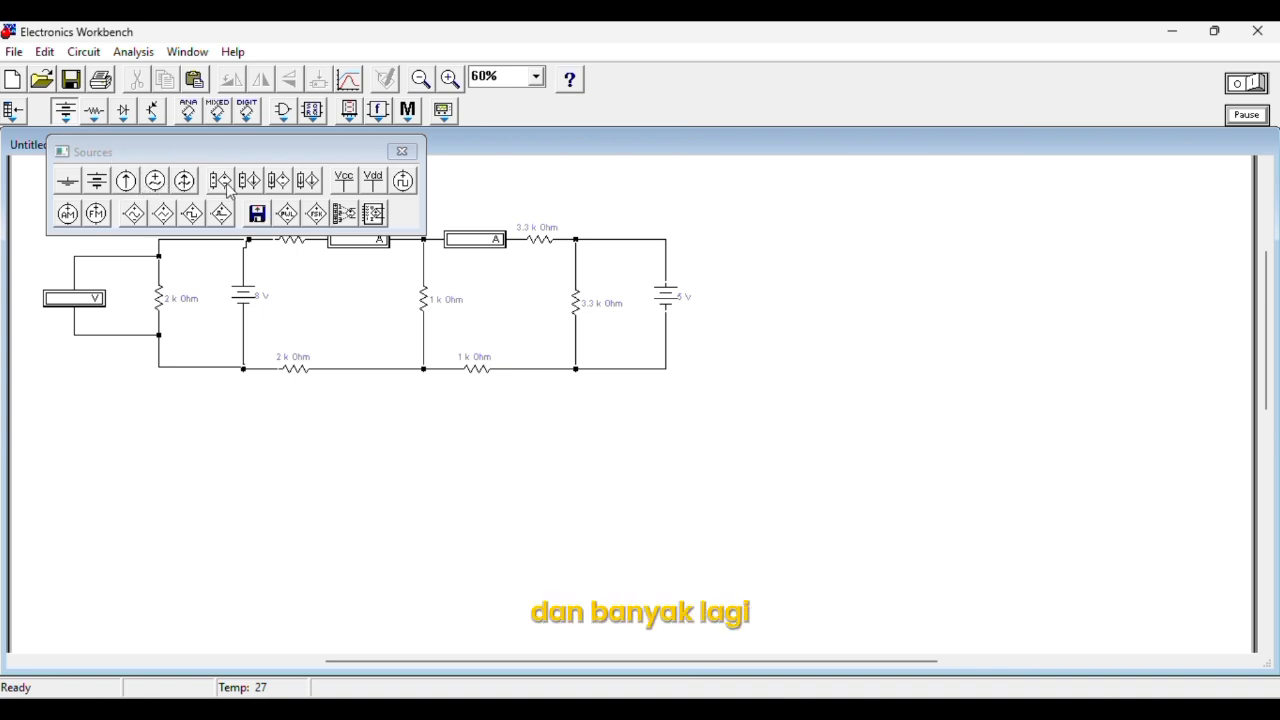
pyautogui.click(96, 123)
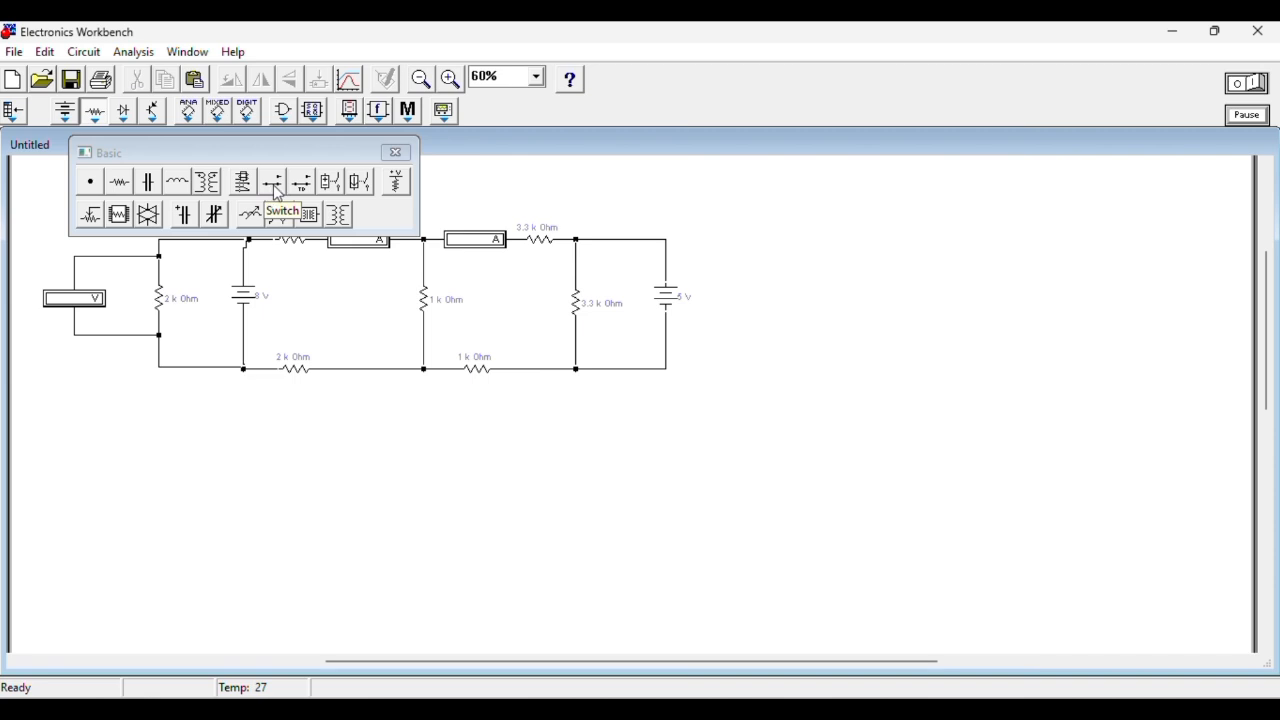
pyautogui.click(125, 113)
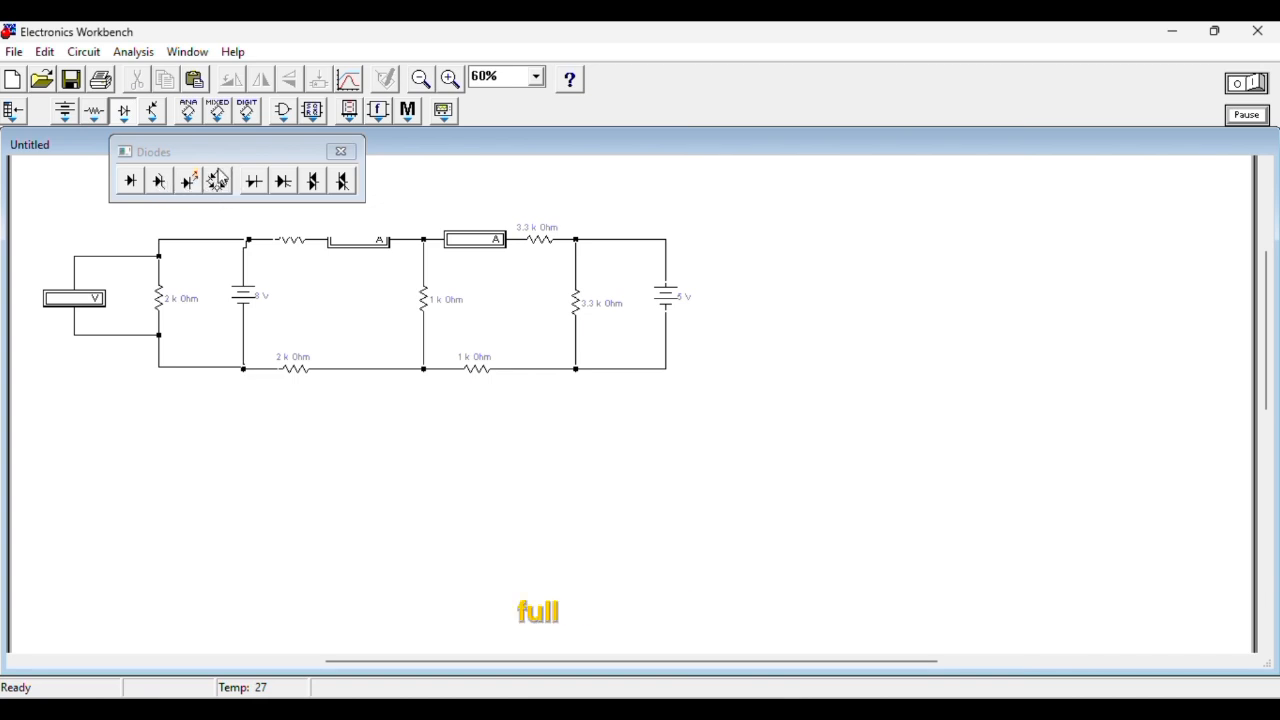
pyautogui.click(158, 111)
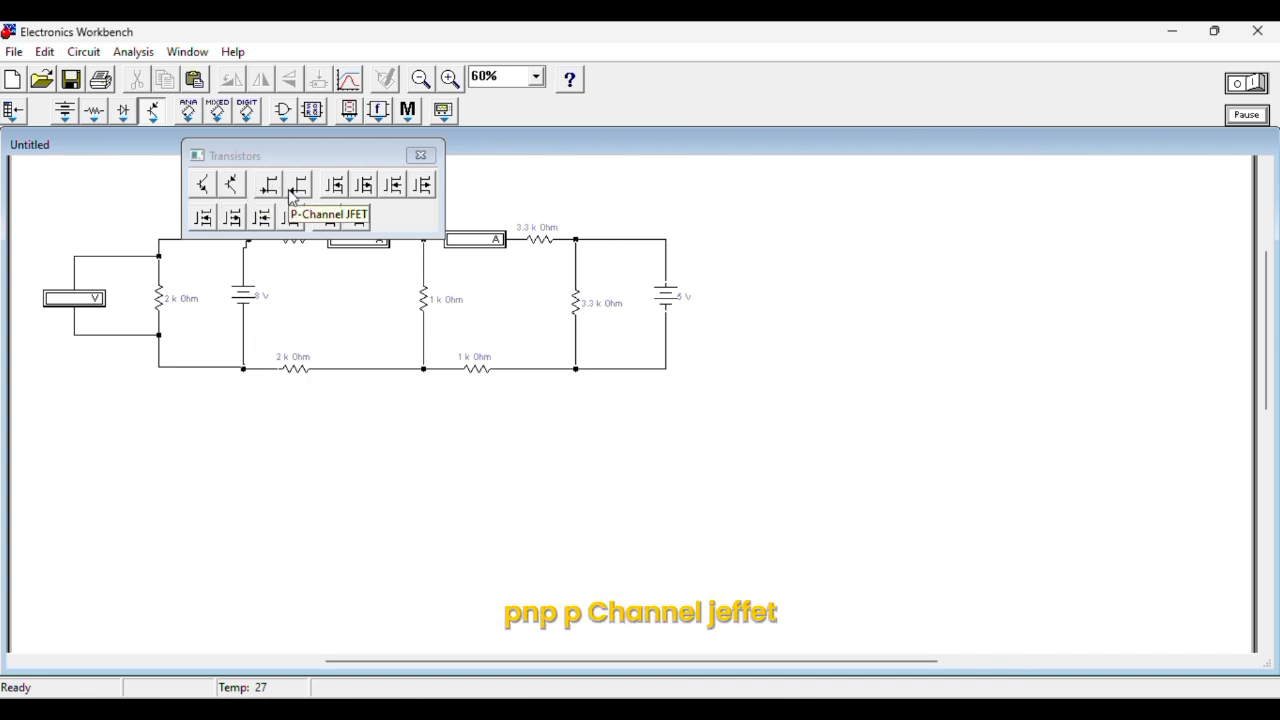
pyautogui.click(191, 114)
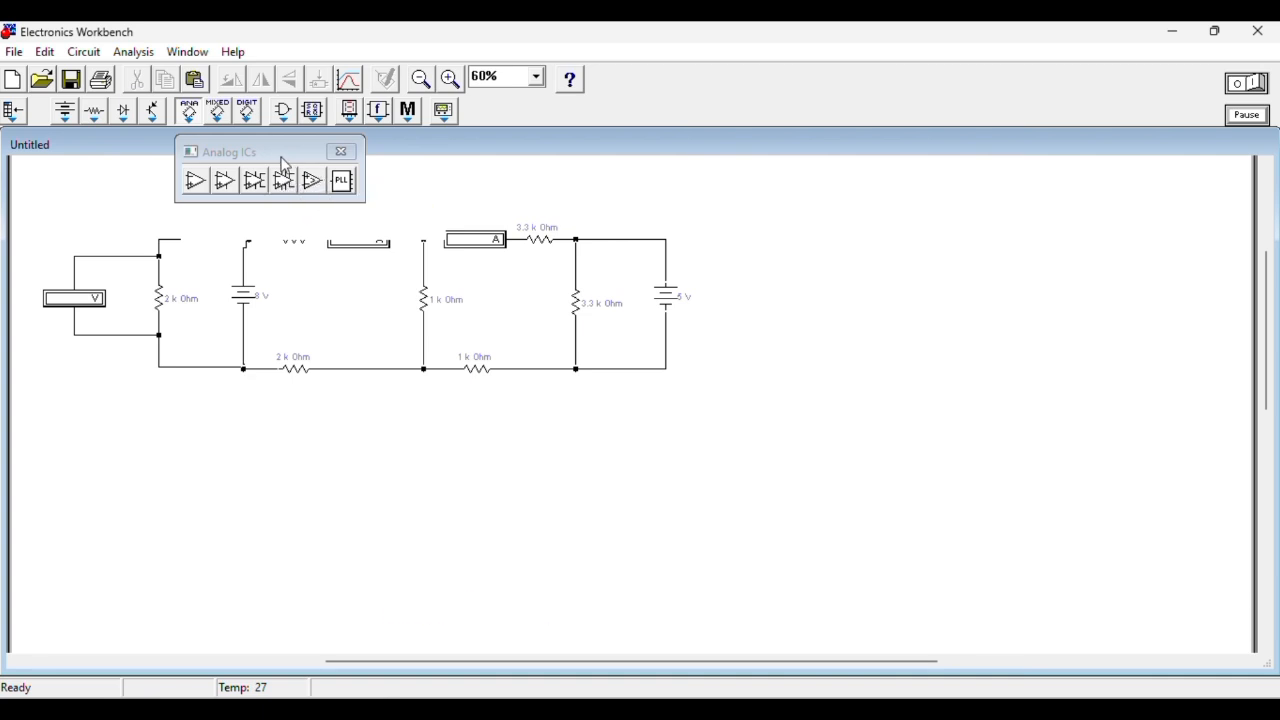
pyautogui.click(220, 112)
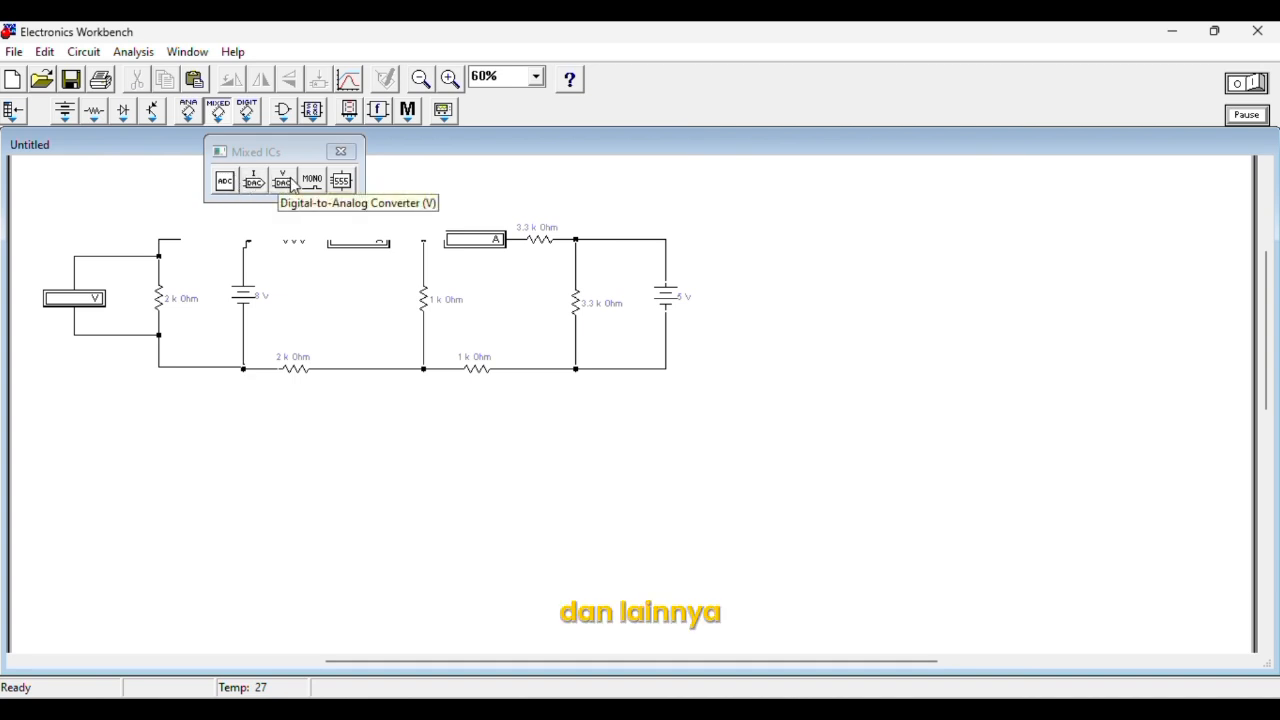
# Step: Examine the components offered in the Digital ICs, Logic Gates, Digital, Indicators, Miscellaneous and Instruments groups
pyautogui.click(252, 116)
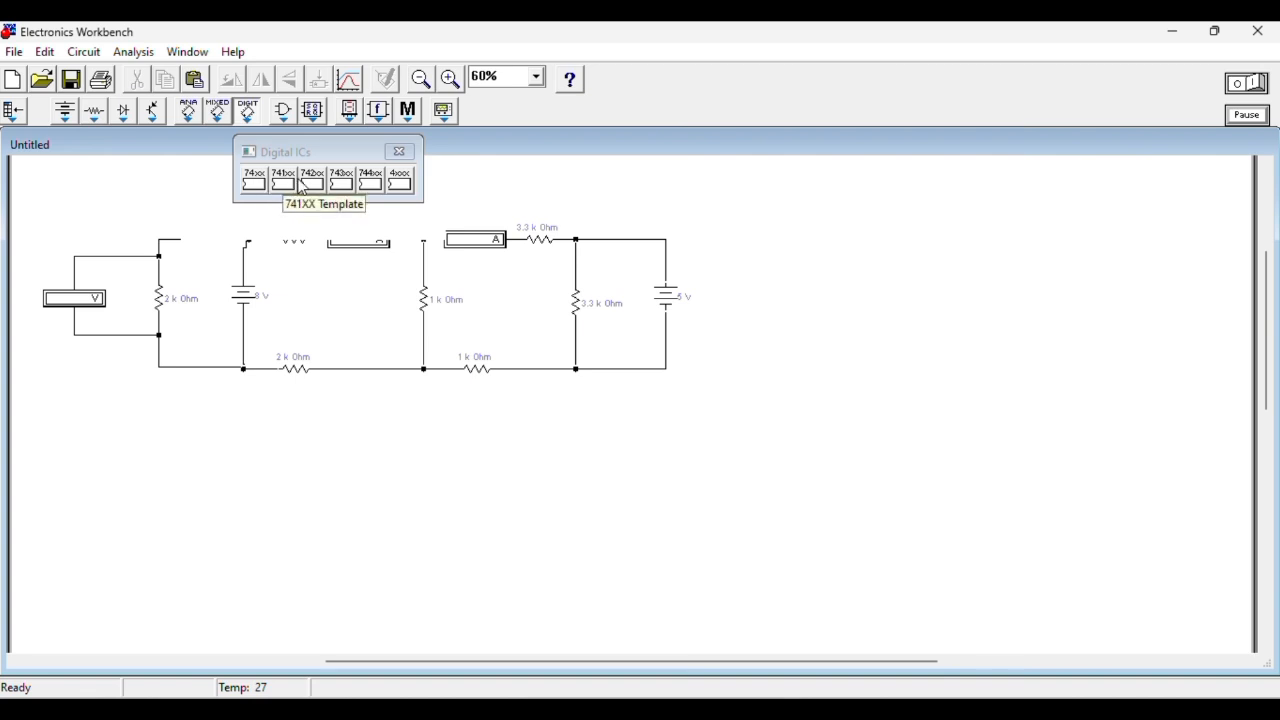
pyautogui.click(283, 113)
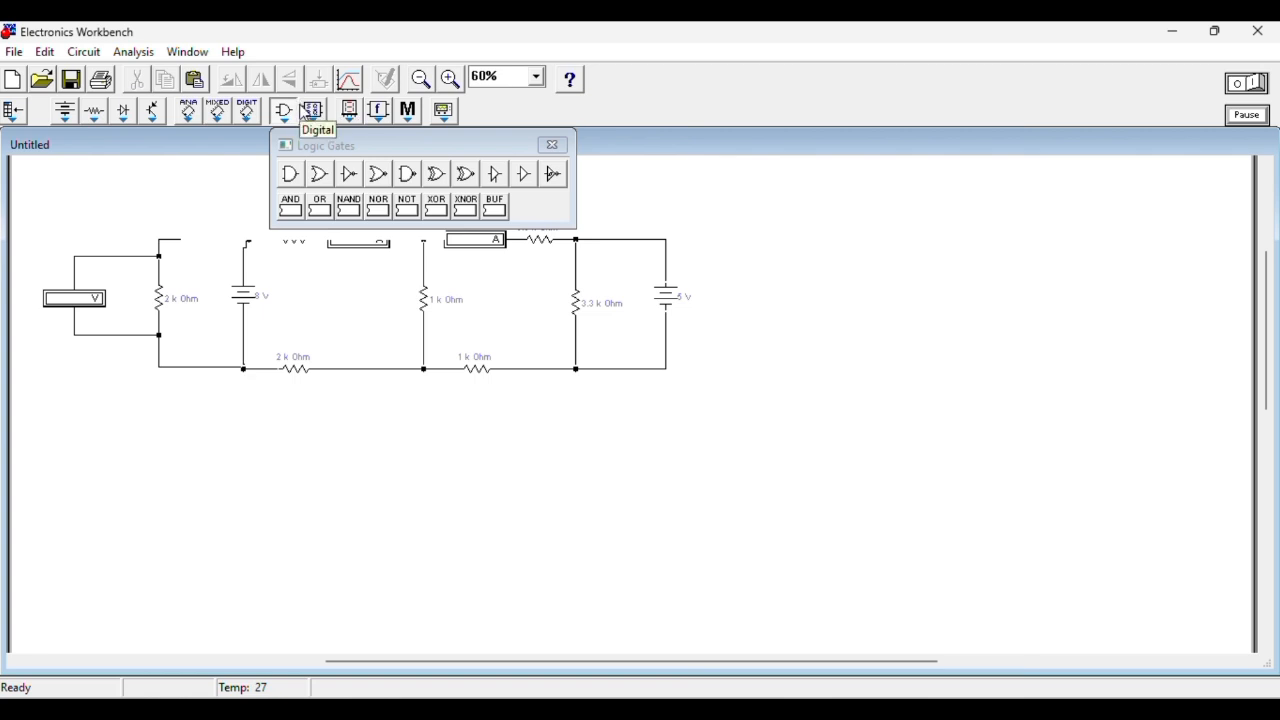
pyautogui.click(306, 111)
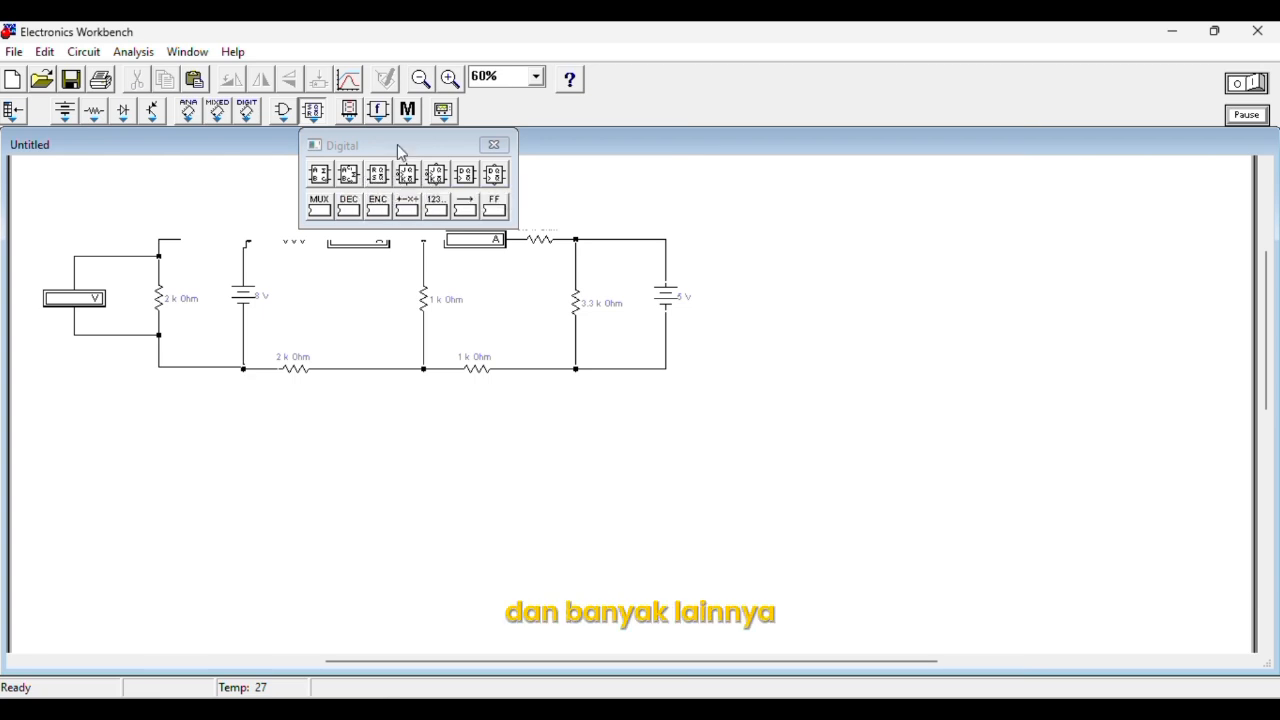
pyautogui.click(350, 112)
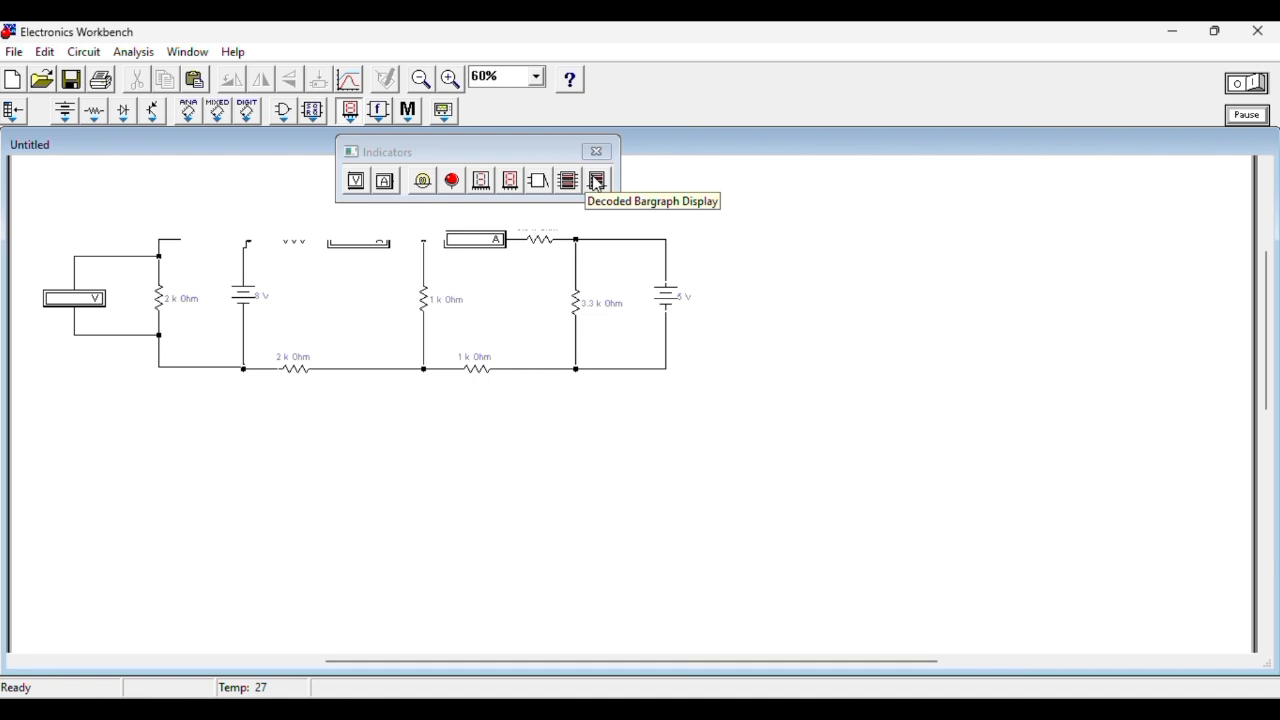
pyautogui.click(408, 110)
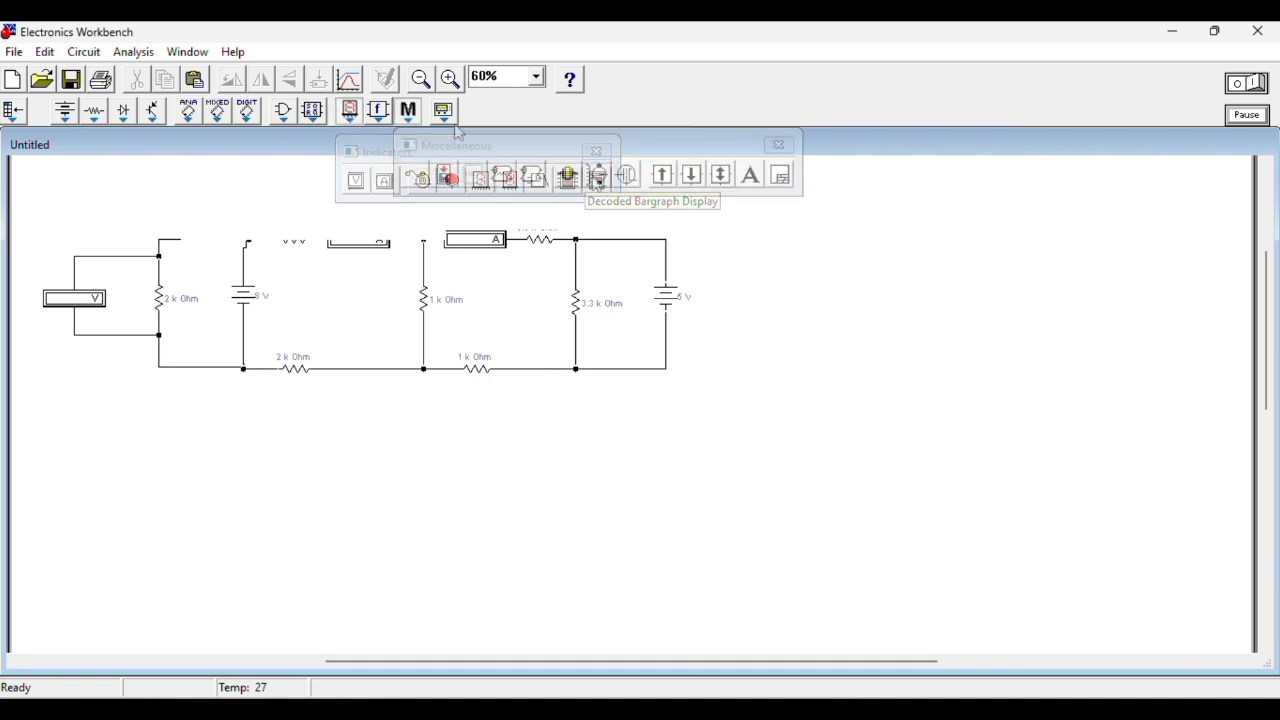
pyautogui.click(450, 120)
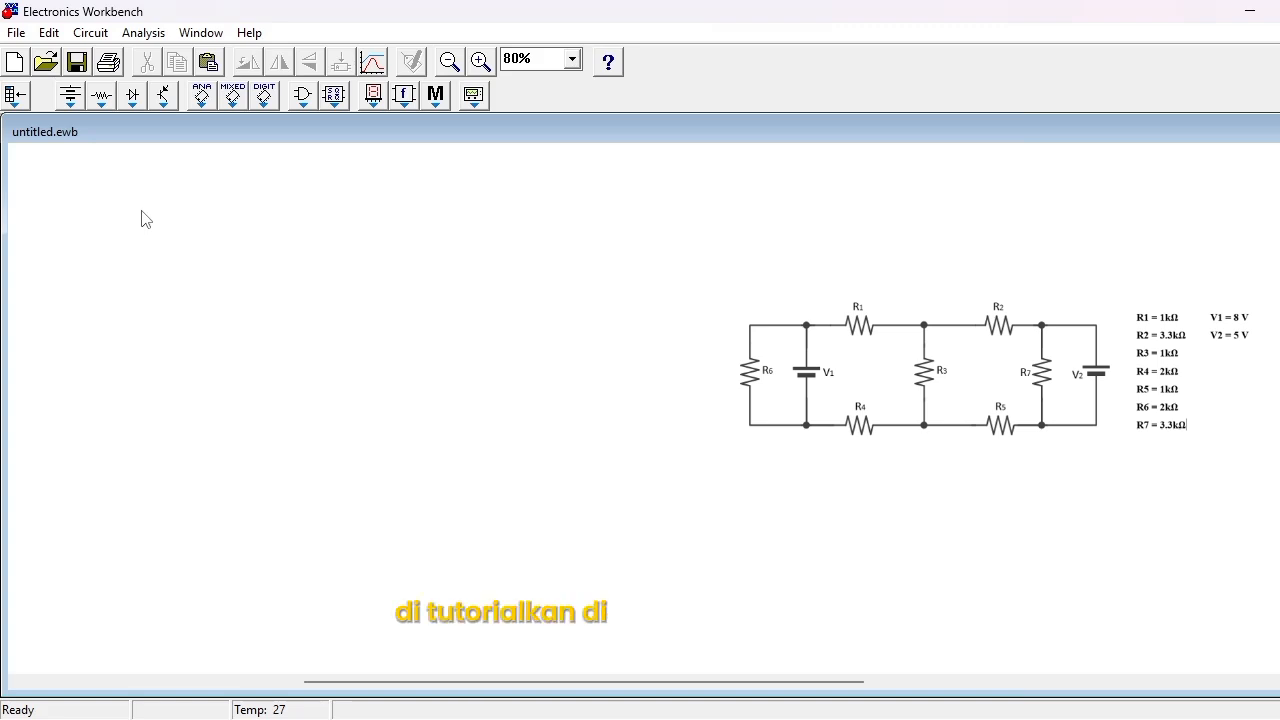
# Step: Look up the Battery in the Sources group and the Resistor in the Basic group
pyautogui.click(102, 96)
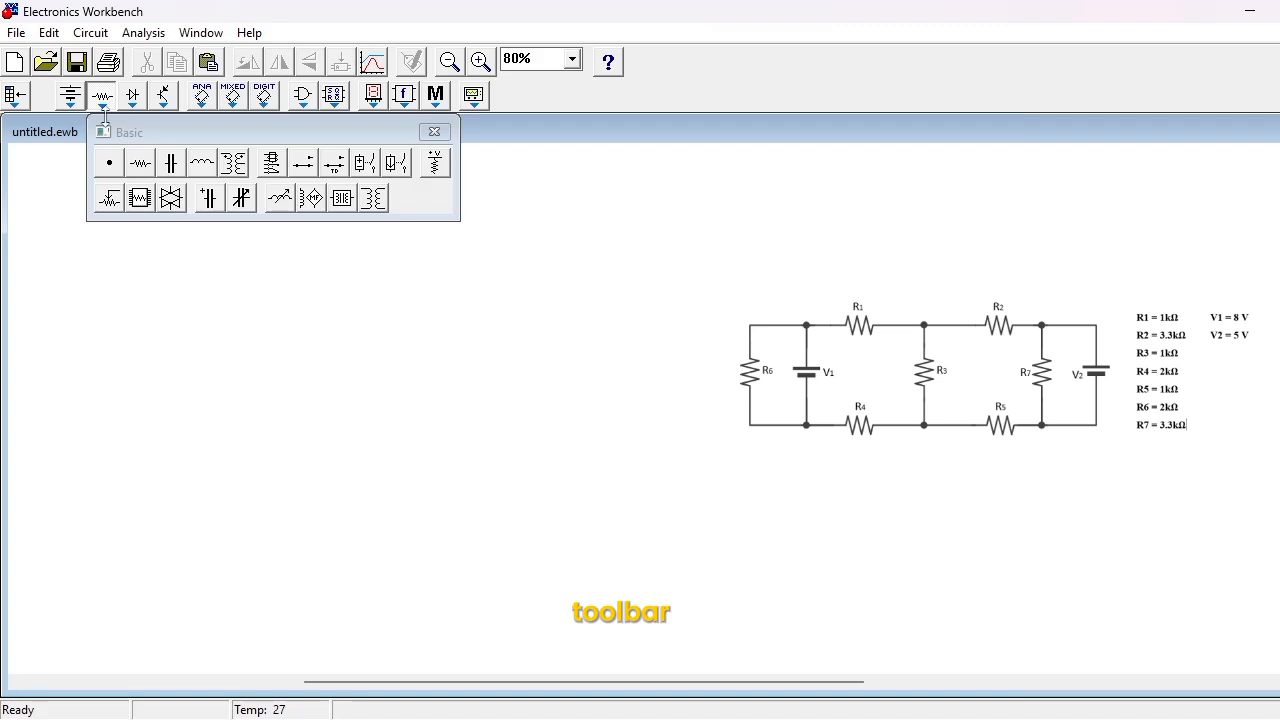
pyautogui.click(70, 96)
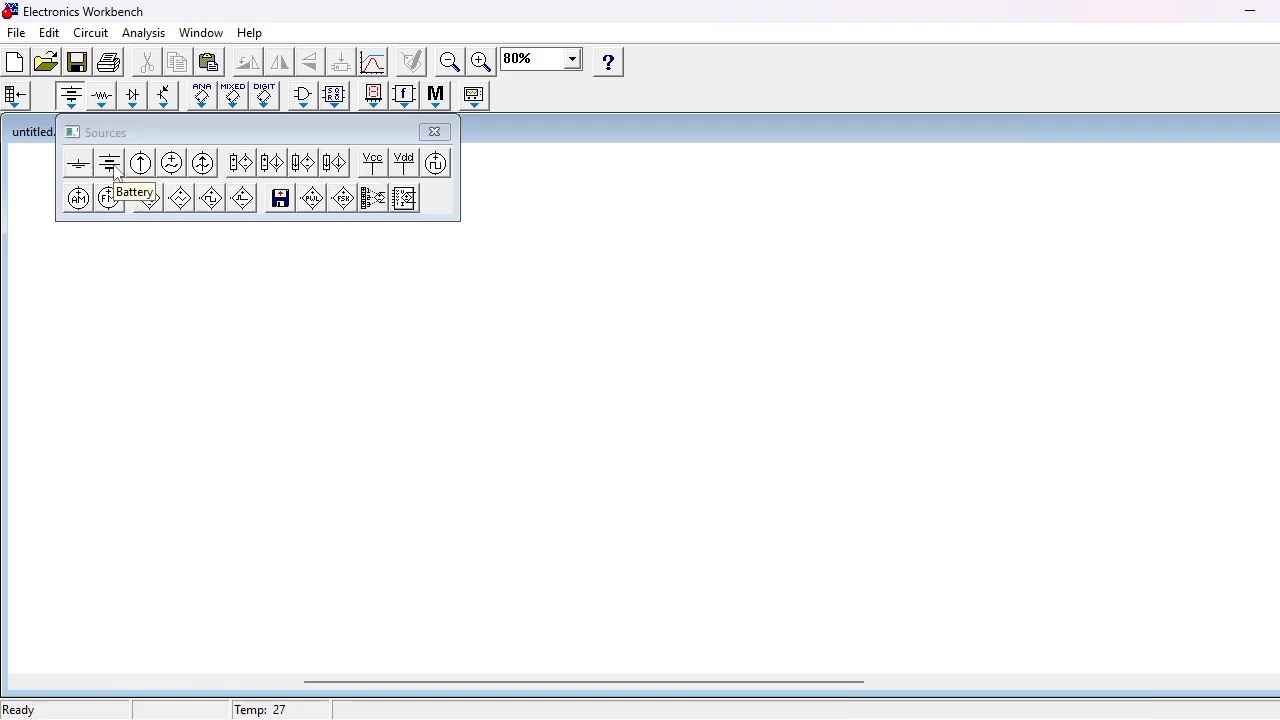
pyautogui.click(102, 96)
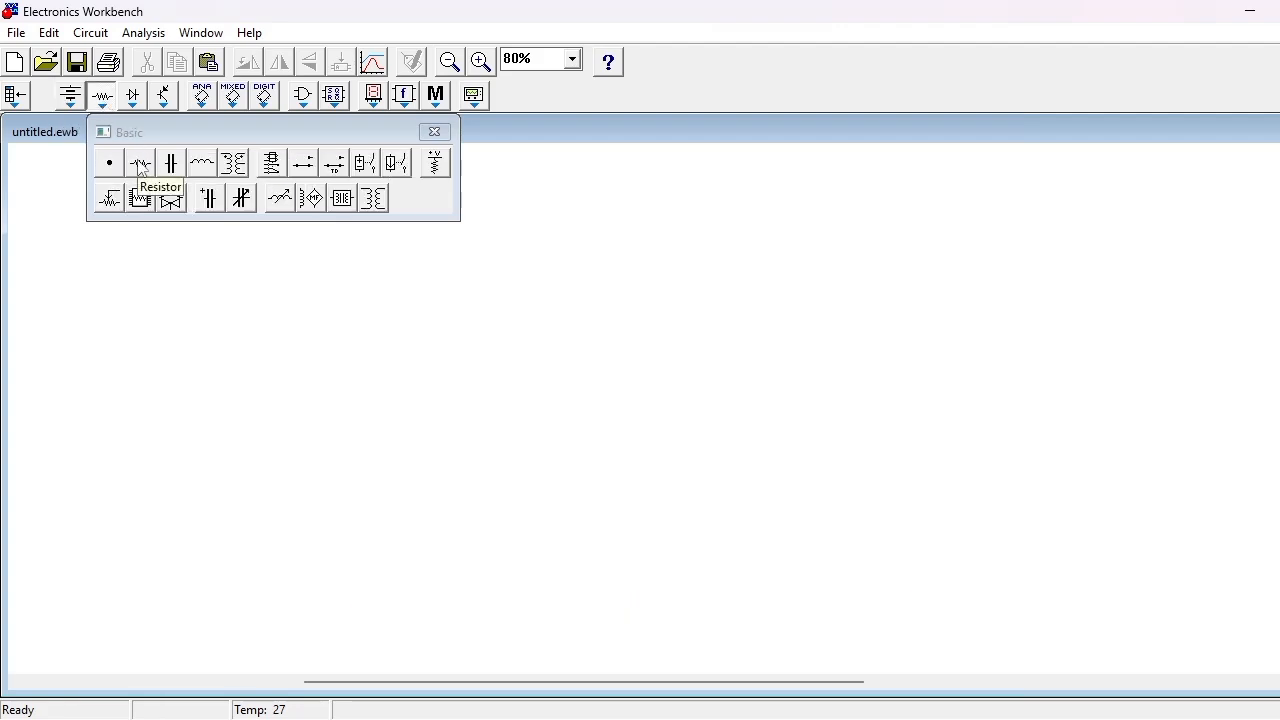
# Step: Place two batteries well apart on the workspace and one resistor above and between them
pyautogui.click(72, 100)
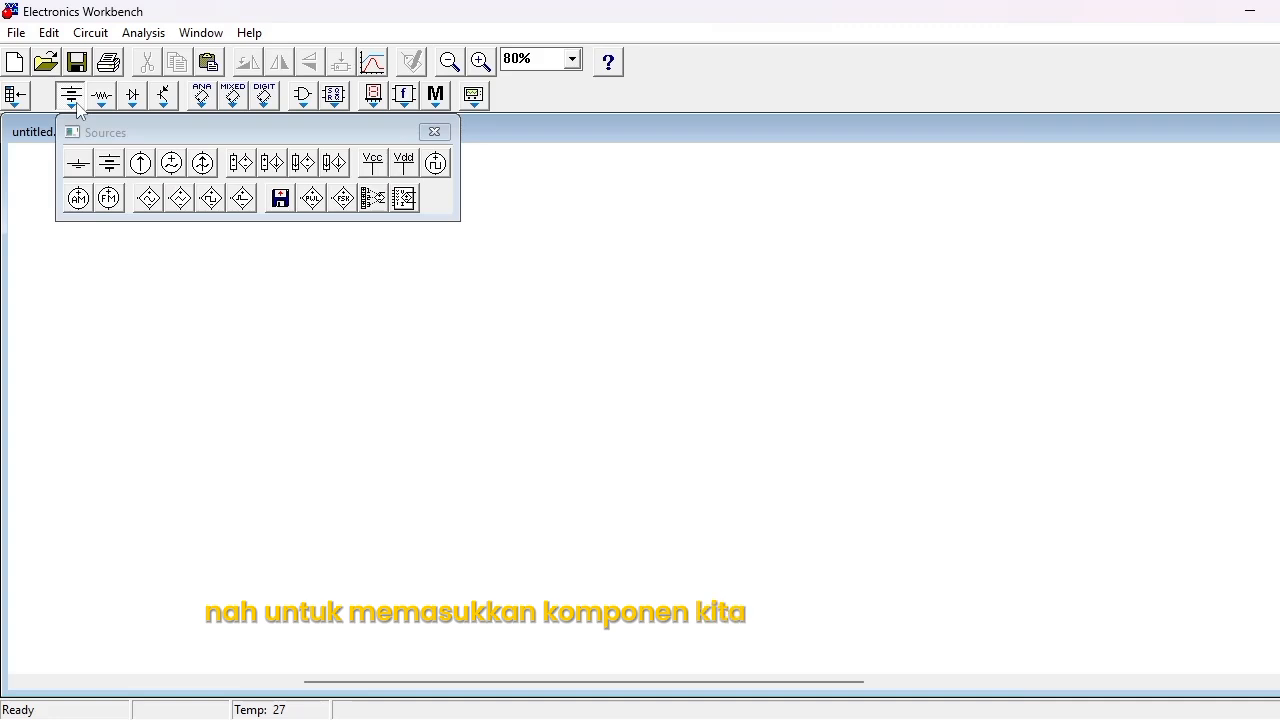
pyautogui.moveTo(112, 168); pyautogui.dragTo(994, 277)
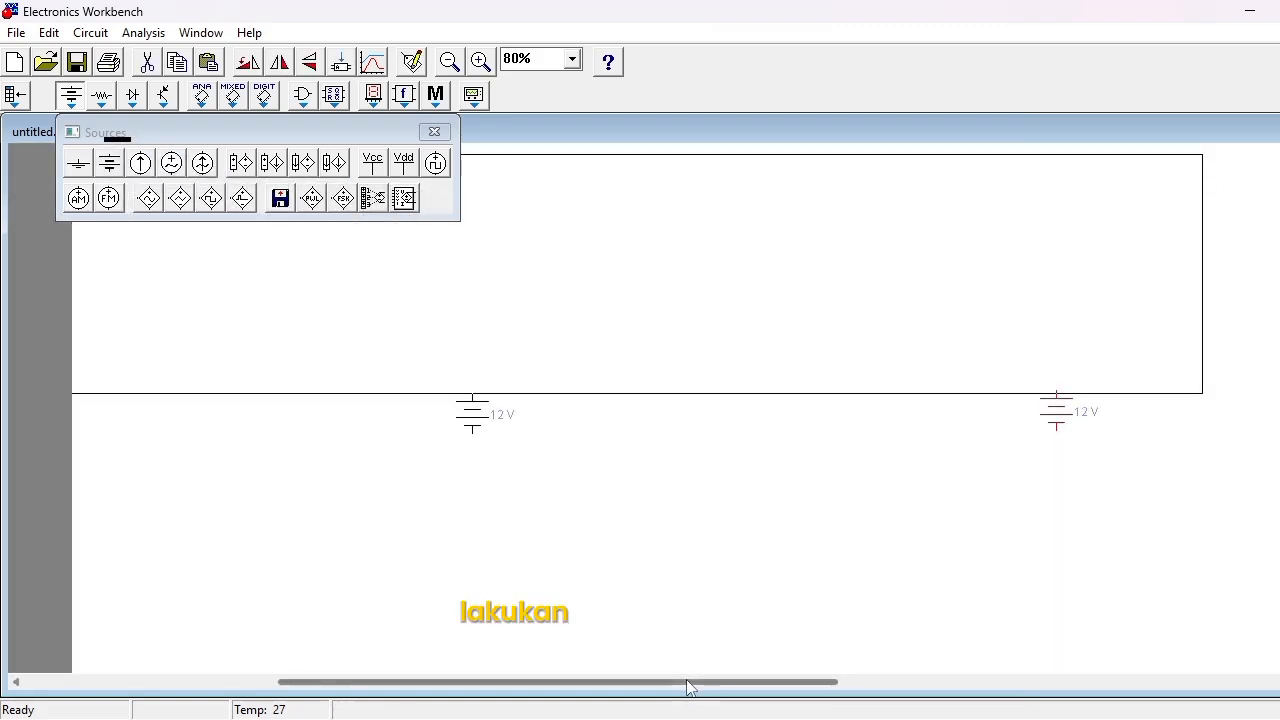
pyautogui.moveTo(689, 683); pyautogui.dragTo(698, 683)
pyautogui.click(102, 96)
pyautogui.moveTo(140, 165); pyautogui.dragTo(632, 310)
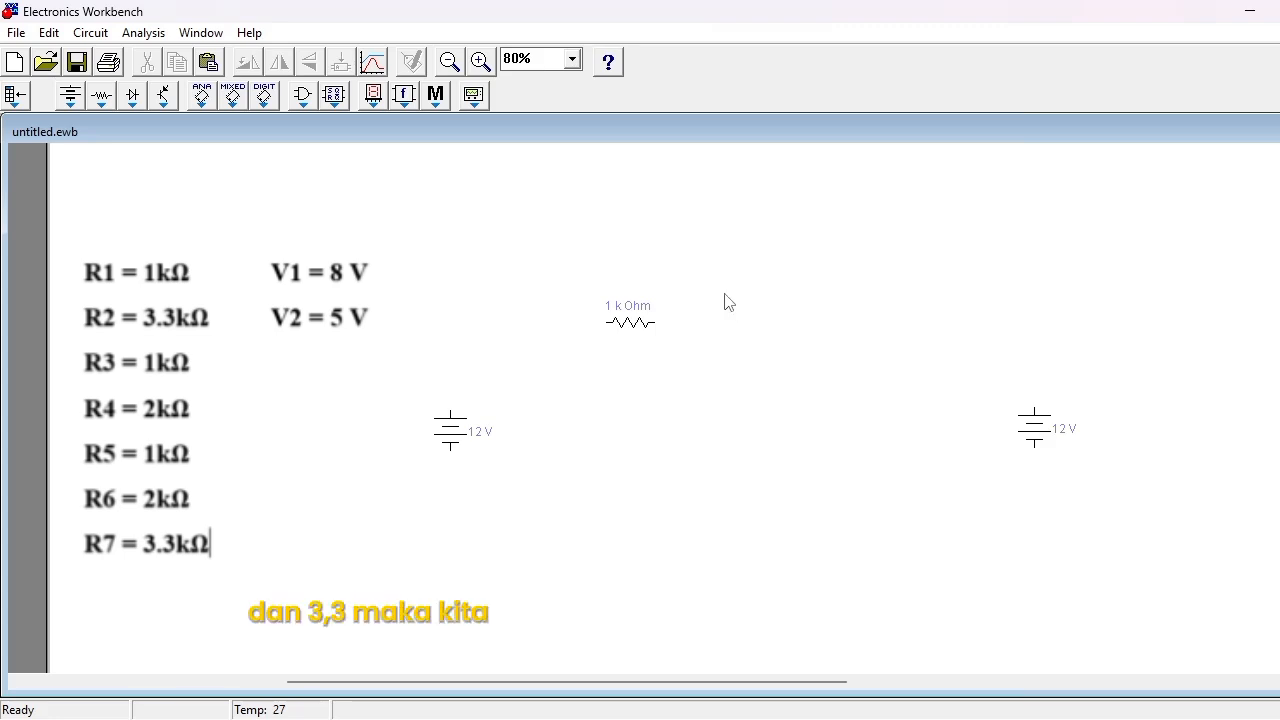
# Step: Copy the resistor and paste it twice, placing one copy beside the original at the same height and one below it
pyautogui.click(636, 324)
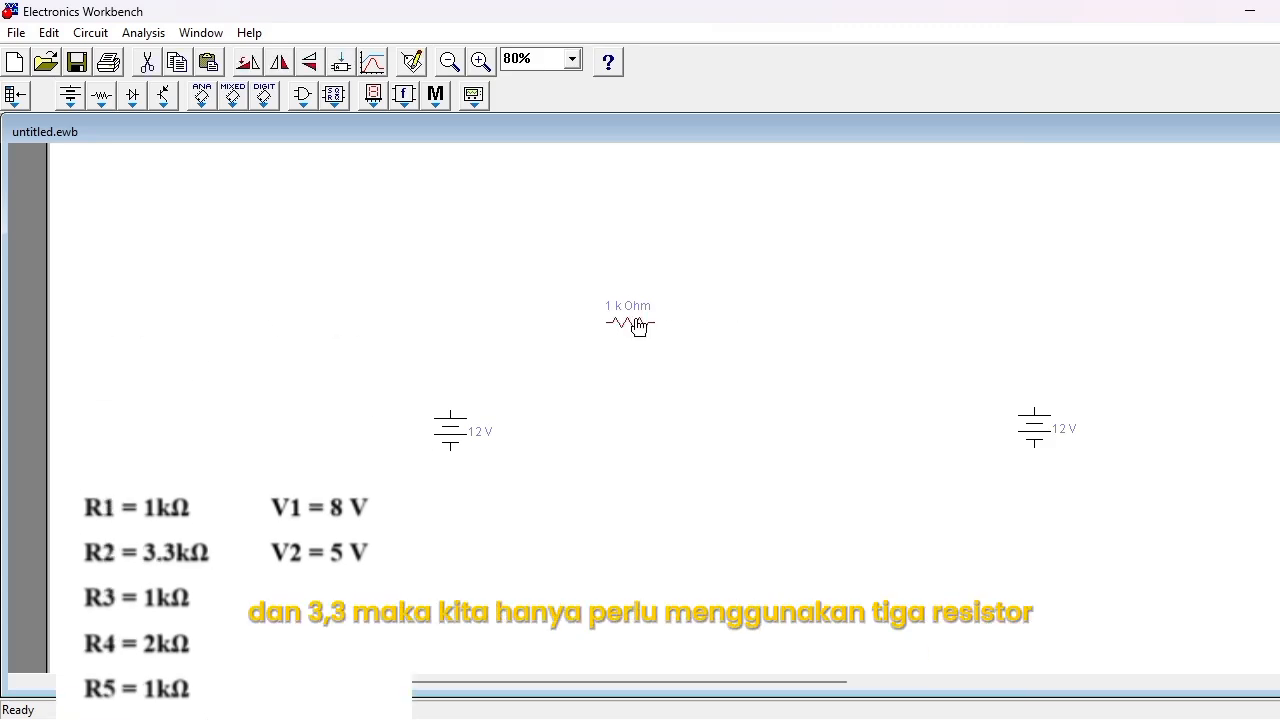
pyautogui.hotkey('ctrl', 'c')
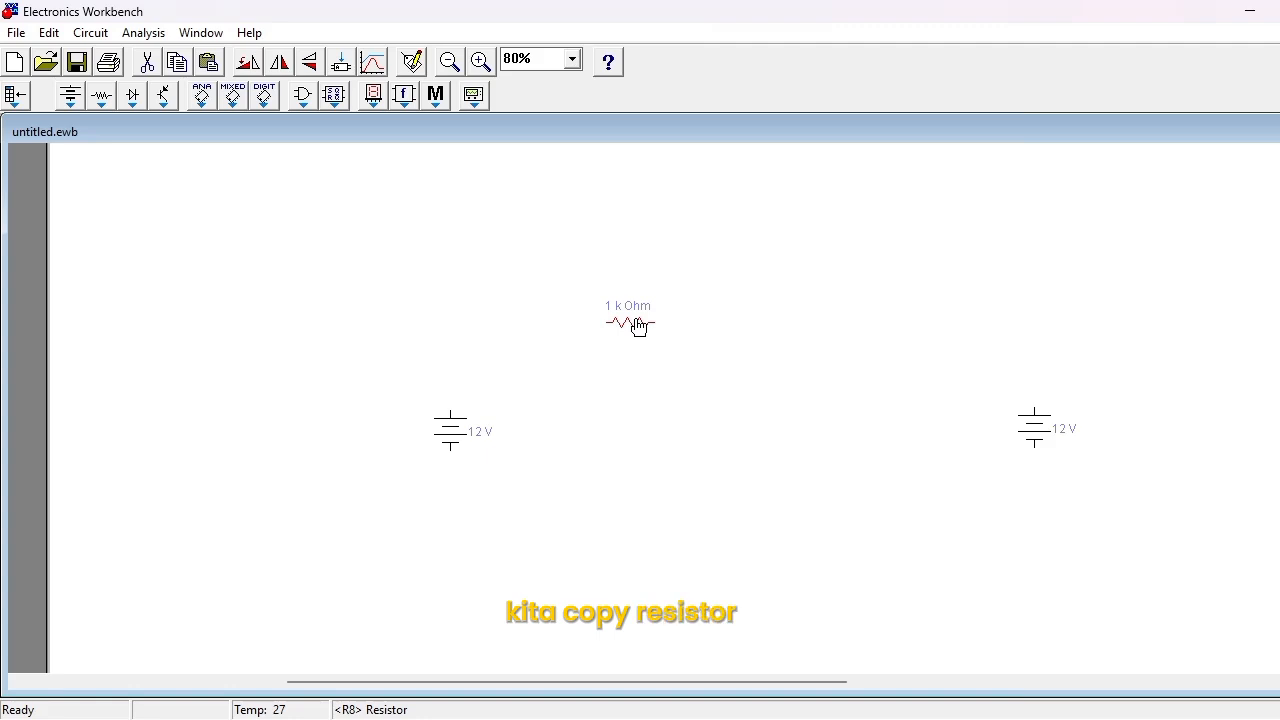
pyautogui.click(1003, 257)
pyautogui.hotkey('ctrl', 'v')
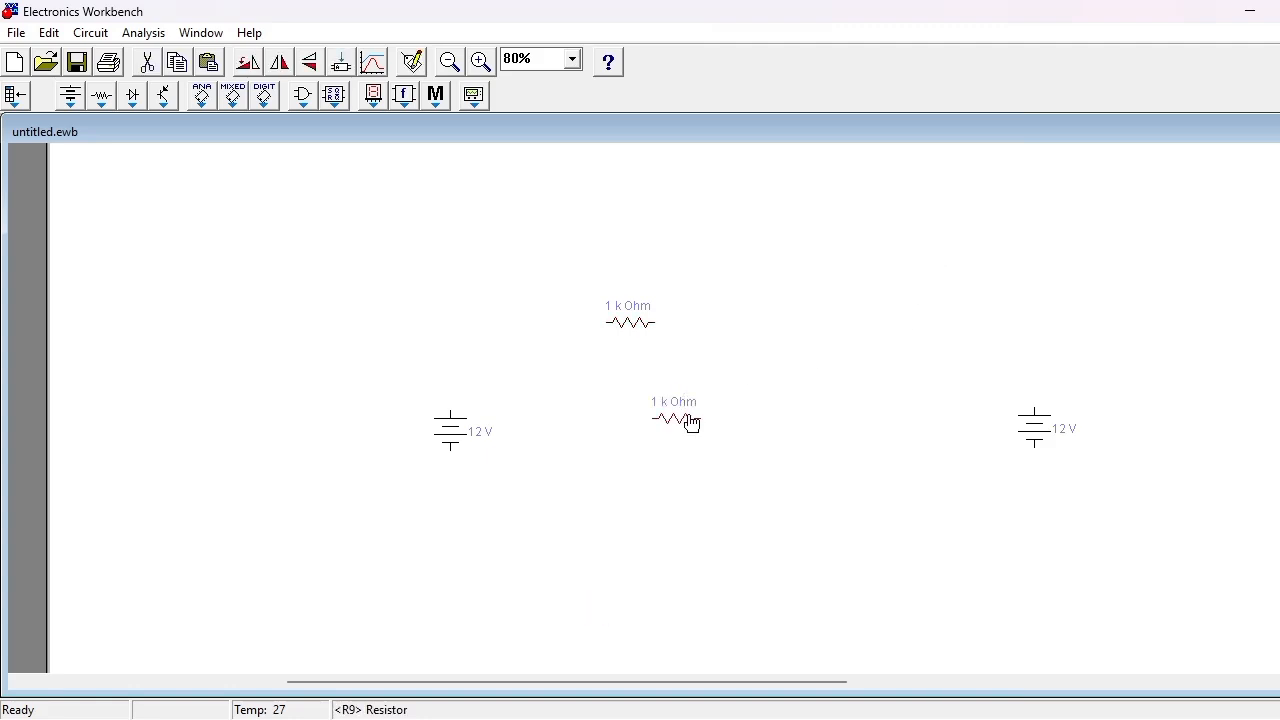
pyautogui.moveTo(689, 421); pyautogui.dragTo(823, 329)
pyautogui.click(846, 331)
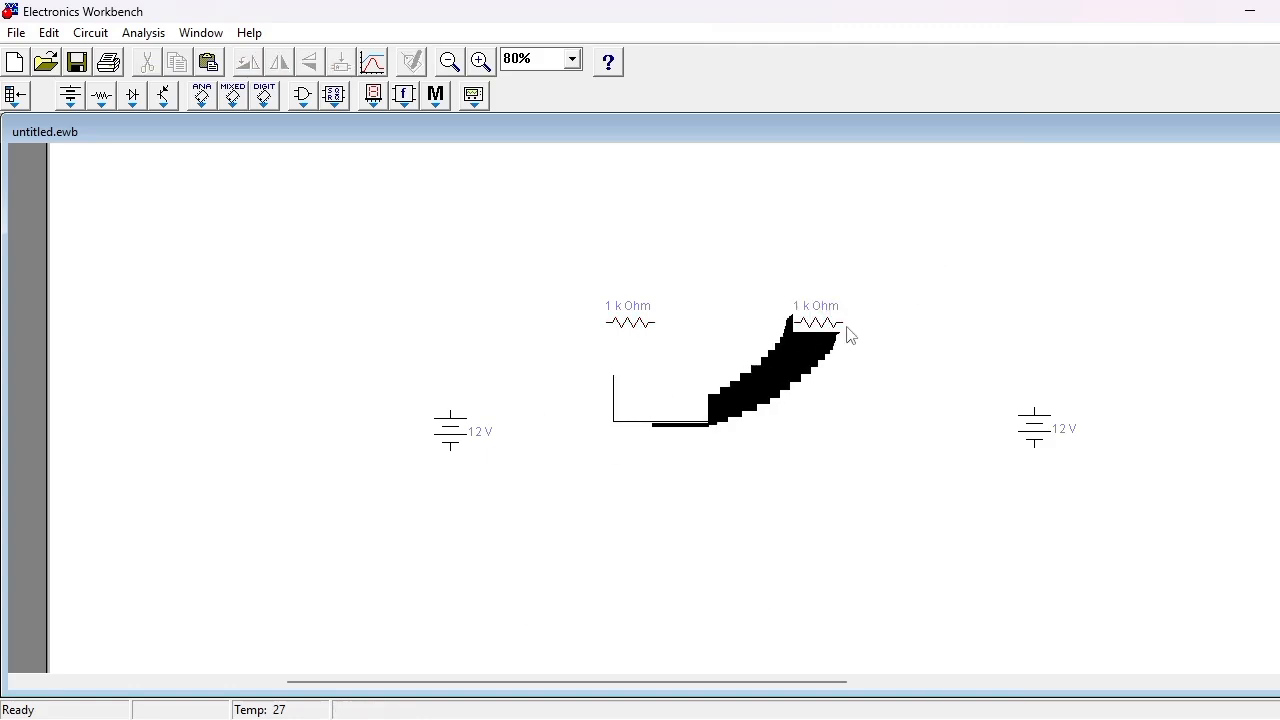
pyautogui.hotkey('ctrl', 'v')
pyautogui.moveTo(686, 426); pyautogui.dragTo(635, 513)
pyautogui.moveTo(773, 391); pyautogui.dragTo(536, 549)
pyautogui.click(699, 460)
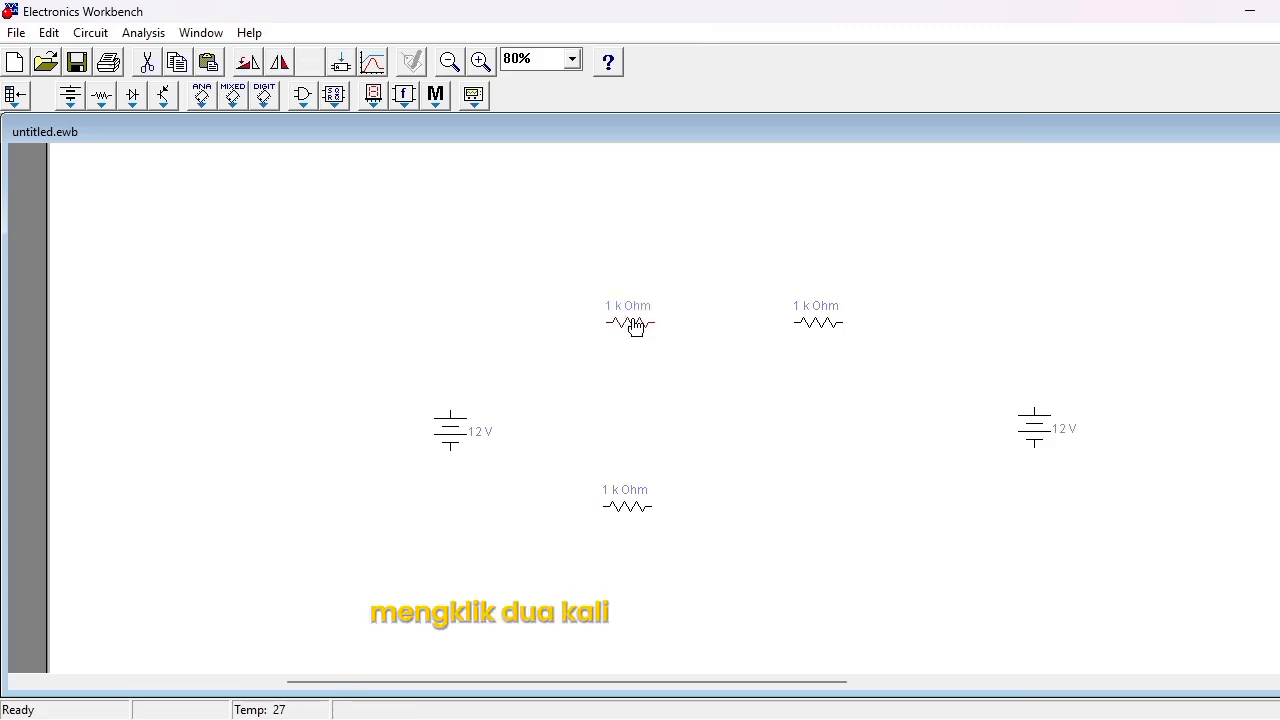
# Step: View the upper-left resistor's properties without changes and set the upper-right resistor's resistance to 3.3 kΩ
pyautogui.doubleClick(636, 328)
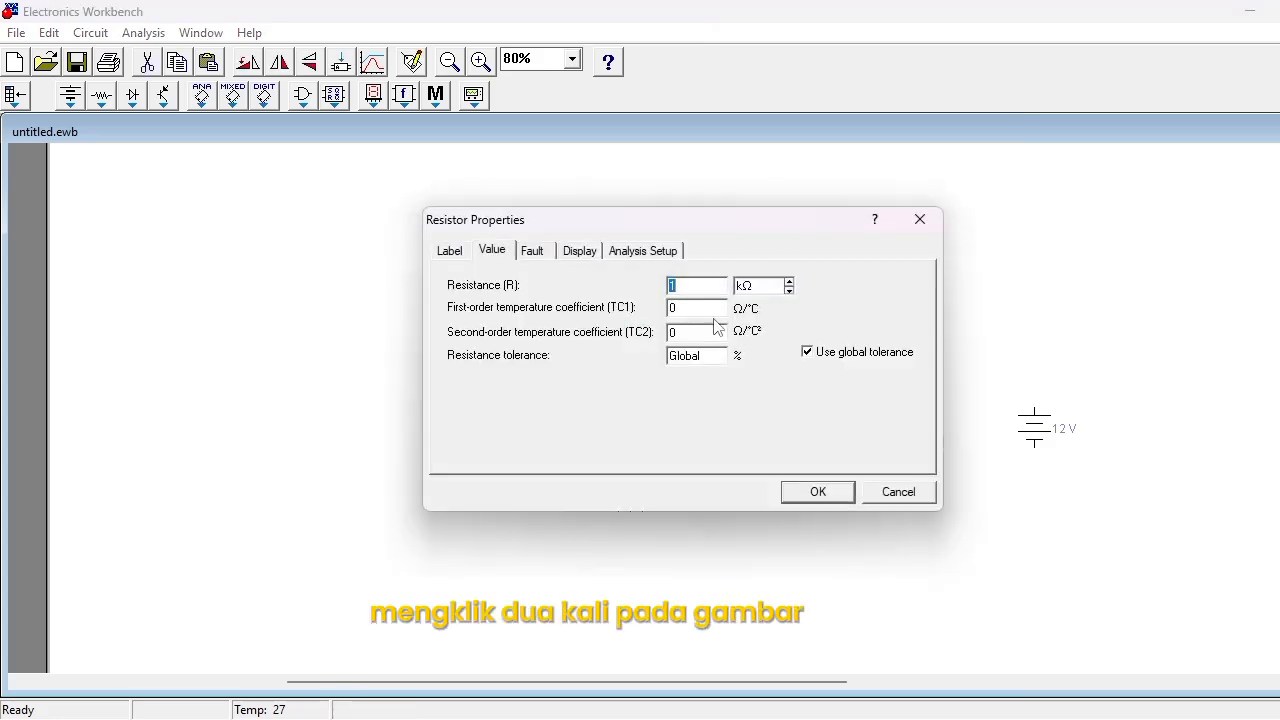
pyautogui.click(919, 221)
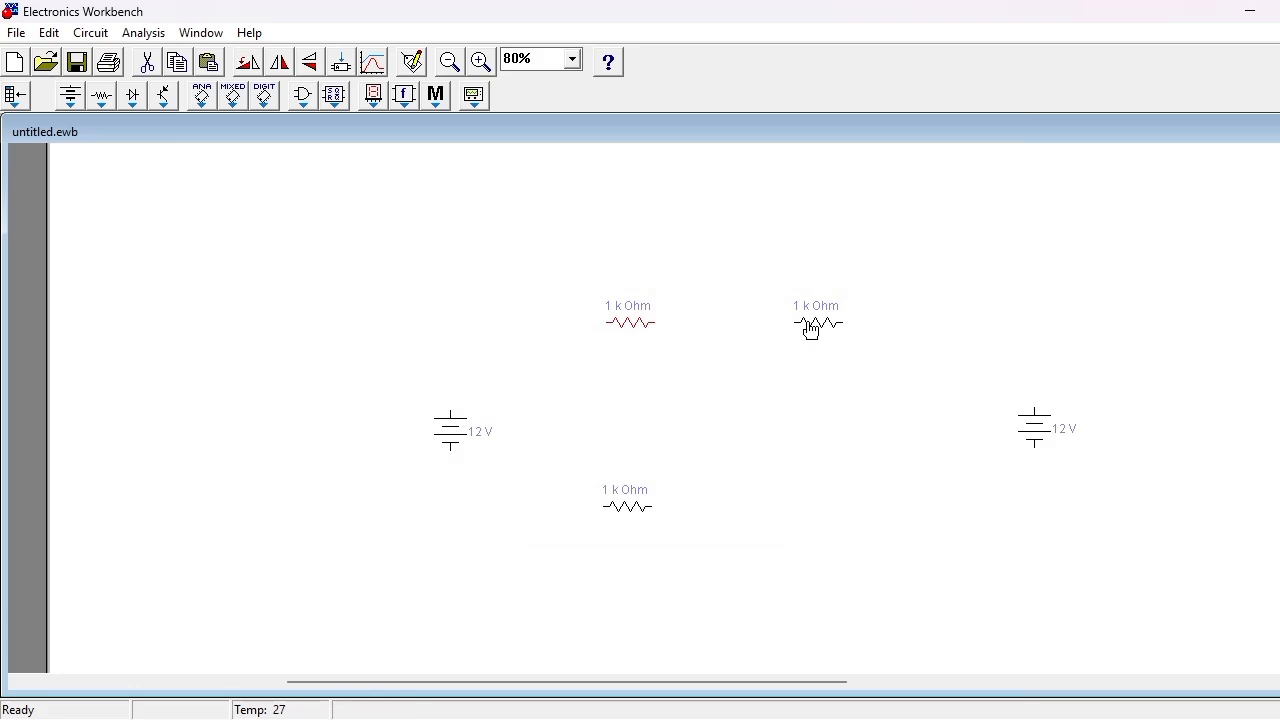
pyautogui.doubleClick(811, 326)
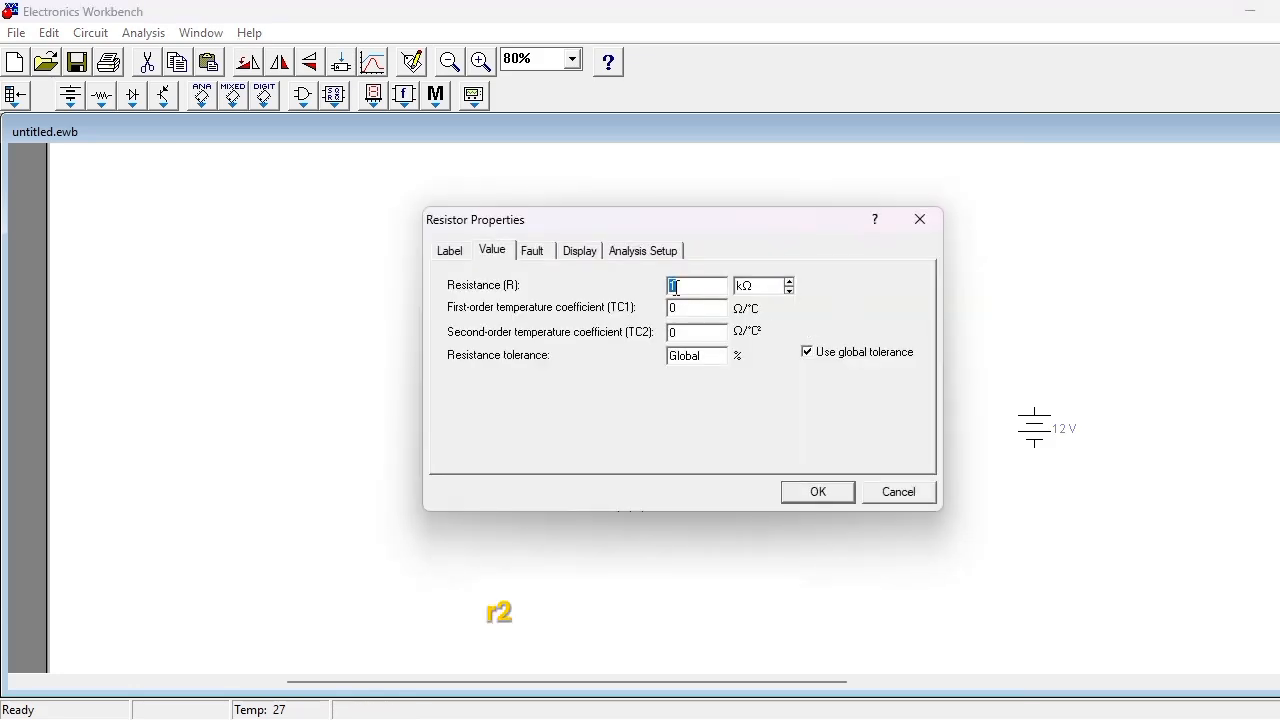
pyautogui.write('3.3')
pyautogui.press('Return')
pyautogui.click(766, 398)
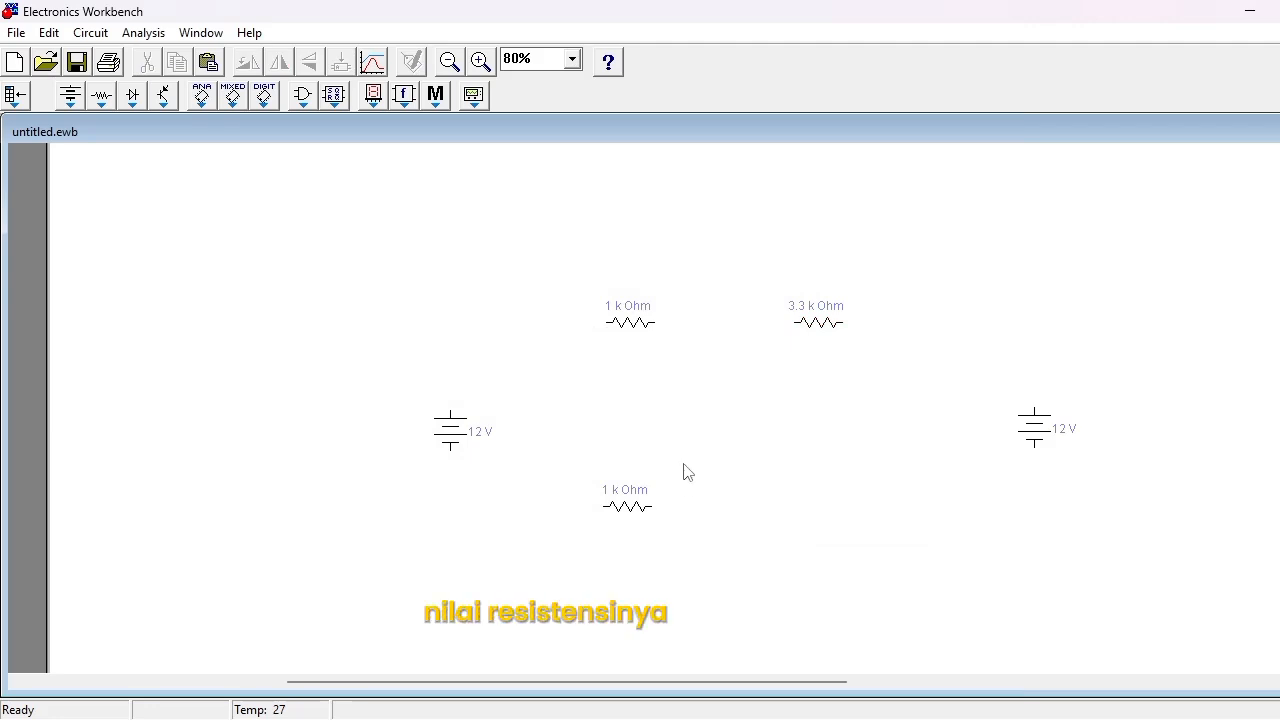
# Step: Set the resistance of the lower resistor to 2 kΩ
pyautogui.rightClick(633, 512)
pyautogui.click(720, 458)
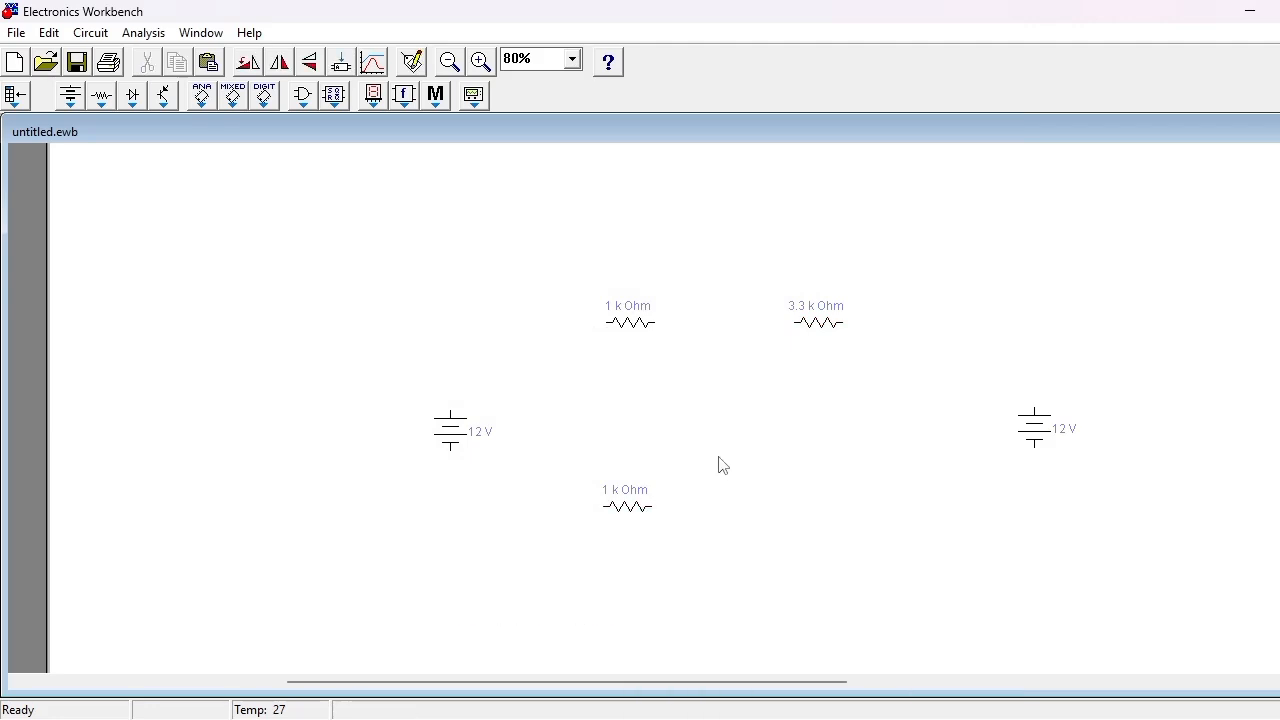
pyautogui.doubleClick(623, 515)
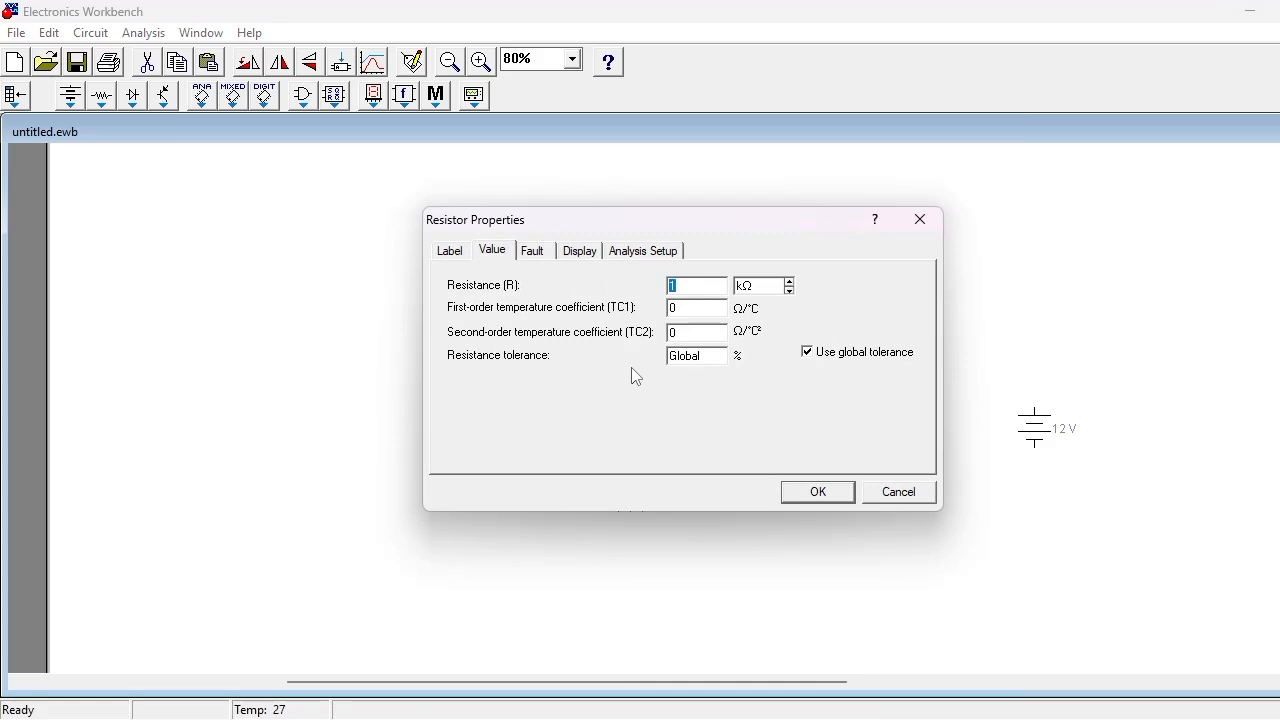
pyautogui.write('2')
pyautogui.press('Return')
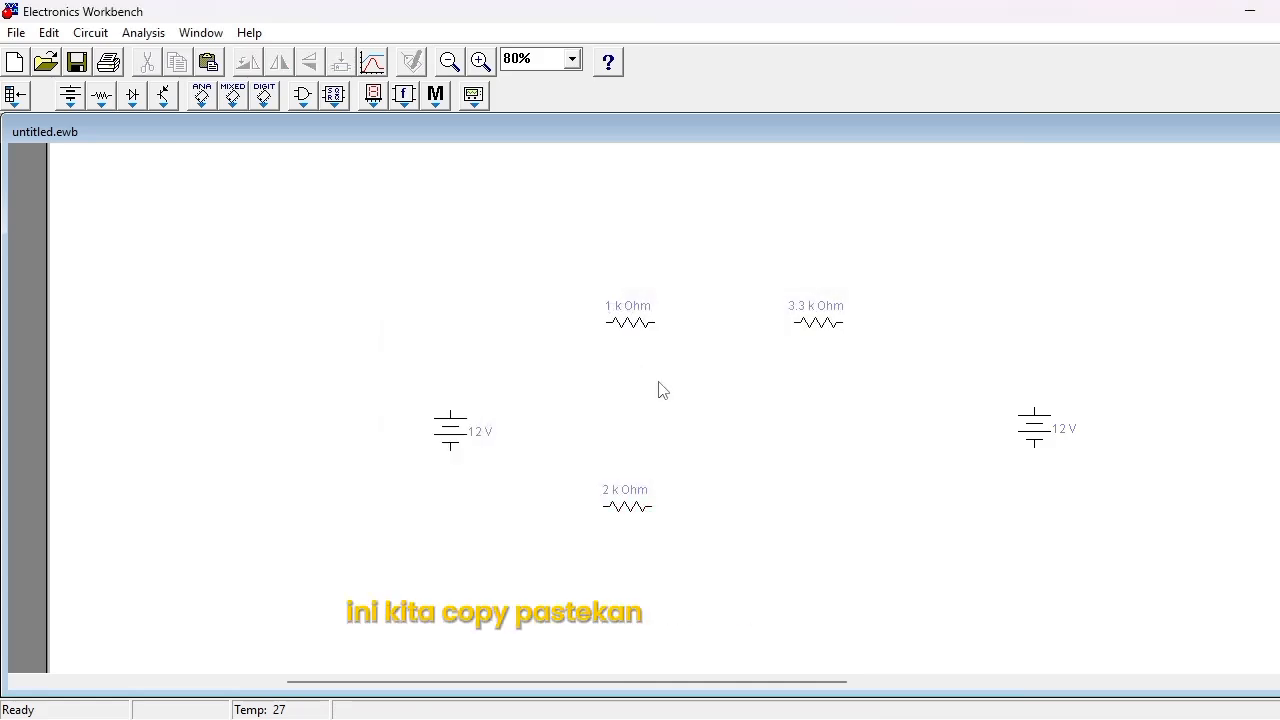
# Step: Move the left battery slightly upward and place a copy of the 1 kΩ resistor in the middle between the upper and lower resistors
pyautogui.moveTo(448, 453); pyautogui.dragTo(456, 436)
pyautogui.click(486, 360)
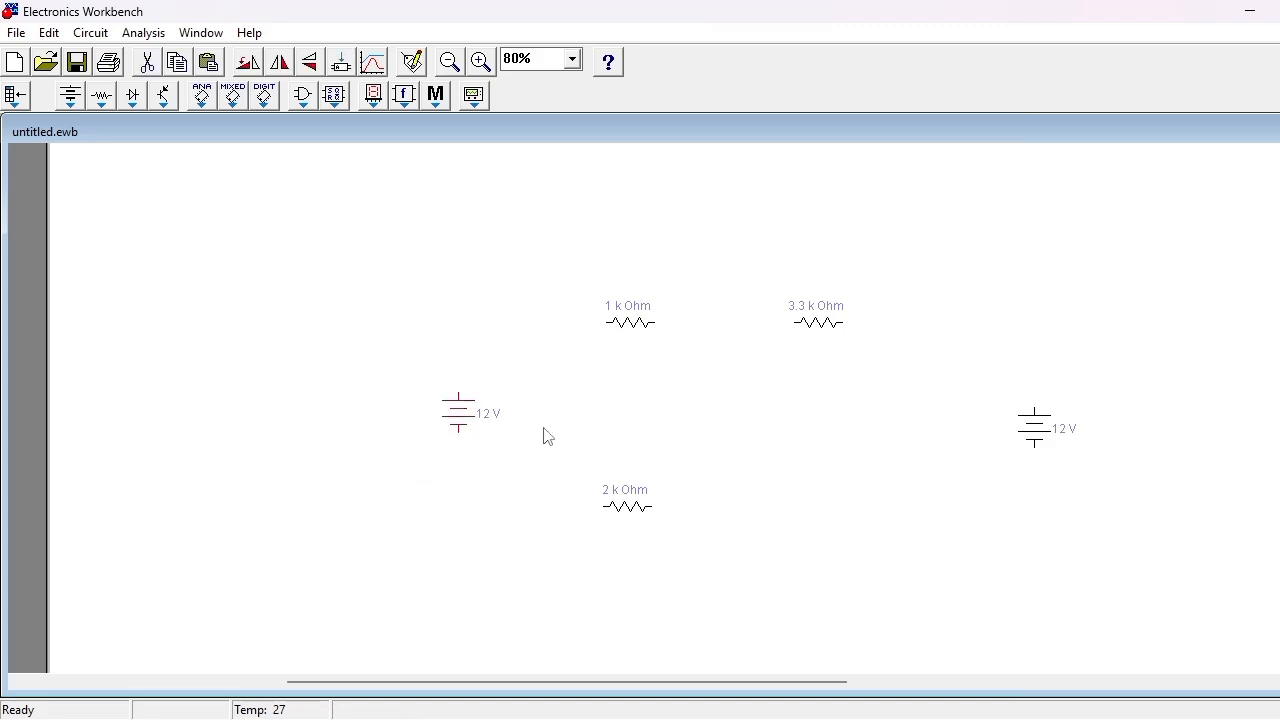
pyautogui.click(627, 334)
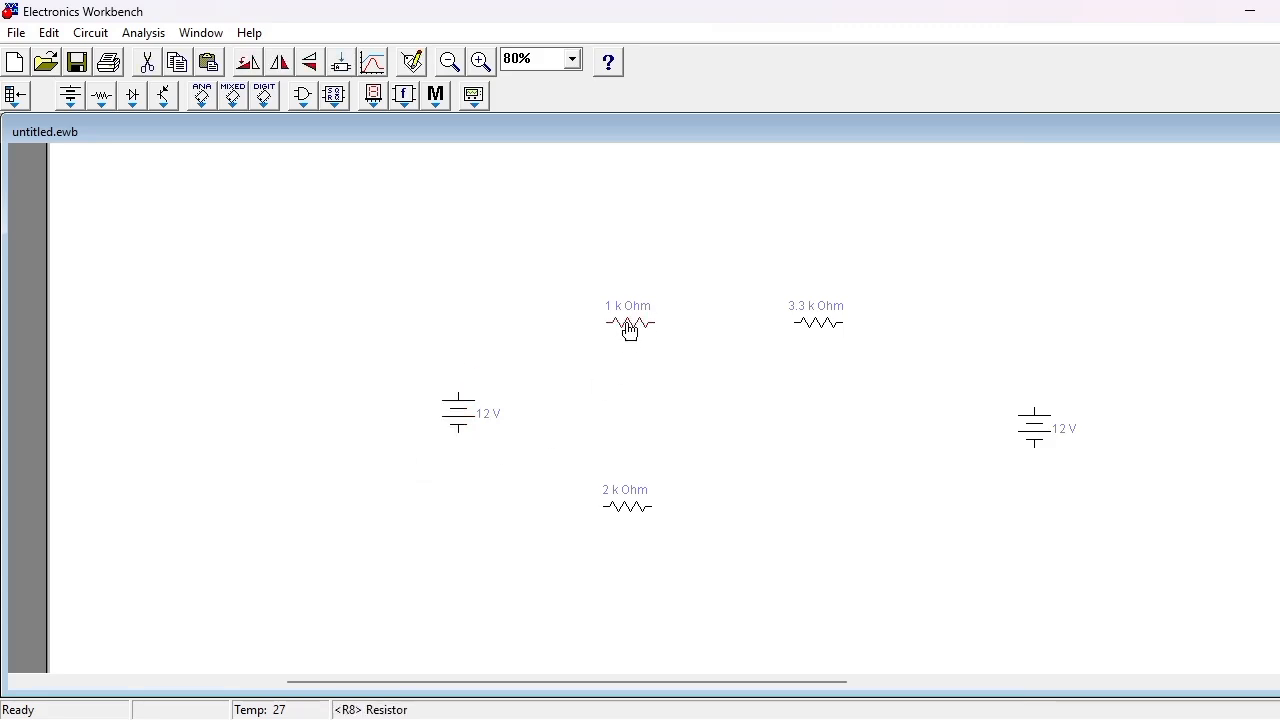
pyautogui.click(730, 400)
pyautogui.hotkey('ctrl', 'v')
pyautogui.moveTo(692, 417); pyautogui.dragTo(719, 400)
pyautogui.click(748, 374)
pyautogui.click(700, 406)
pyautogui.click(310, 354)
# Step: Paste another 1 kΩ resistor and place it beside the lower 2 kΩ resistor, beneath the 3.3 kΩ one
pyautogui.hotkey('ctrl', 'v')
pyautogui.moveTo(671, 430); pyautogui.dragTo(427, 429)
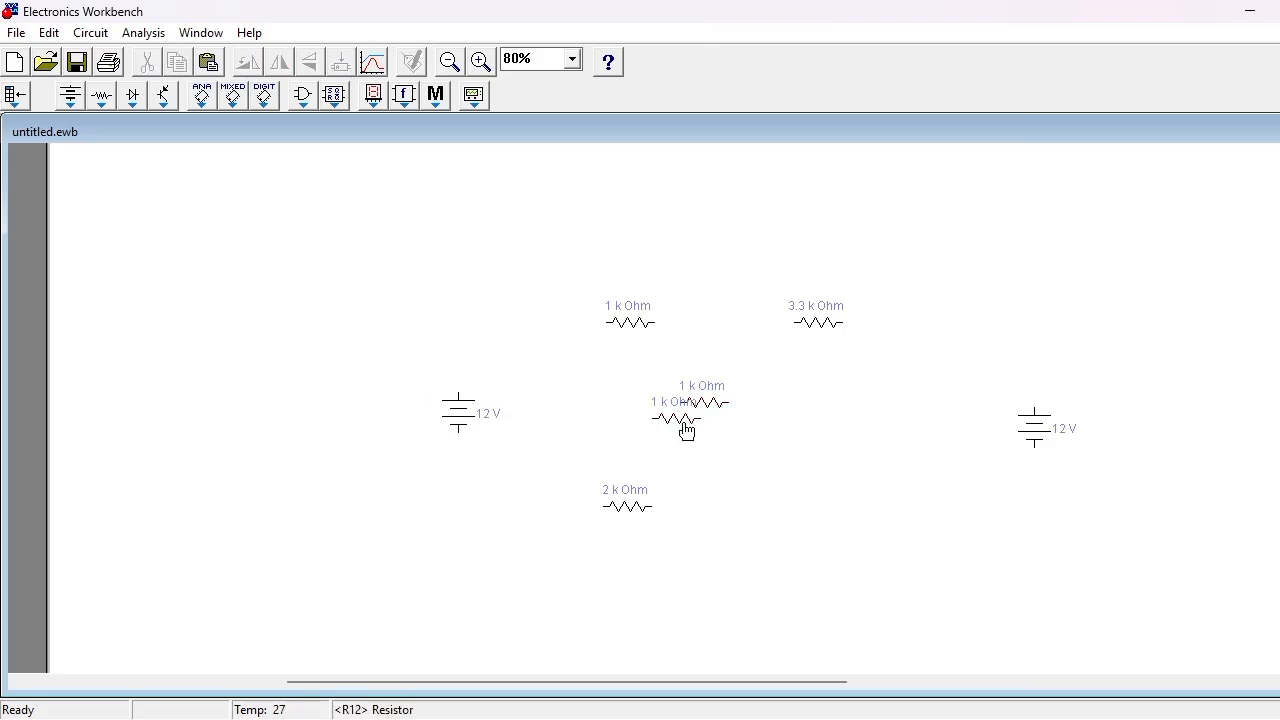
pyautogui.moveTo(686, 430); pyautogui.dragTo(837, 514)
pyautogui.moveTo(920, 517); pyautogui.dragTo(763, 494)
pyautogui.click(831, 515)
# Step: Place a copy of the 2 kΩ resistor to the left of the left battery
pyautogui.click(263, 379)
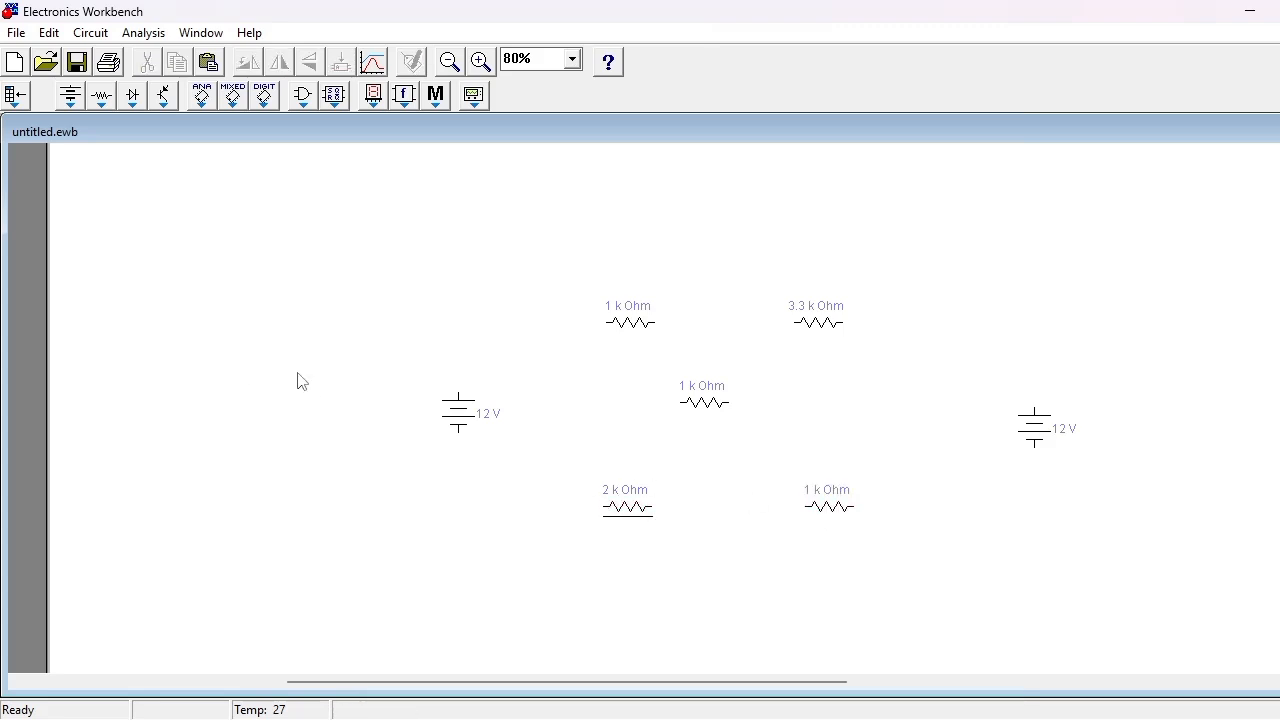
pyautogui.moveTo(664, 418); pyautogui.dragTo(280, 403)
pyautogui.moveTo(190, 368); pyautogui.dragTo(294, 394)
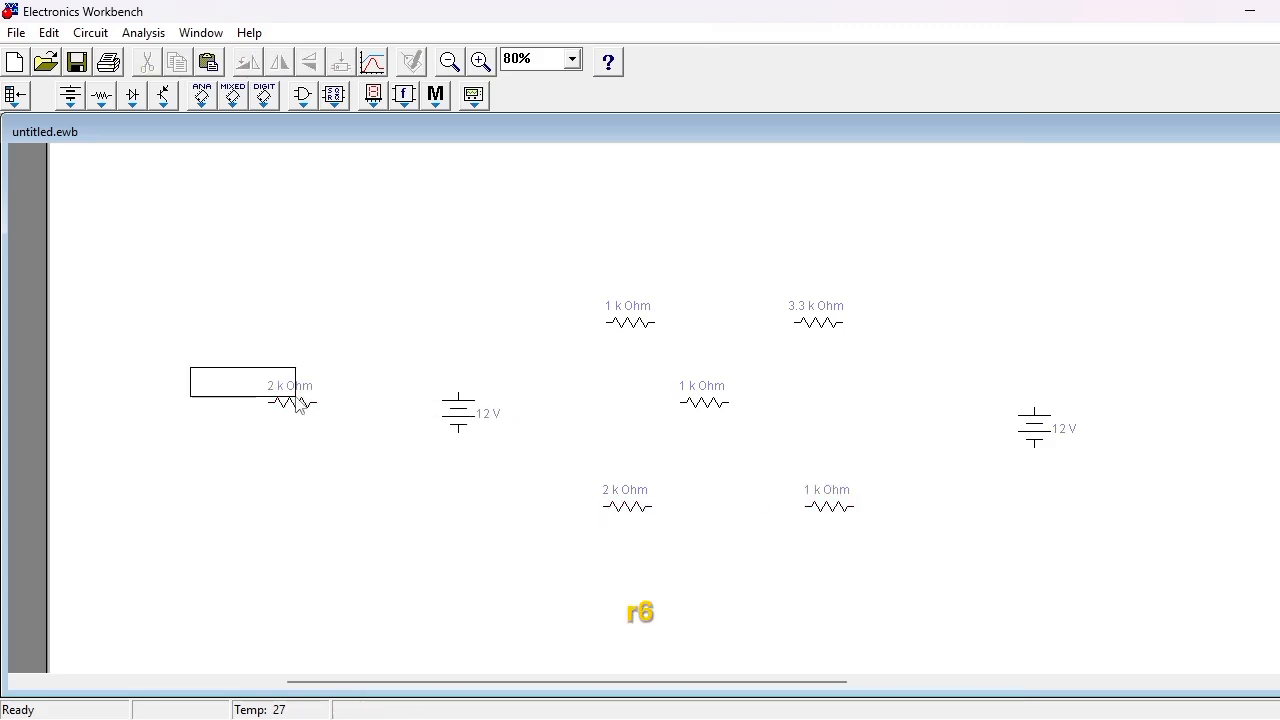
# Step: Place a copy of the upper 3.3 kΩ resistor between the middle 1 kΩ resistor and the right battery, in line with the 1 kΩ resistor
pyautogui.click(832, 330)
pyautogui.hotkey('ctrl', 'c')
pyautogui.click(917, 412)
pyautogui.hotkey('ctrl', 'v')
pyautogui.moveTo(673, 431); pyautogui.dragTo(920, 413)
pyautogui.moveTo(637, 362); pyautogui.dragTo(1172, 424)
pyautogui.hotkey('ctrl', 'r')
# Step: Move the right battery farther right and slightly up, level with the middle resistors
pyautogui.moveTo(1054, 428); pyautogui.dragTo(1106, 393)
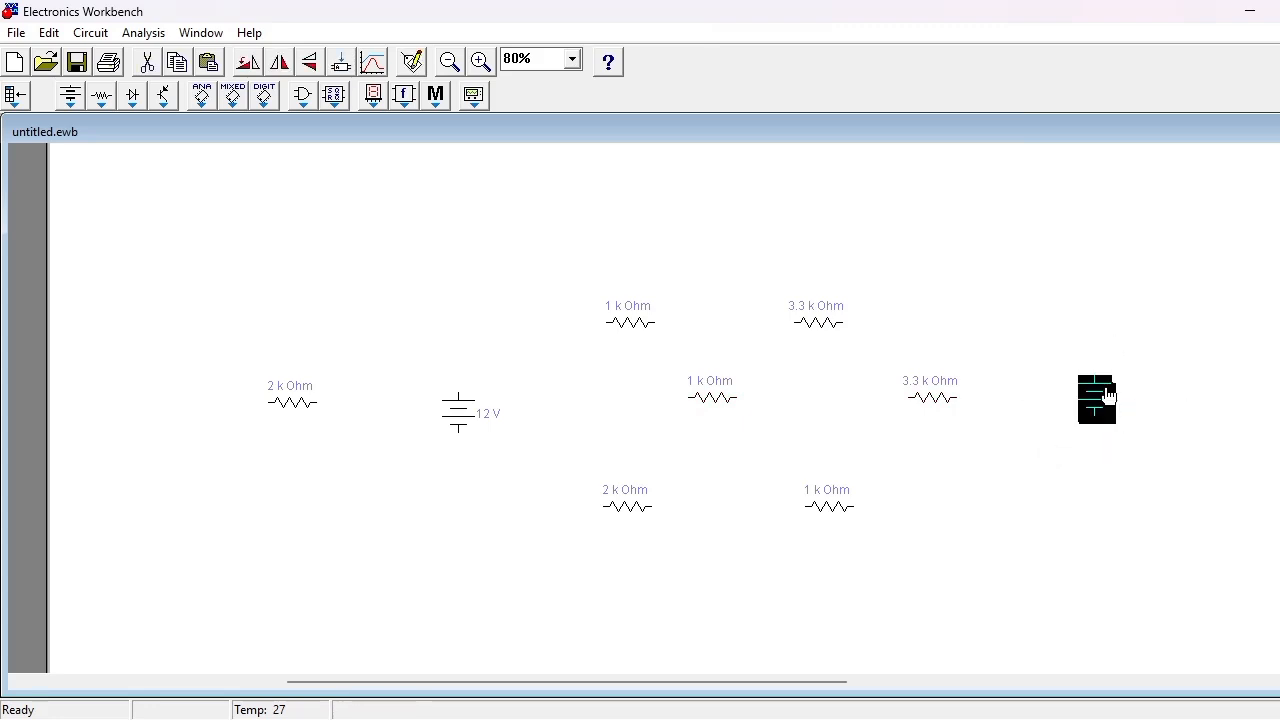
pyautogui.click(1146, 360)
pyautogui.moveTo(1142, 347); pyautogui.dragTo(1053, 438)
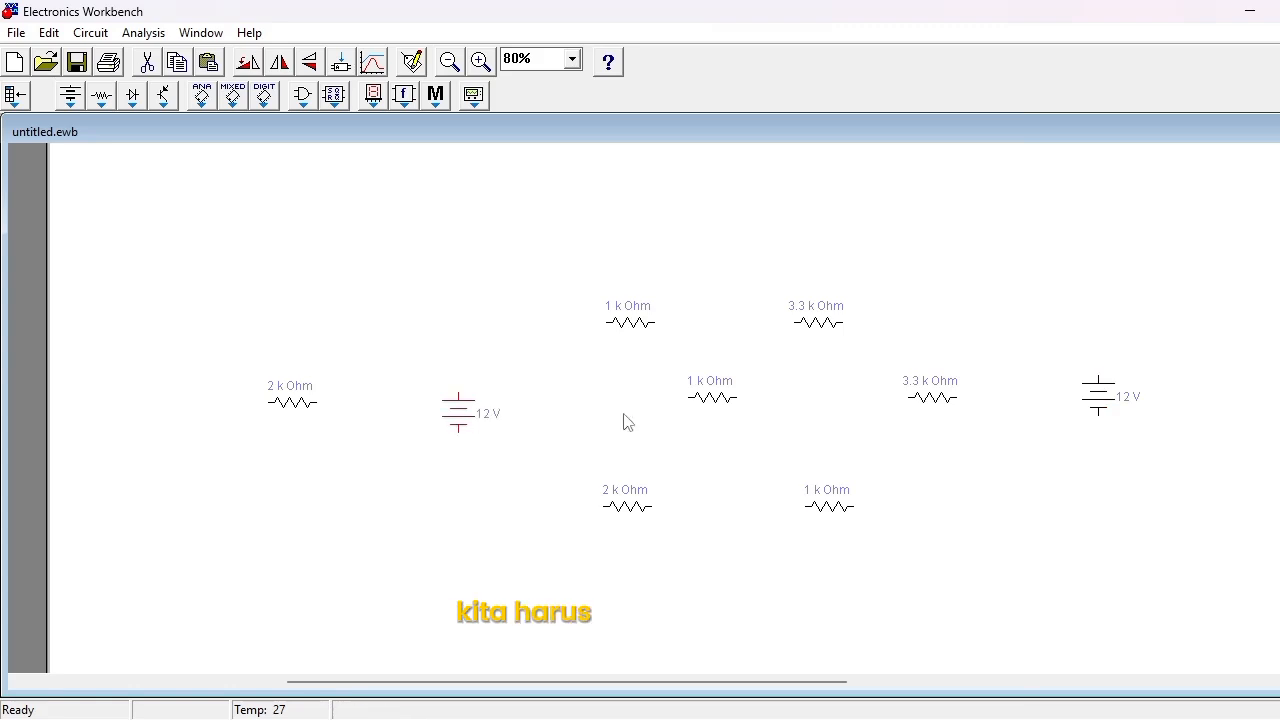
# Step: Set the left battery's voltage to 8 V
pyautogui.click(518, 418)
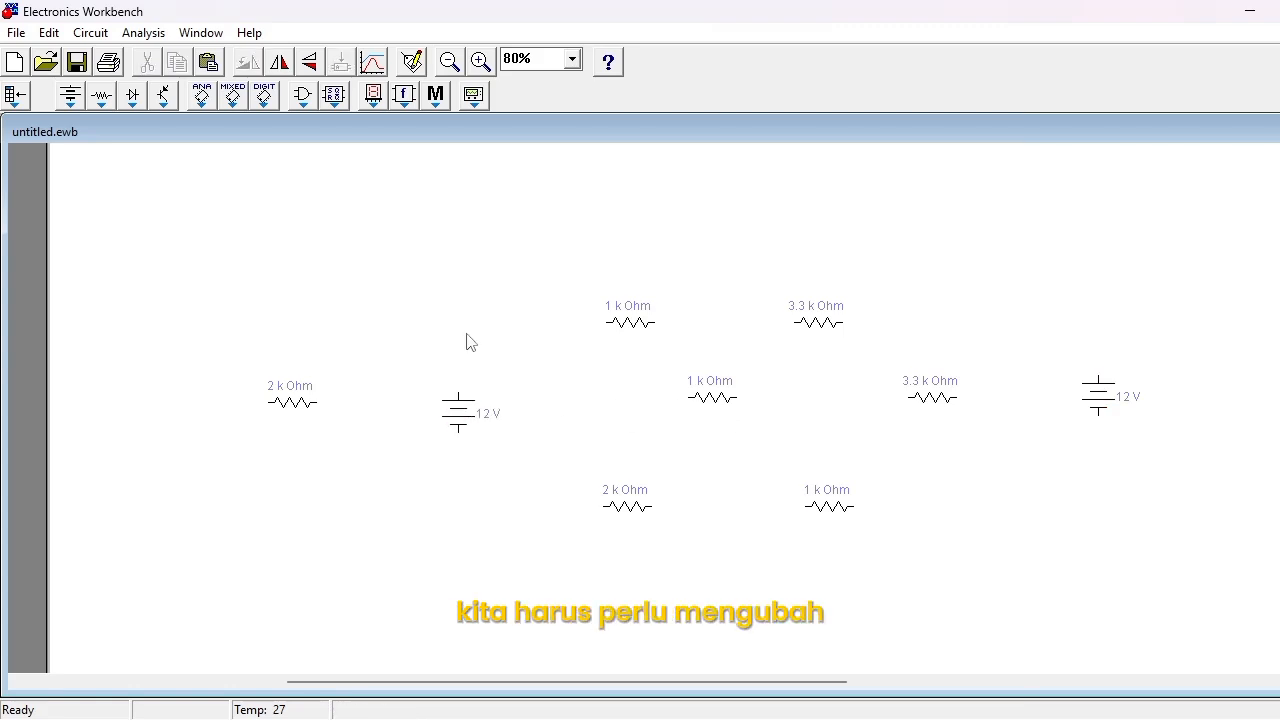
pyautogui.doubleClick(476, 416)
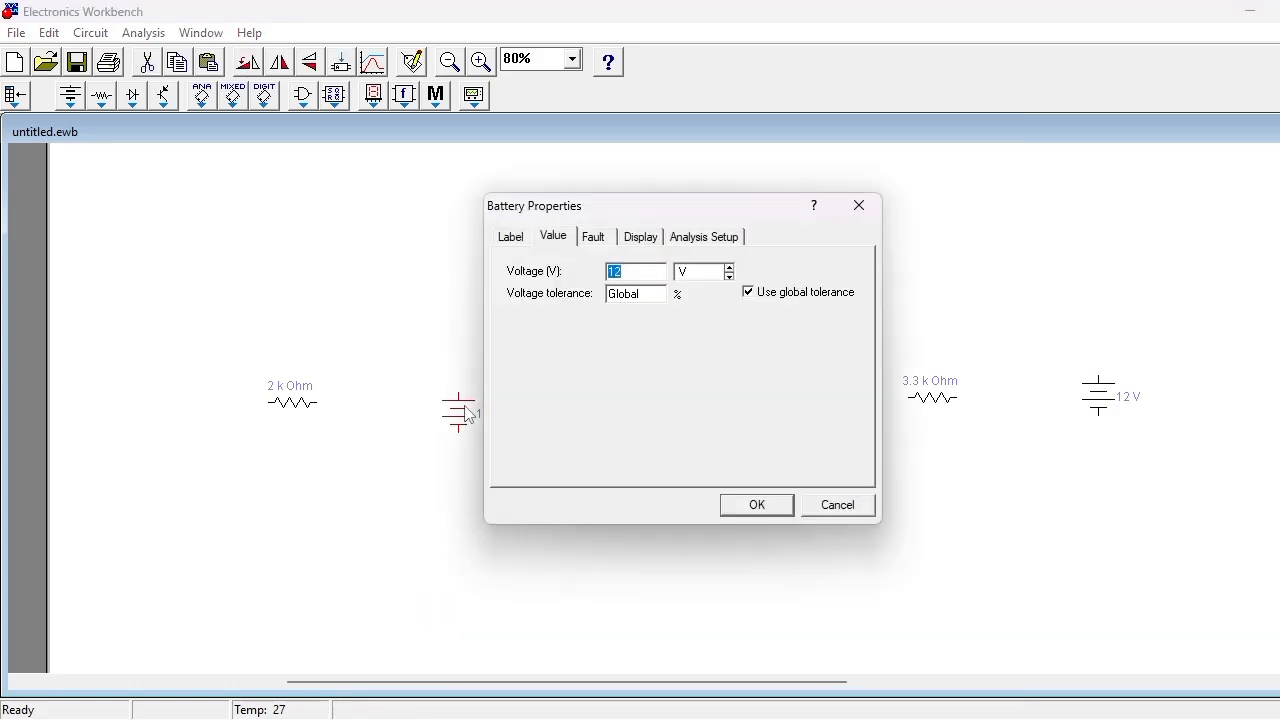
pyautogui.write('8')
pyautogui.press('Return')
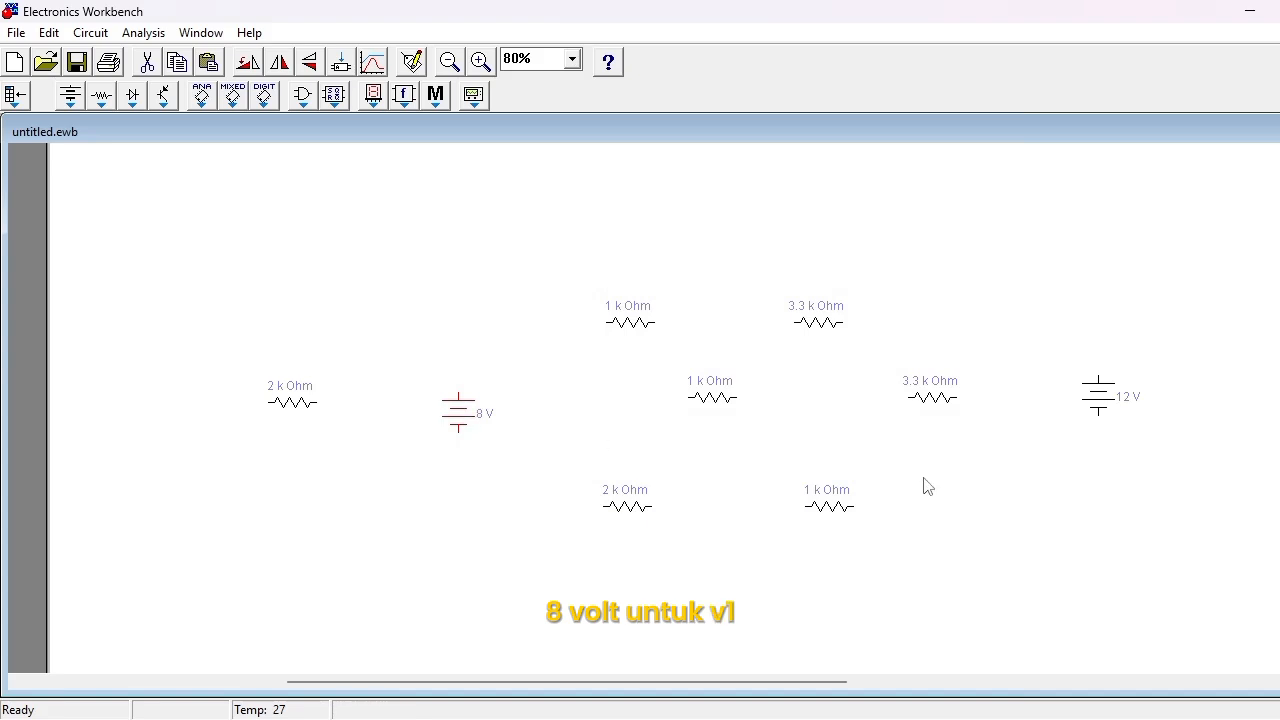
# Step: Set the right battery's voltage to 5 V
pyautogui.click(1120, 394)
pyautogui.doubleClick(1120, 394)
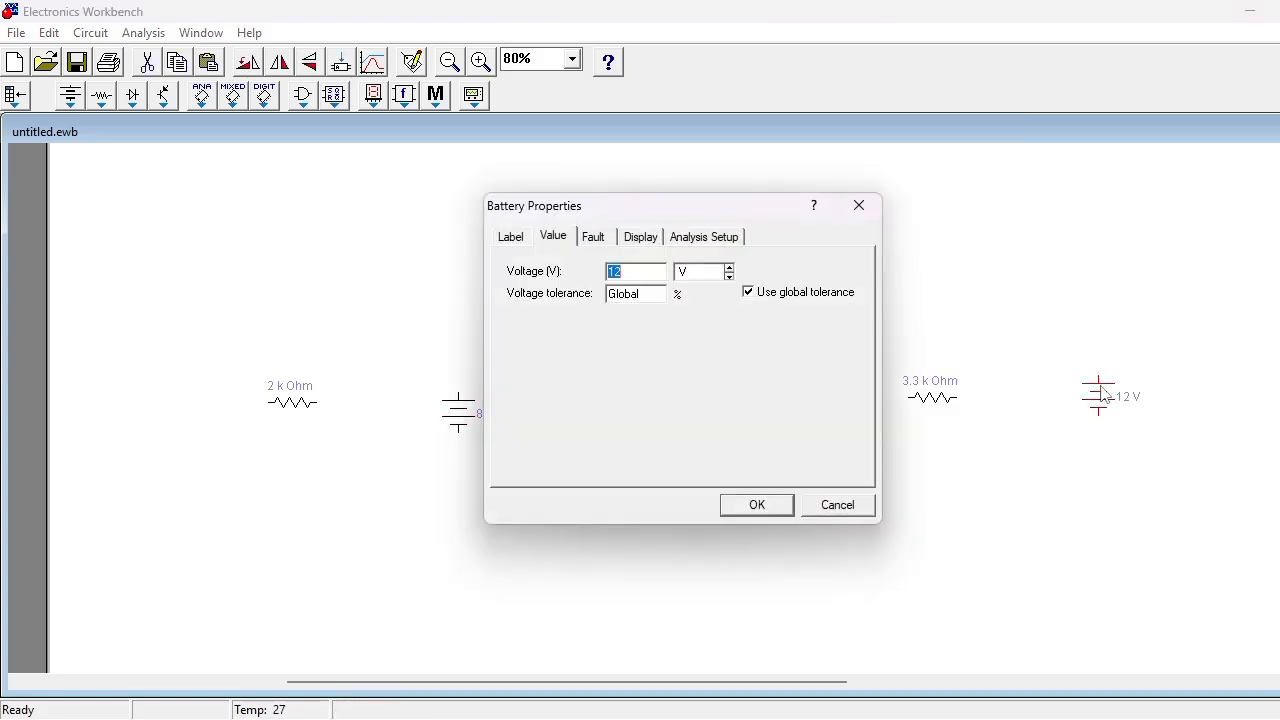
pyautogui.press('Return')
pyautogui.click(408, 357)
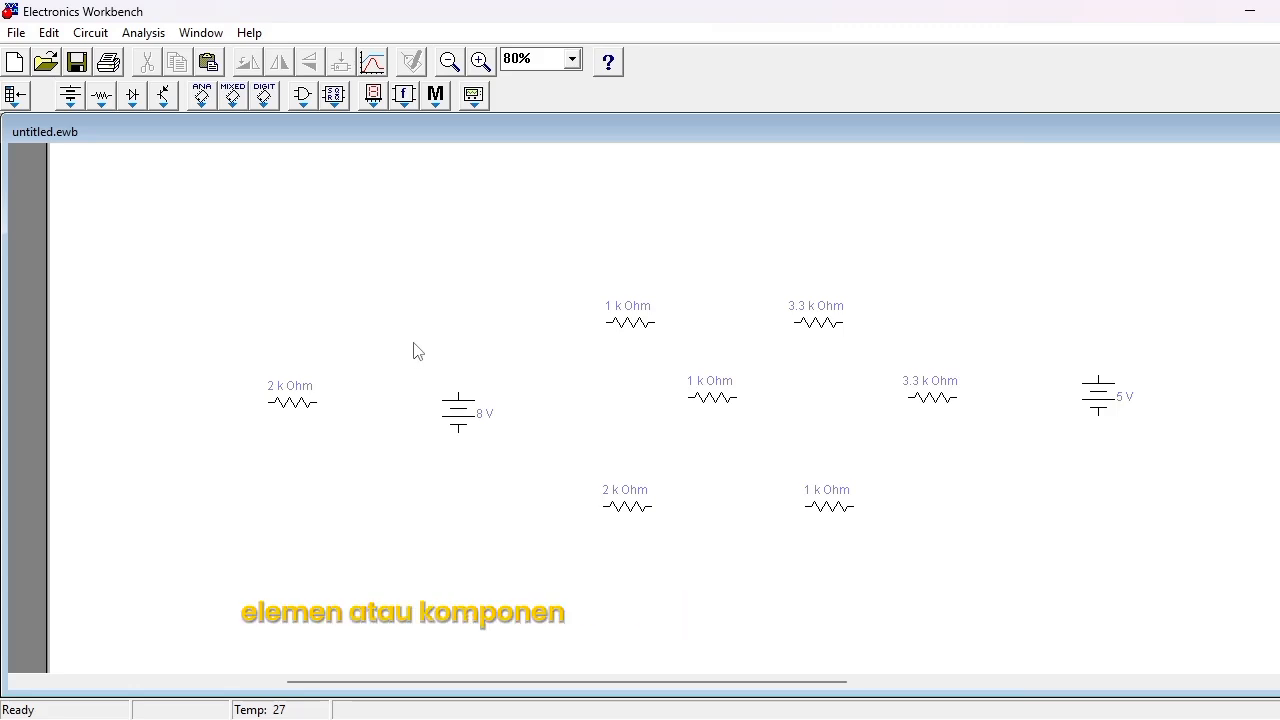
# Step: Rotate the left 2 kΩ, middle 1 kΩ and right 3.3 kΩ resistors to a vertical orientation
pyautogui.click(291, 406)
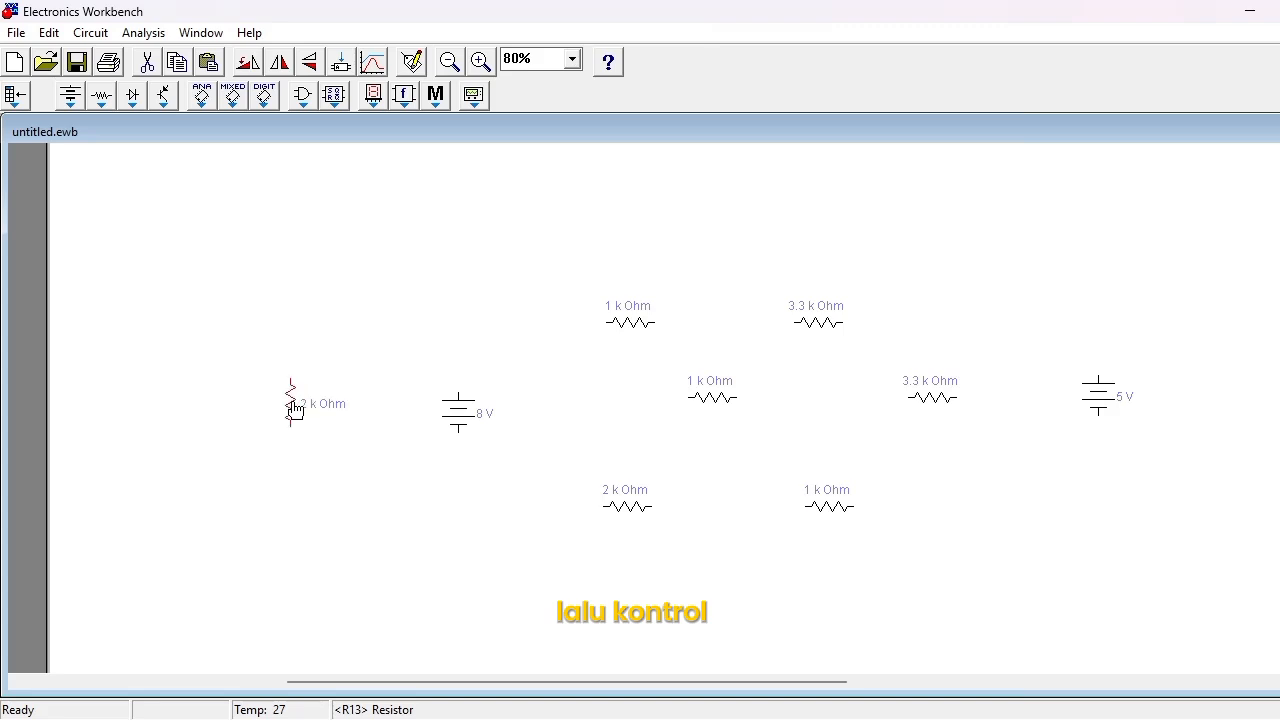
pyautogui.click(718, 404)
pyautogui.hotkey('ctrl', 'r')
pyautogui.click(991, 406)
pyautogui.click(937, 400)
pyautogui.click(863, 397)
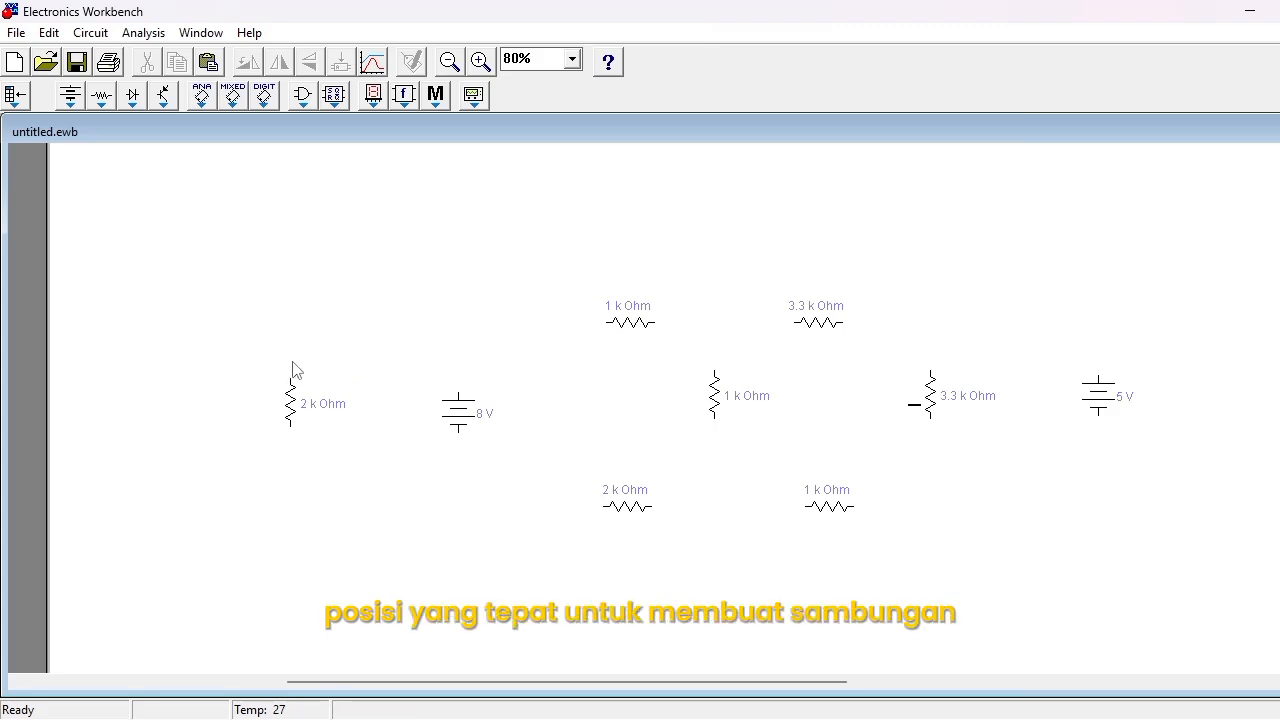
# Step: Wire the upper end of the left 2 kΩ resistor to the near end of the upper 1 kΩ resistor
pyautogui.moveTo(291, 382)
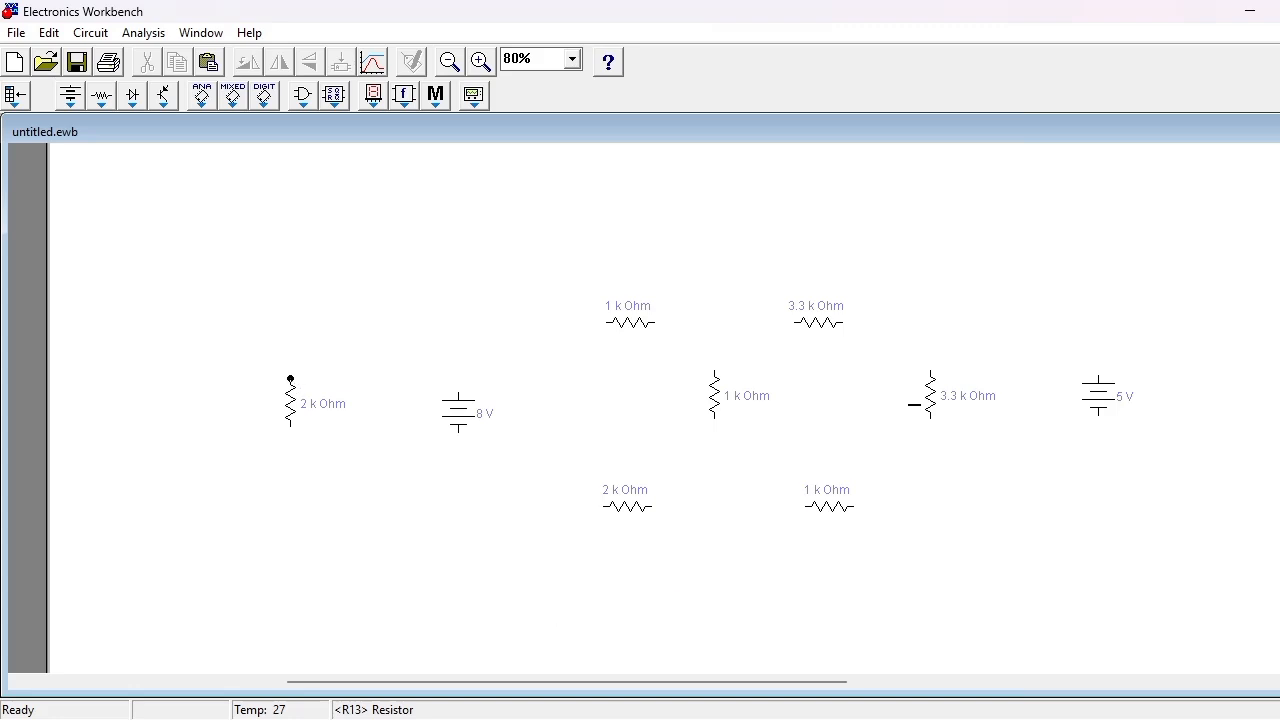
pyautogui.moveTo(320, 369); pyautogui.dragTo(607, 322)
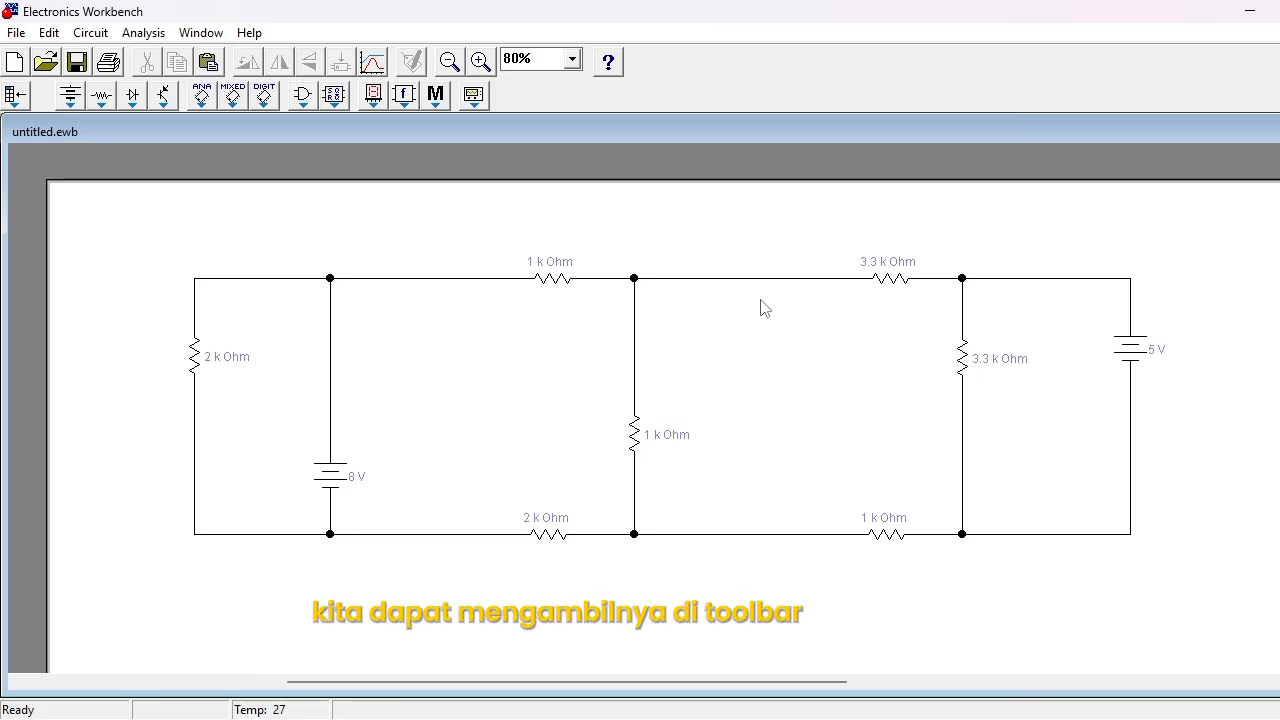
# Step: Add a voltmeter and an ammeter from the Indicators parts to the empty area beside the 5 V battery
pyautogui.click(370, 100)
pyautogui.click(370, 100)
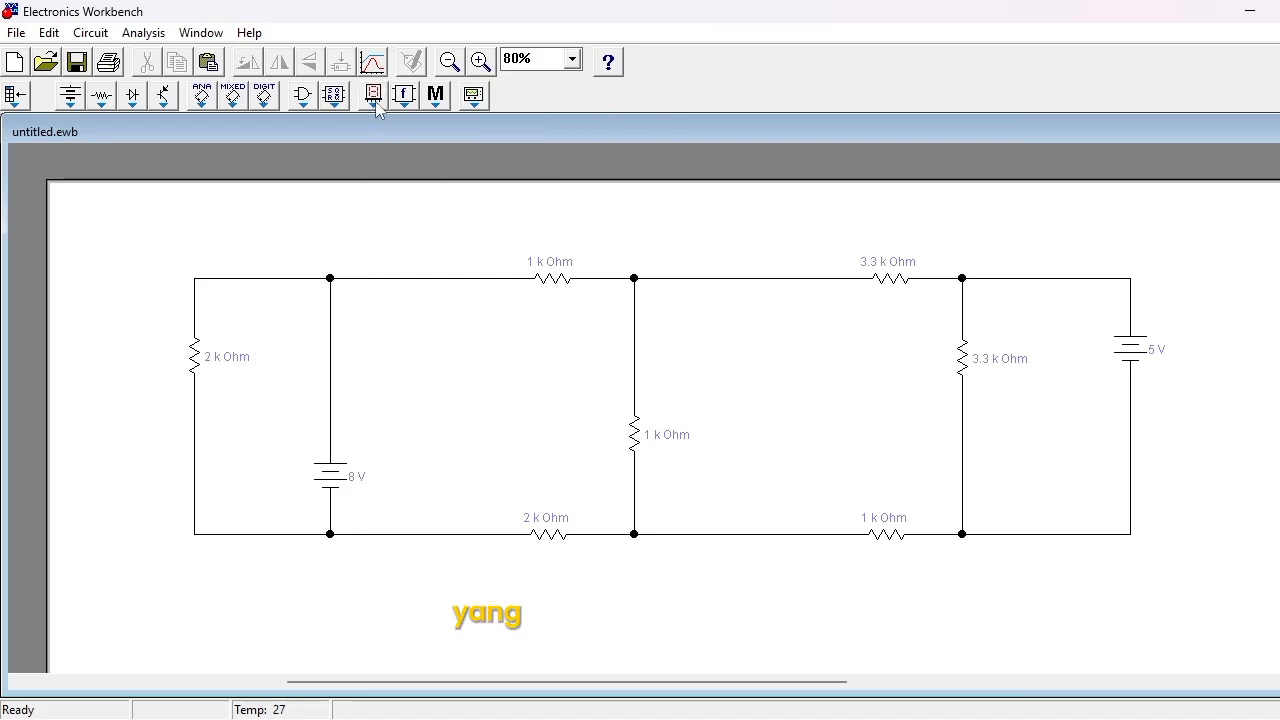
pyautogui.click(372, 96)
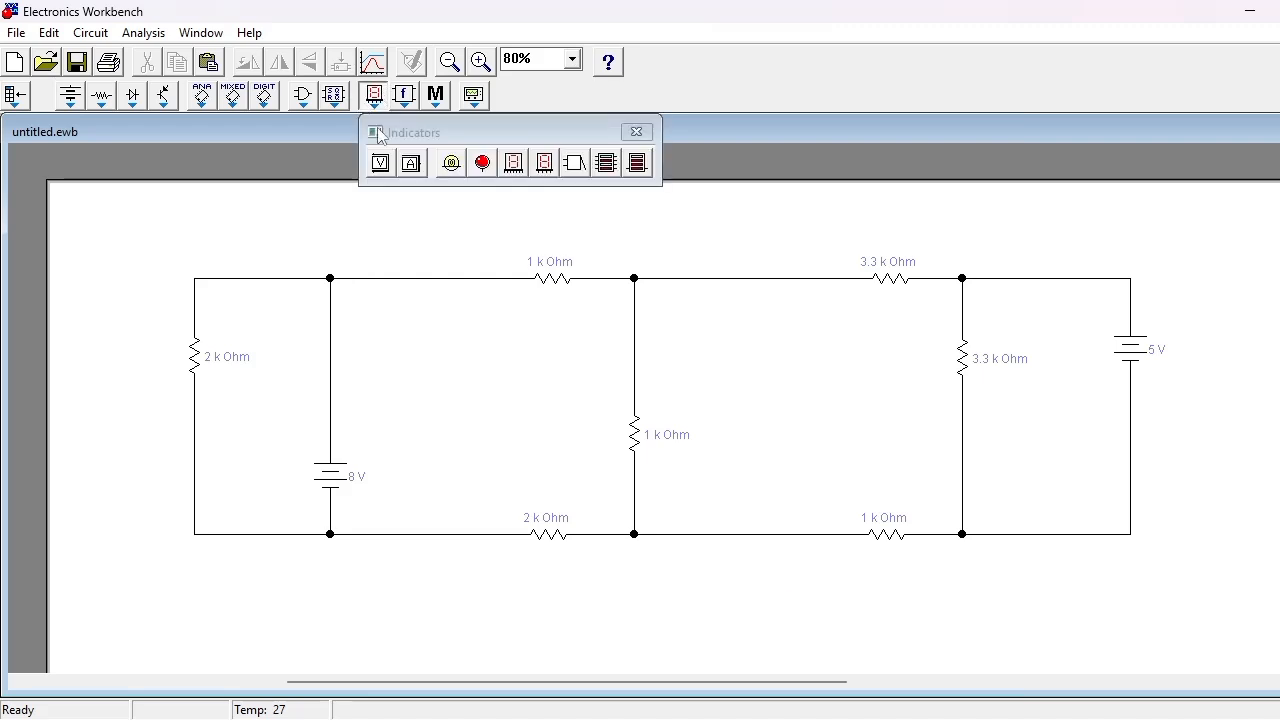
pyautogui.moveTo(470, 680); pyautogui.dragTo(495, 680)
pyautogui.moveTo(380, 162); pyautogui.dragTo(1236, 310)
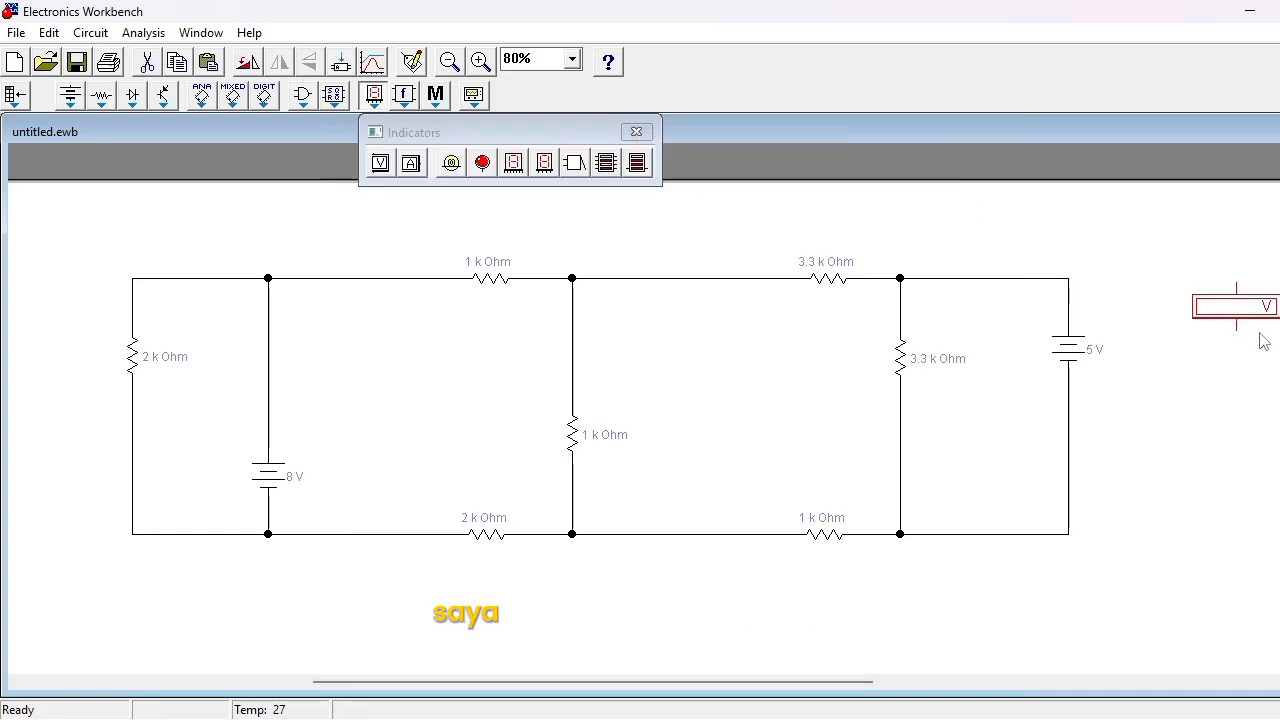
pyautogui.moveTo(411, 168); pyautogui.dragTo(1218, 420)
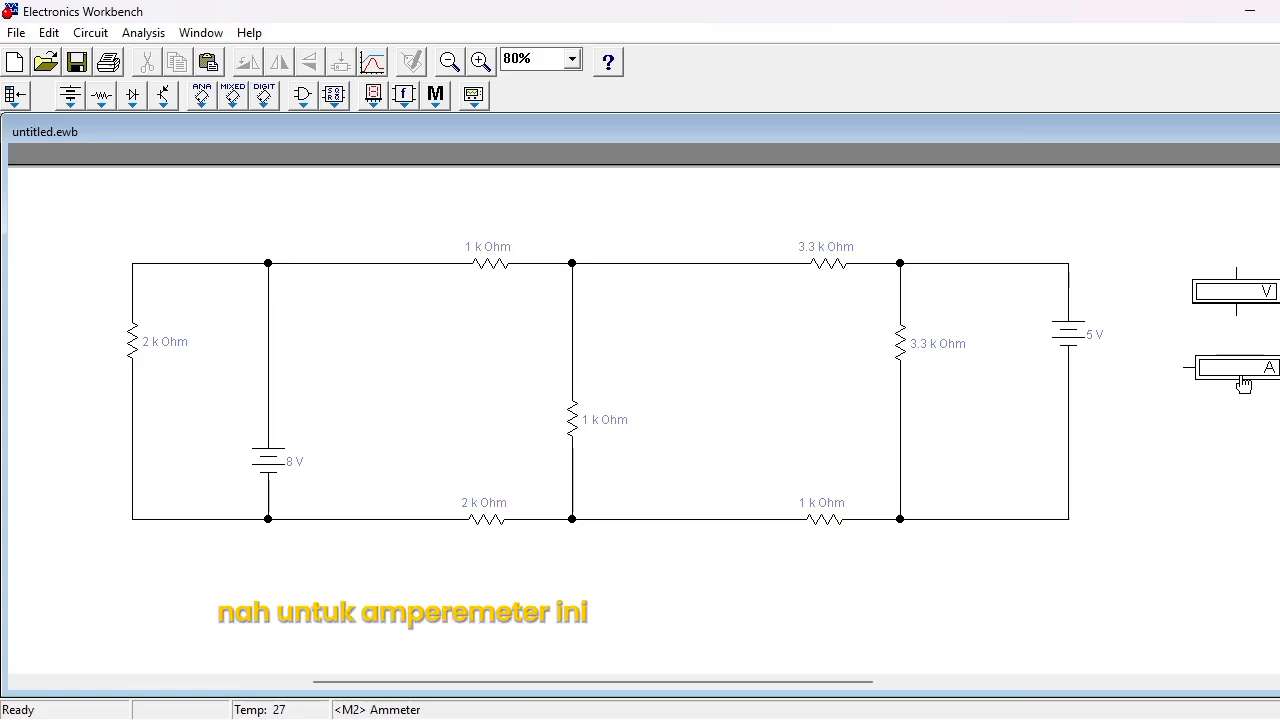
# Step: Insert the ammeter in series in the upper wire between the 8 V battery's node and the upper 1 kΩ resistor
pyautogui.moveTo(1243, 385); pyautogui.dragTo(386, 283)
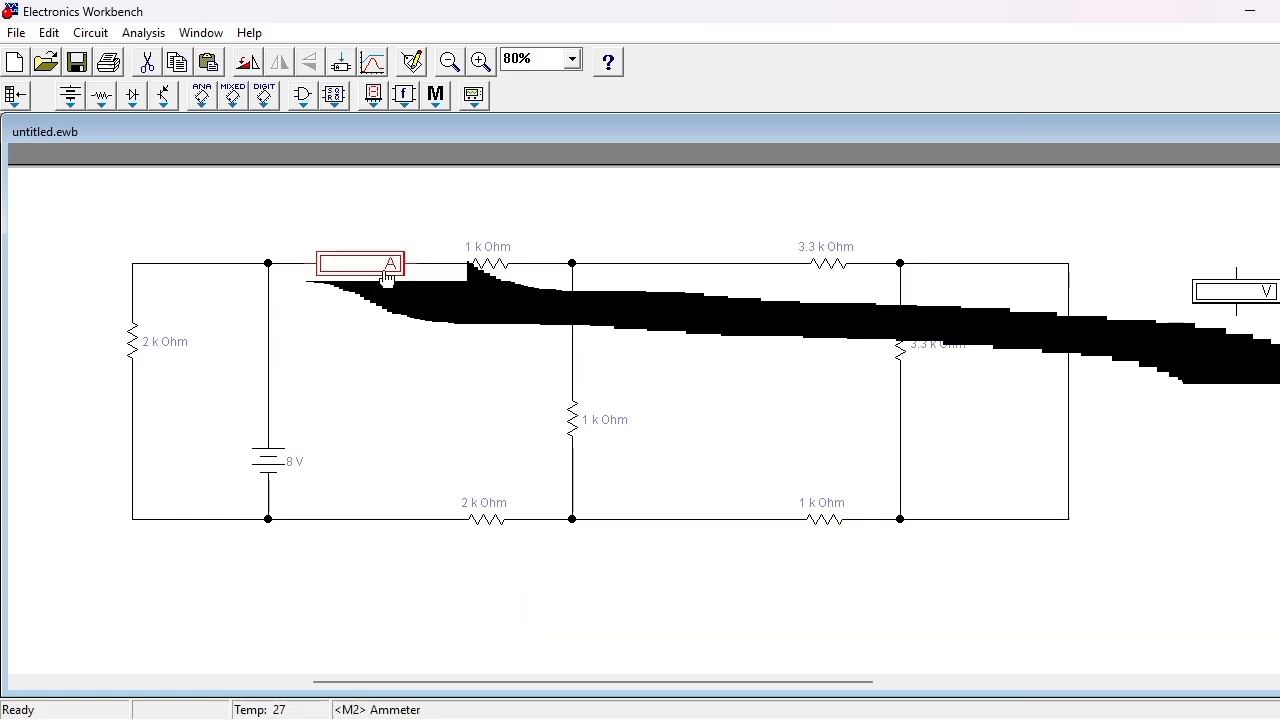
pyautogui.click(354, 300)
# Step: Turn the voltmeter horizontal and connect it in parallel across the upper 1 kΩ resistor, straightening its connection node
pyautogui.moveTo(1125, 295); pyautogui.dragTo(1279, 409)
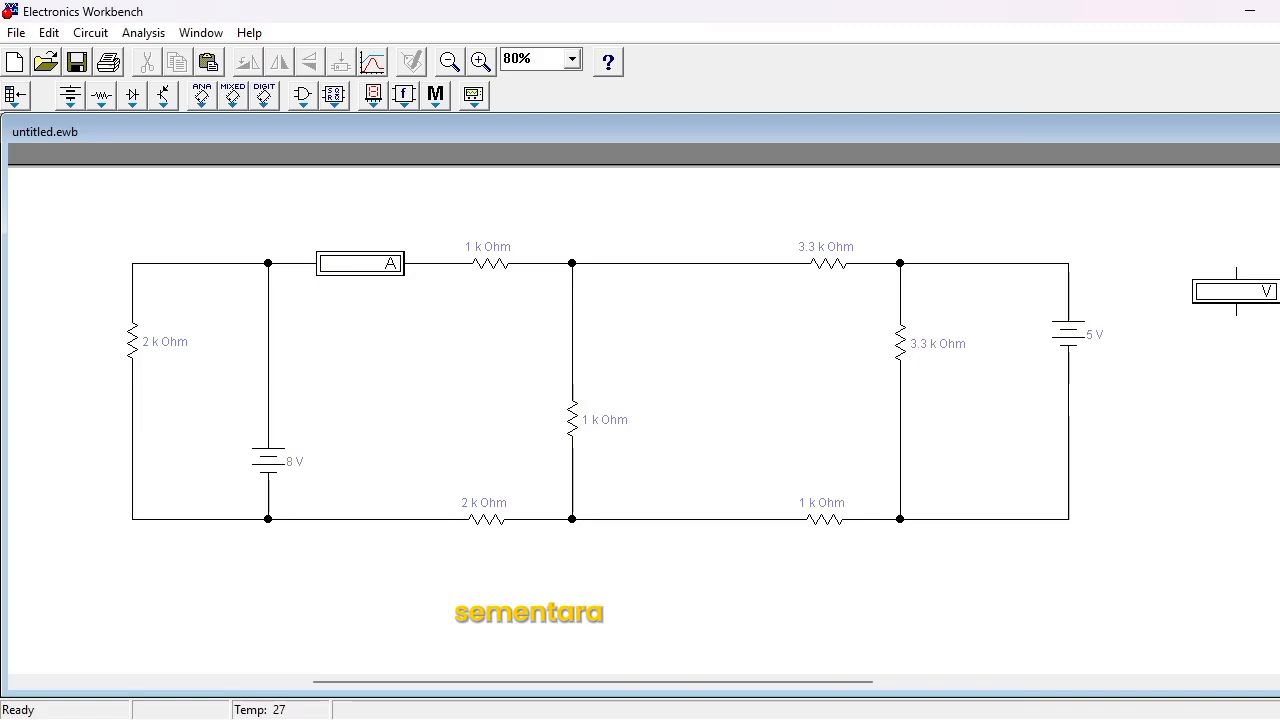
pyautogui.moveTo(1258, 290); pyautogui.dragTo(1233, 258)
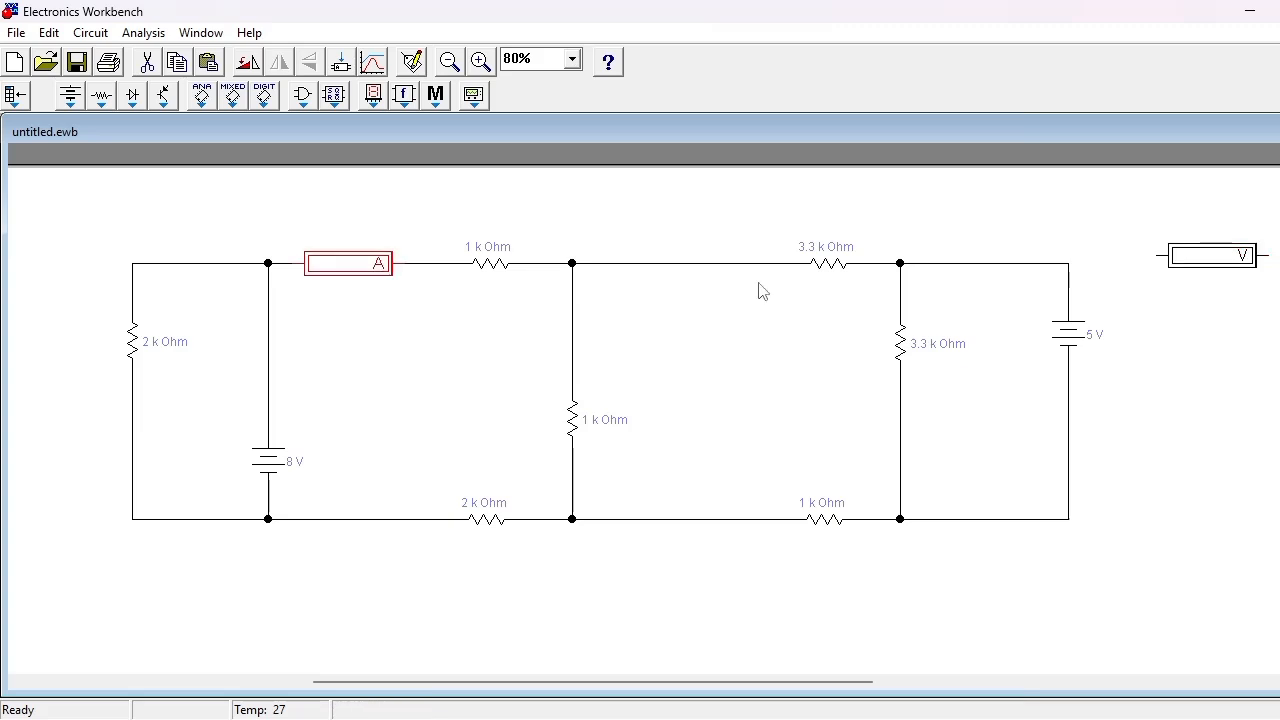
pyautogui.moveTo(1234, 258); pyautogui.dragTo(554, 263)
pyautogui.click(596, 197)
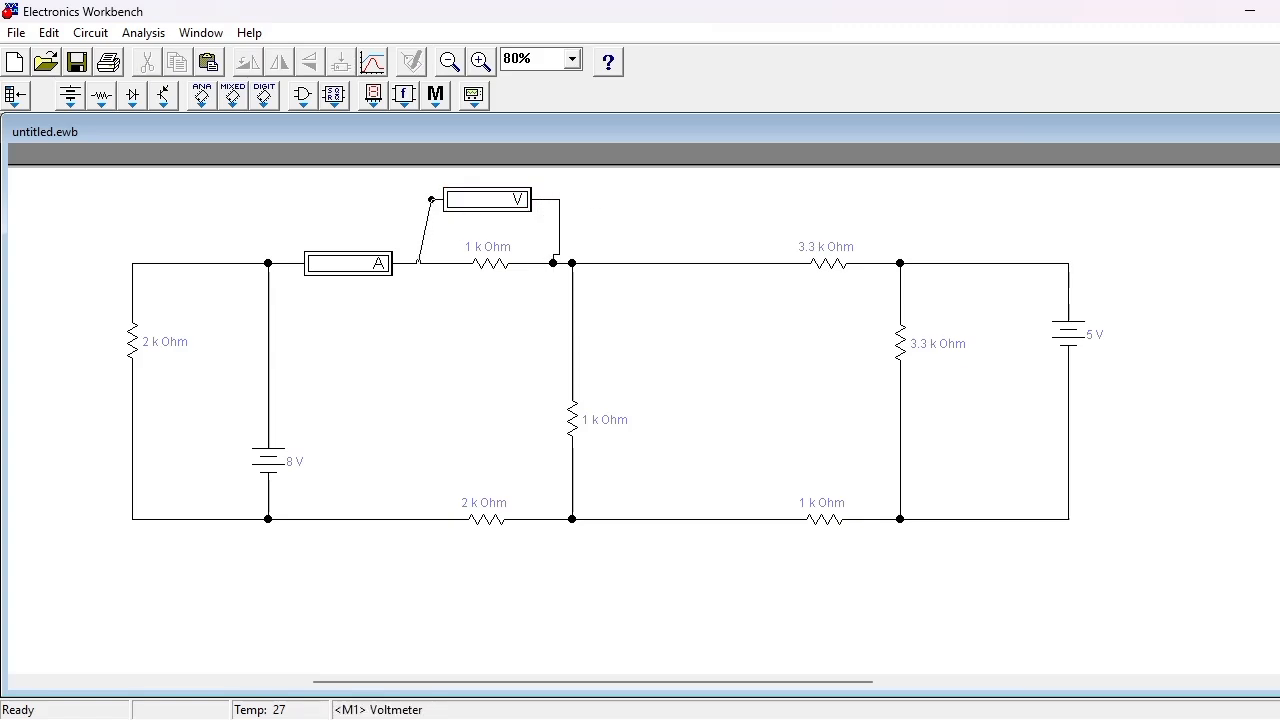
pyautogui.moveTo(418, 262); pyautogui.dragTo(419, 263)
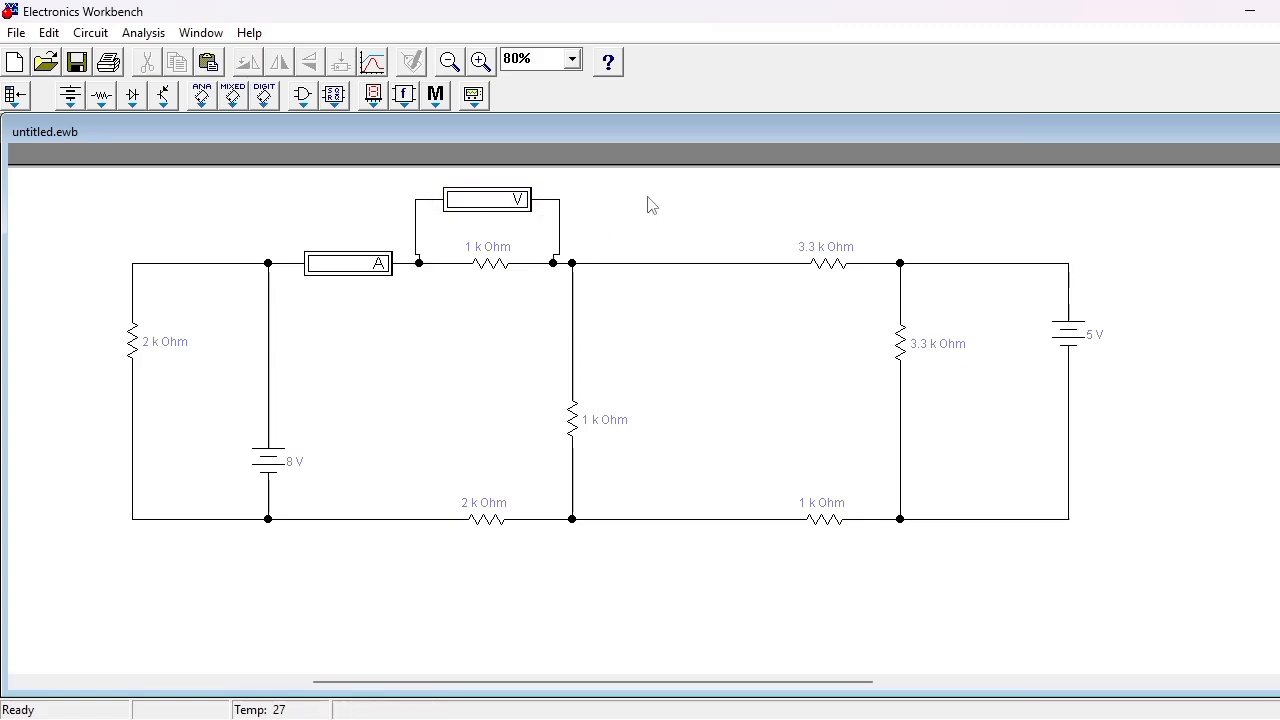
pyautogui.click(419, 262)
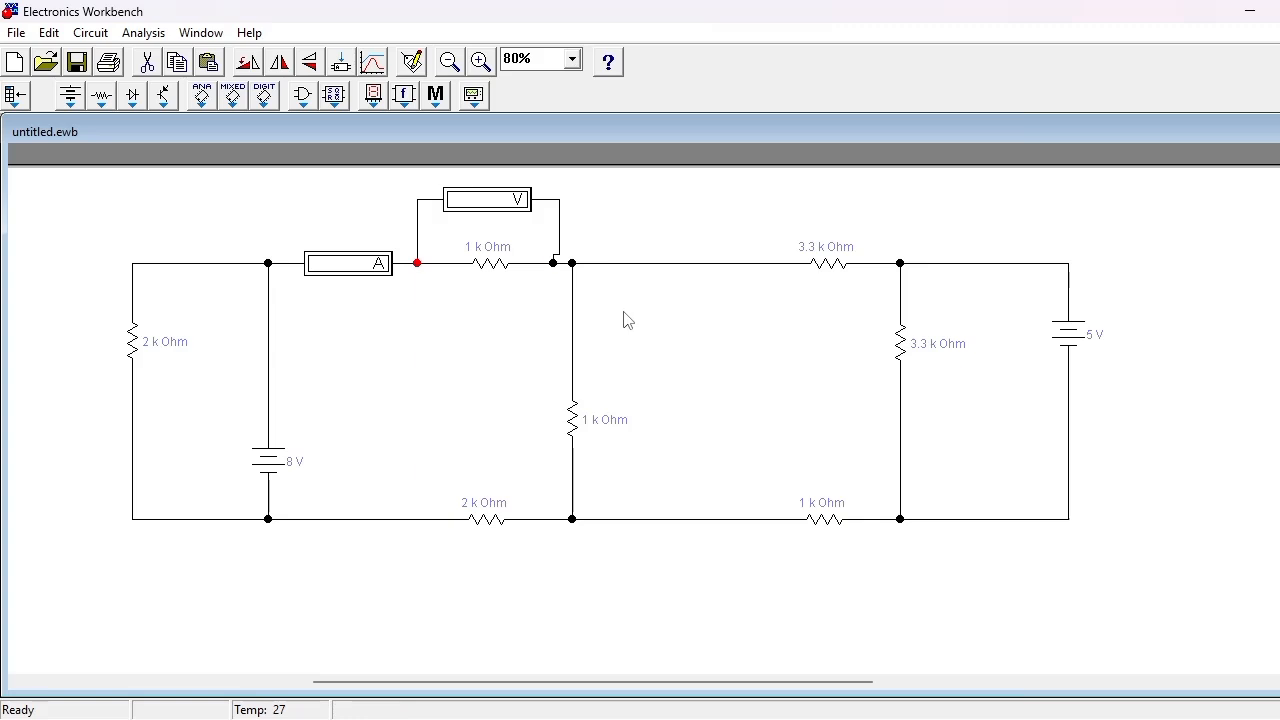
pyautogui.click(630, 240)
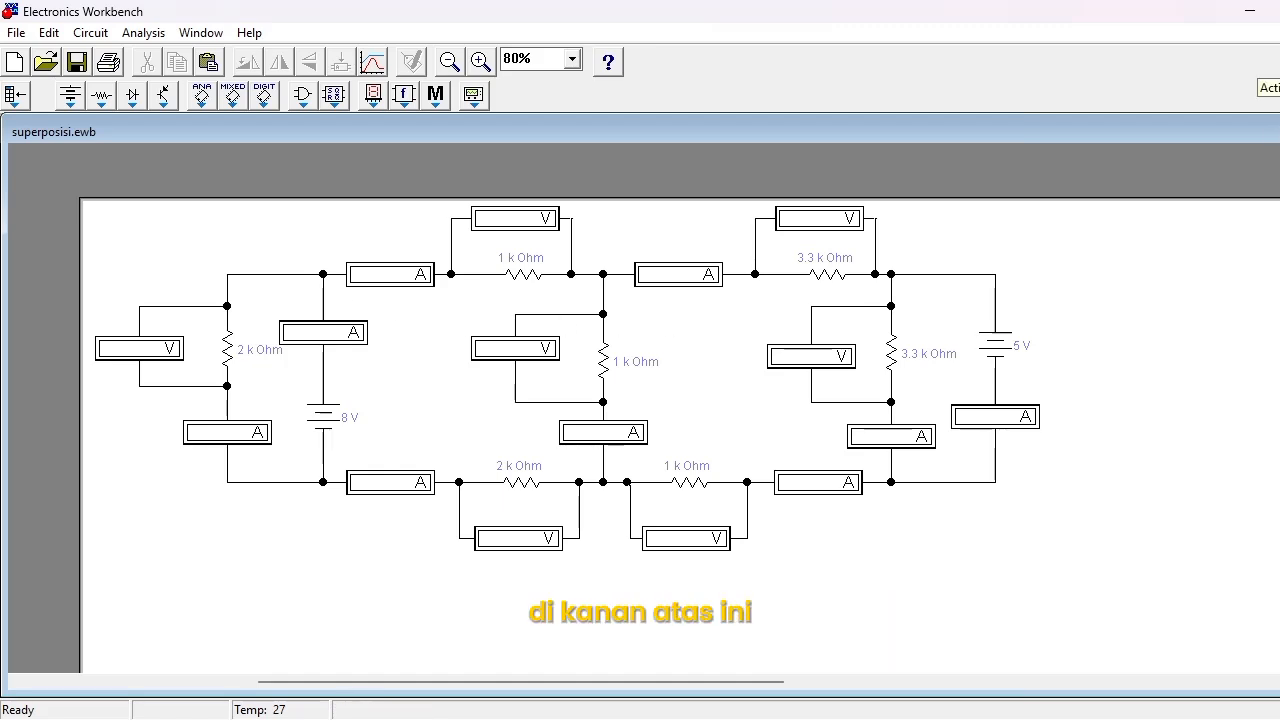
# Step: Run the simulation of the fully metered superposisi.ewb circuit and examine the ammeter and voltmeter readings
pyautogui.click(1276, 66)
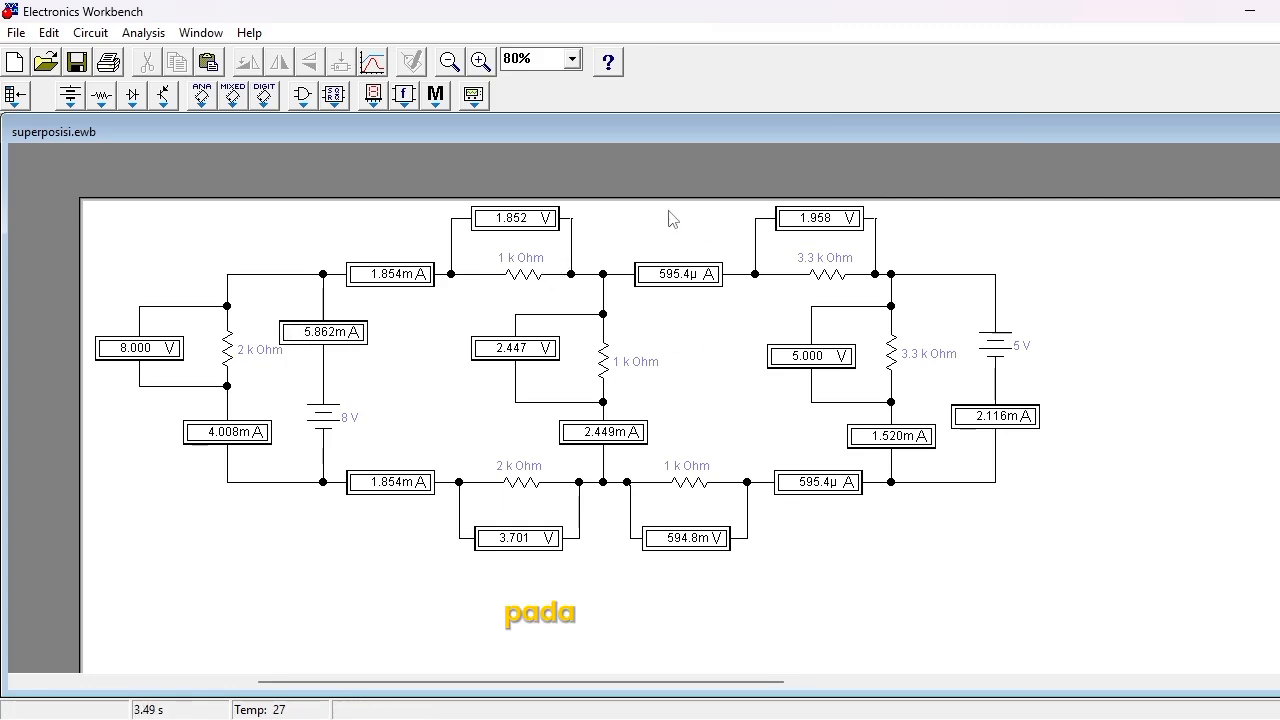
pyautogui.moveTo(388, 293); pyautogui.dragTo(354, 225)
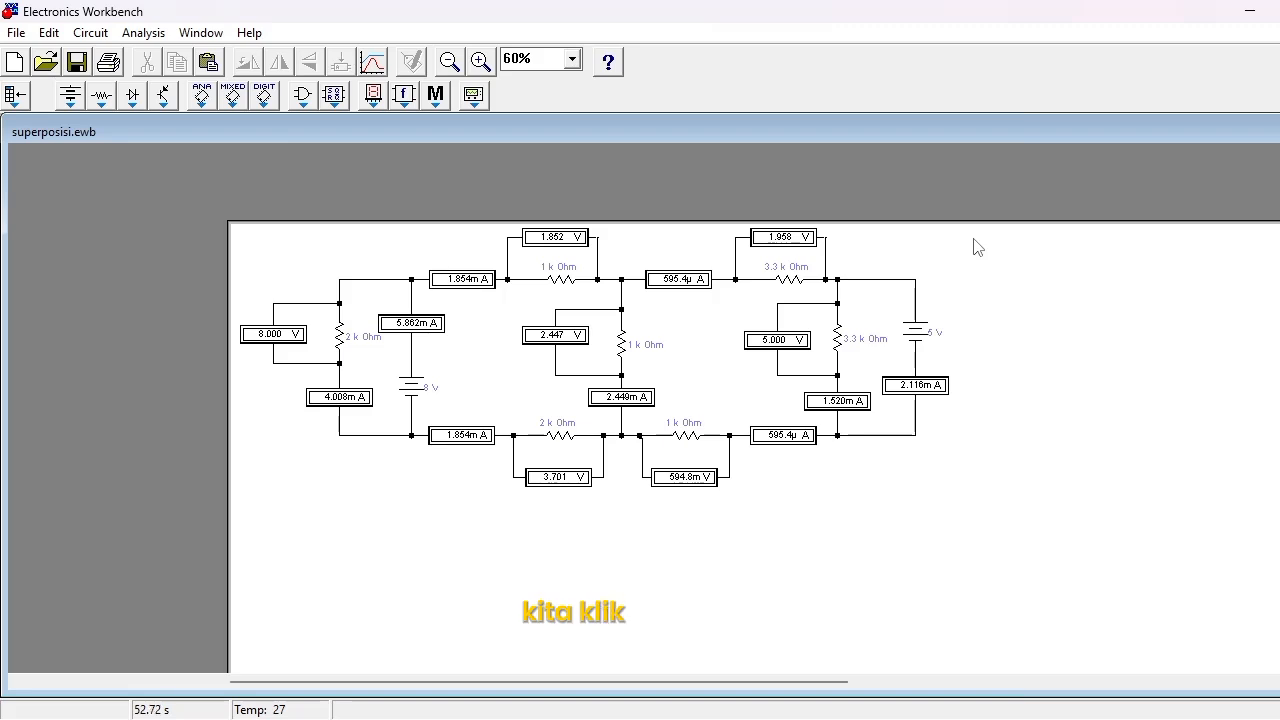
# Step: Copy the entire metered circuit and paste the duplicate directly below the original
pyautogui.moveTo(978, 248); pyautogui.dragTo(250, 511)
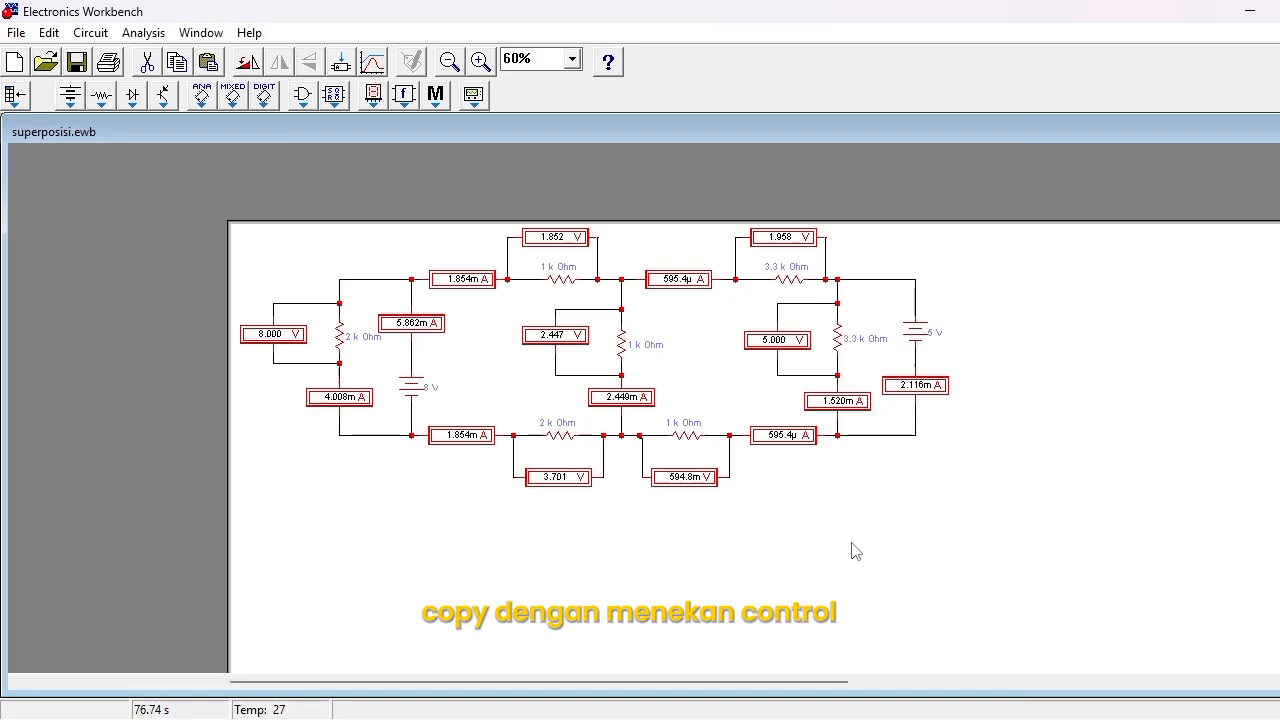
pyautogui.scroll(-2, 447, 300)
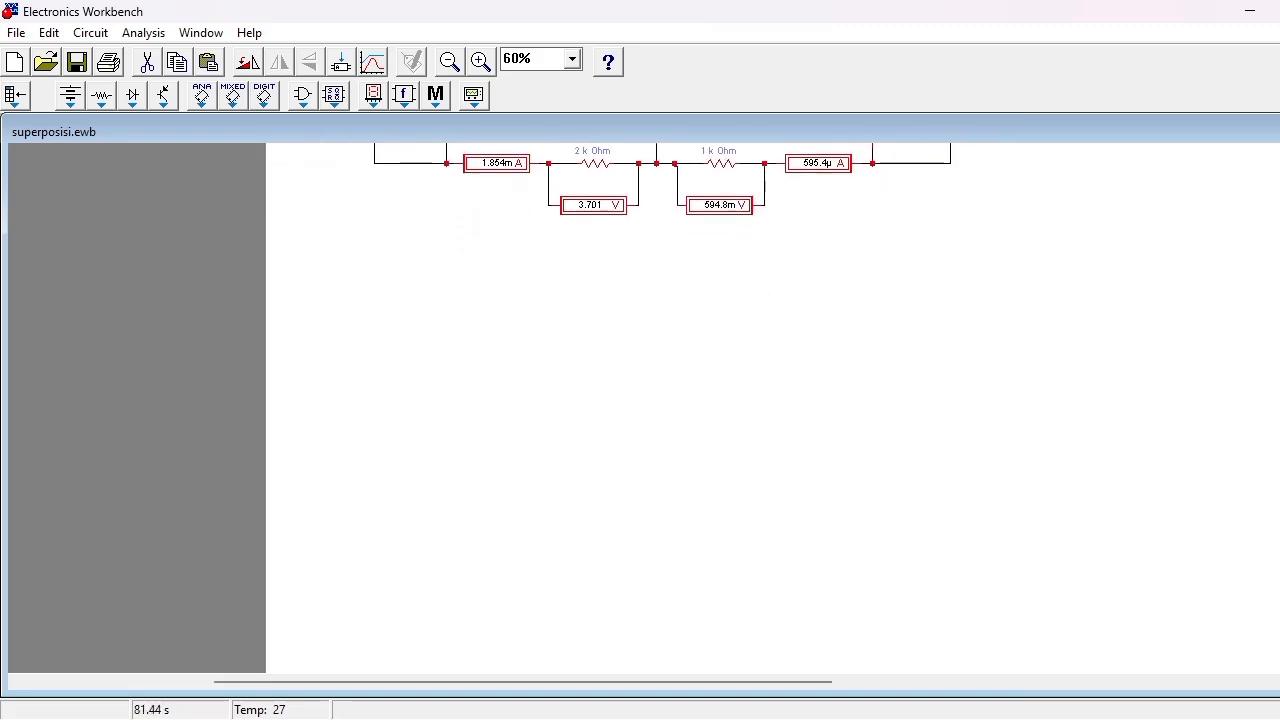
pyautogui.click(335, 267)
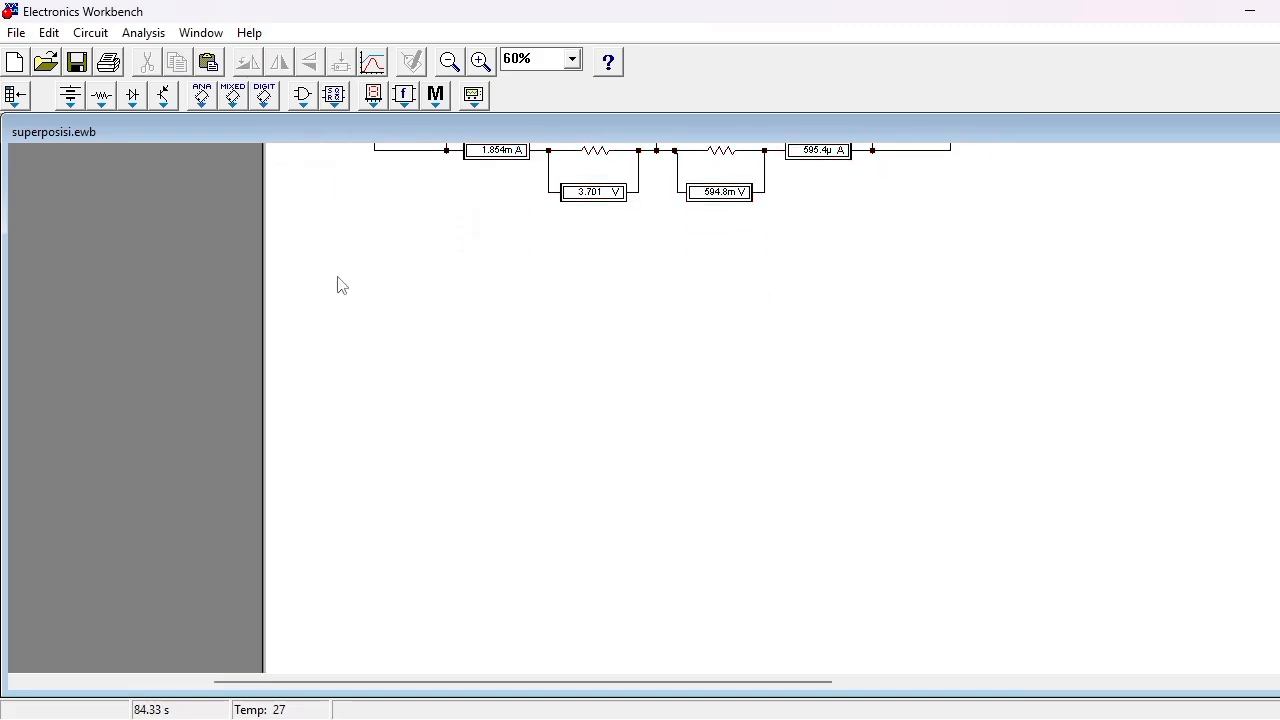
pyautogui.hotkey('ctrl', 'v')
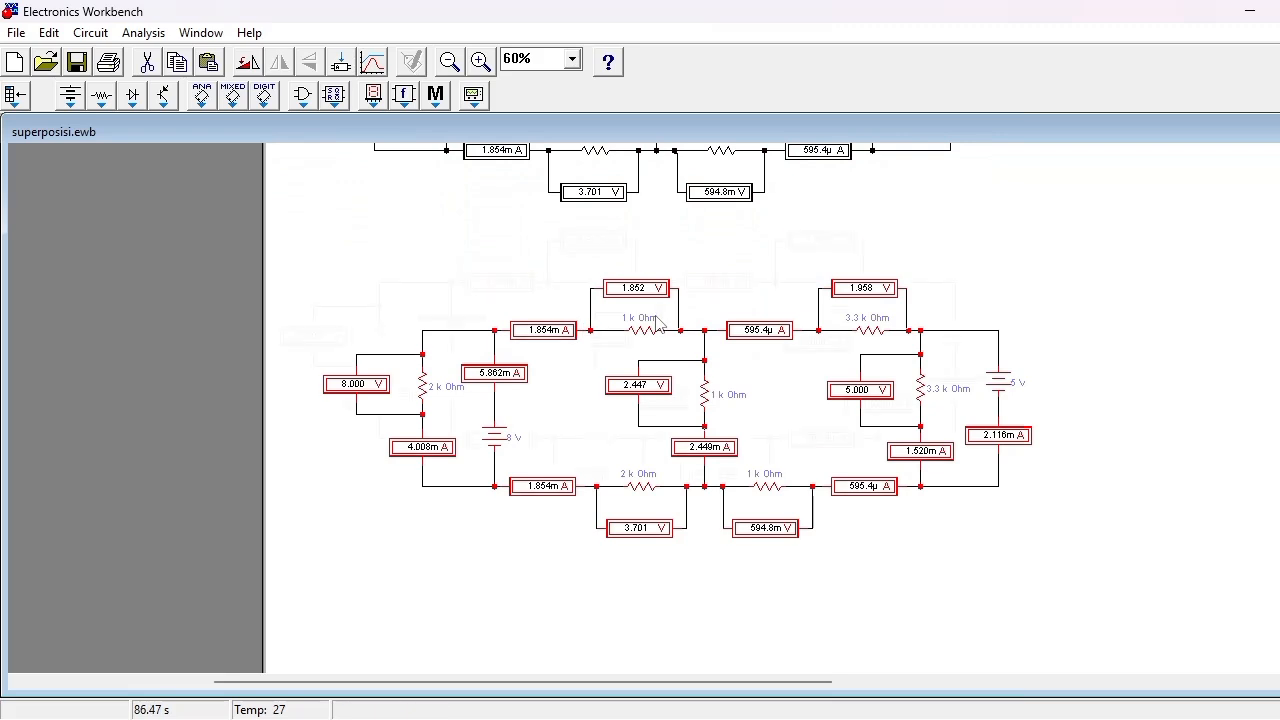
# Step: Paste a second duplicate of the metered circuit and position it beneath the first copy
pyautogui.scroll(-10, 461, 322)
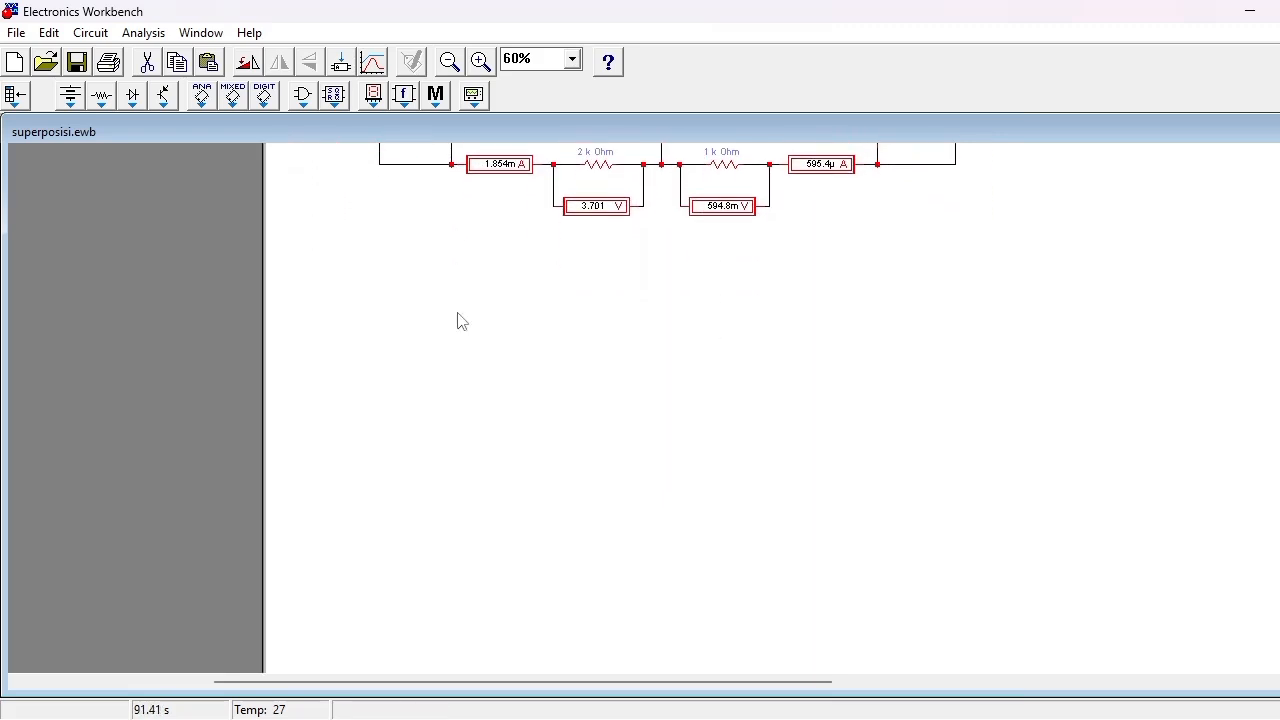
pyautogui.click(316, 290)
pyautogui.hotkey('ctrl', 'v')
pyautogui.moveTo(617, 310); pyautogui.dragTo(584, 280)
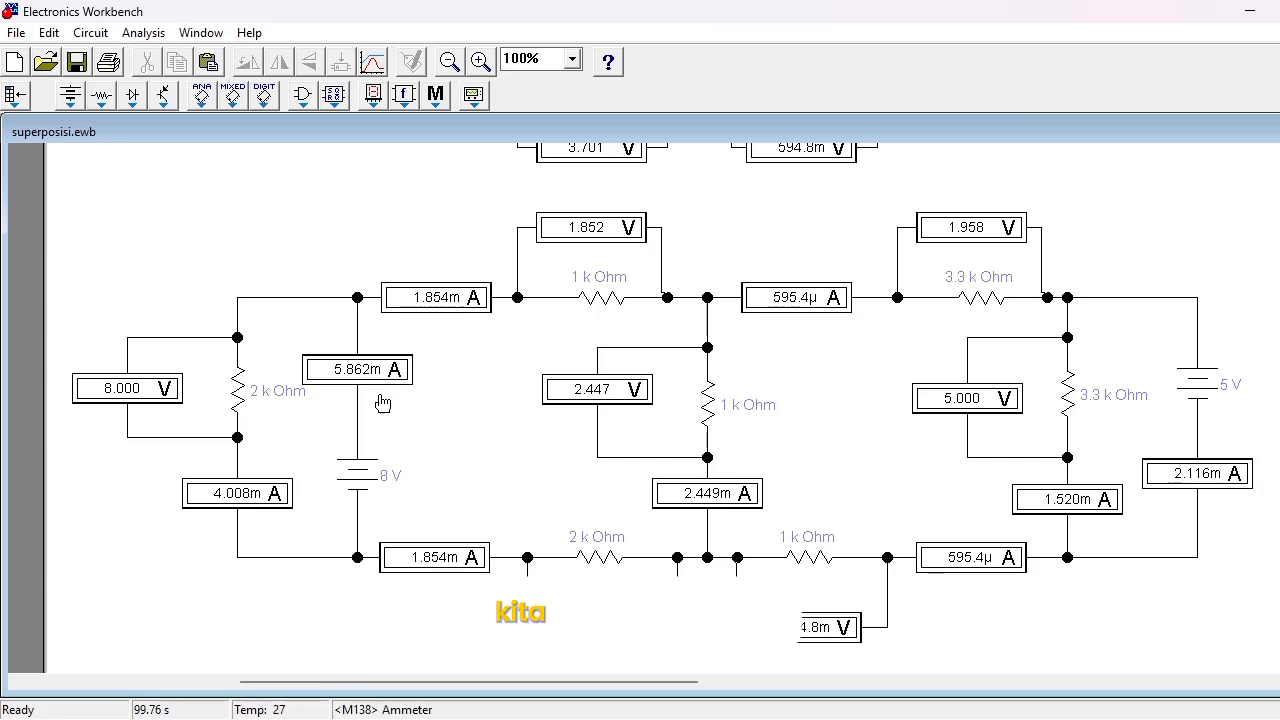
# Step: Delete the 5 V battery from the first duplicate circuit, keeping its 8 V source
pyautogui.click(351, 487)
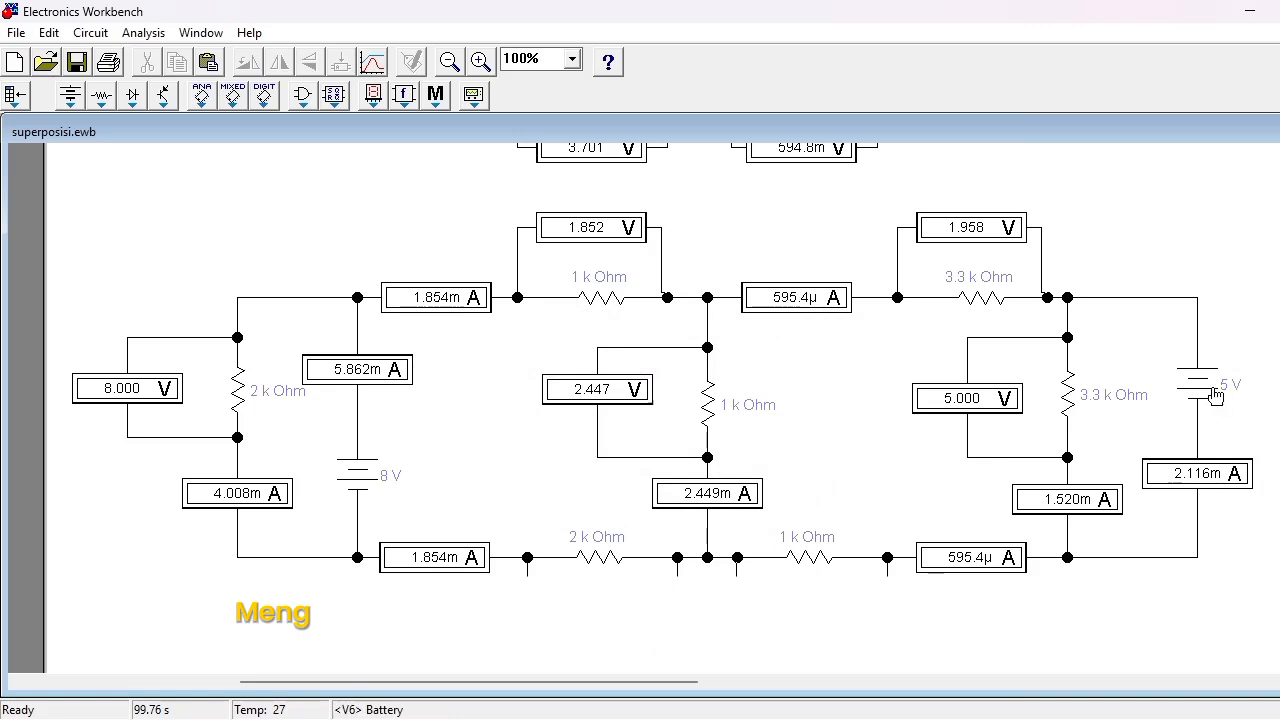
pyautogui.click(1190, 392)
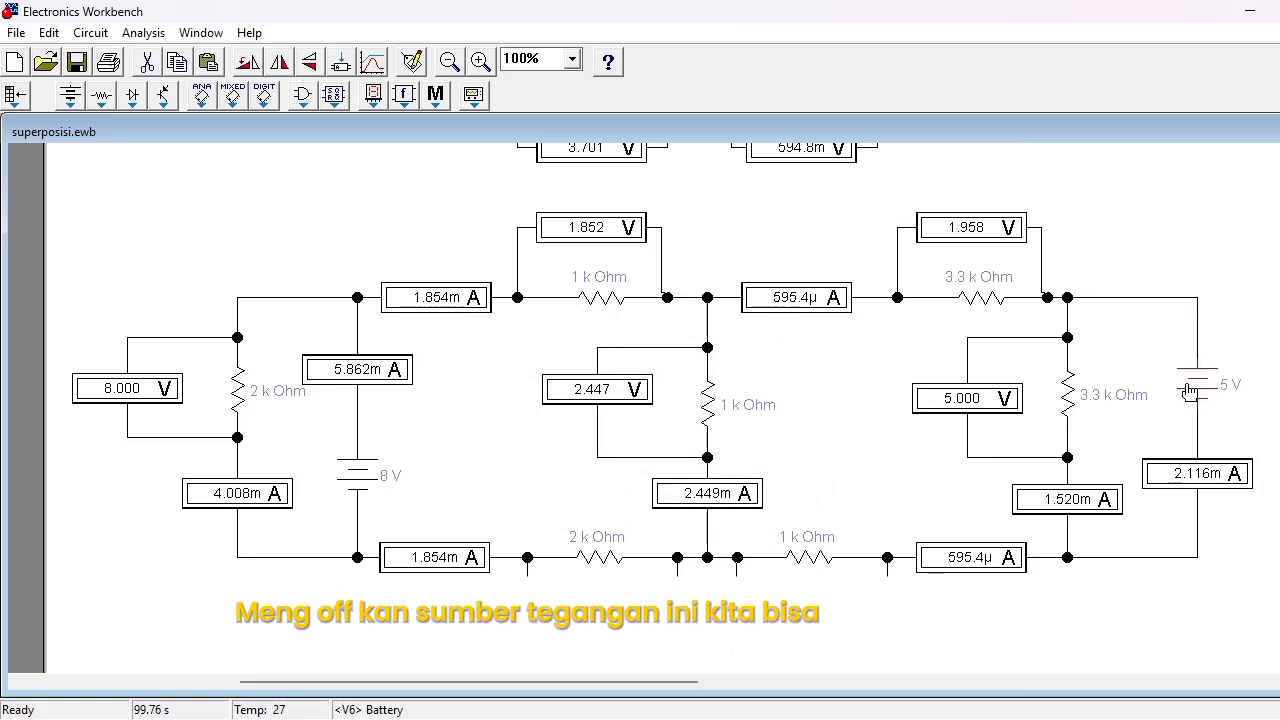
pyautogui.press('Delete')
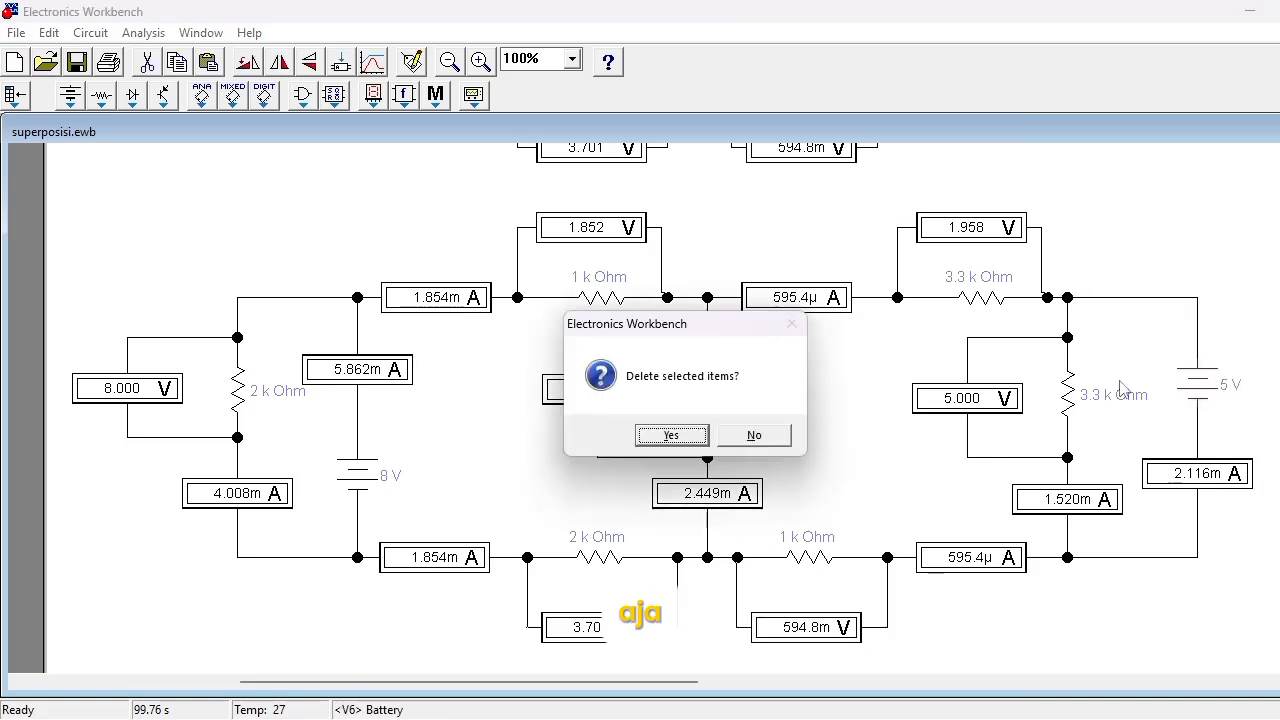
pyautogui.click(673, 437)
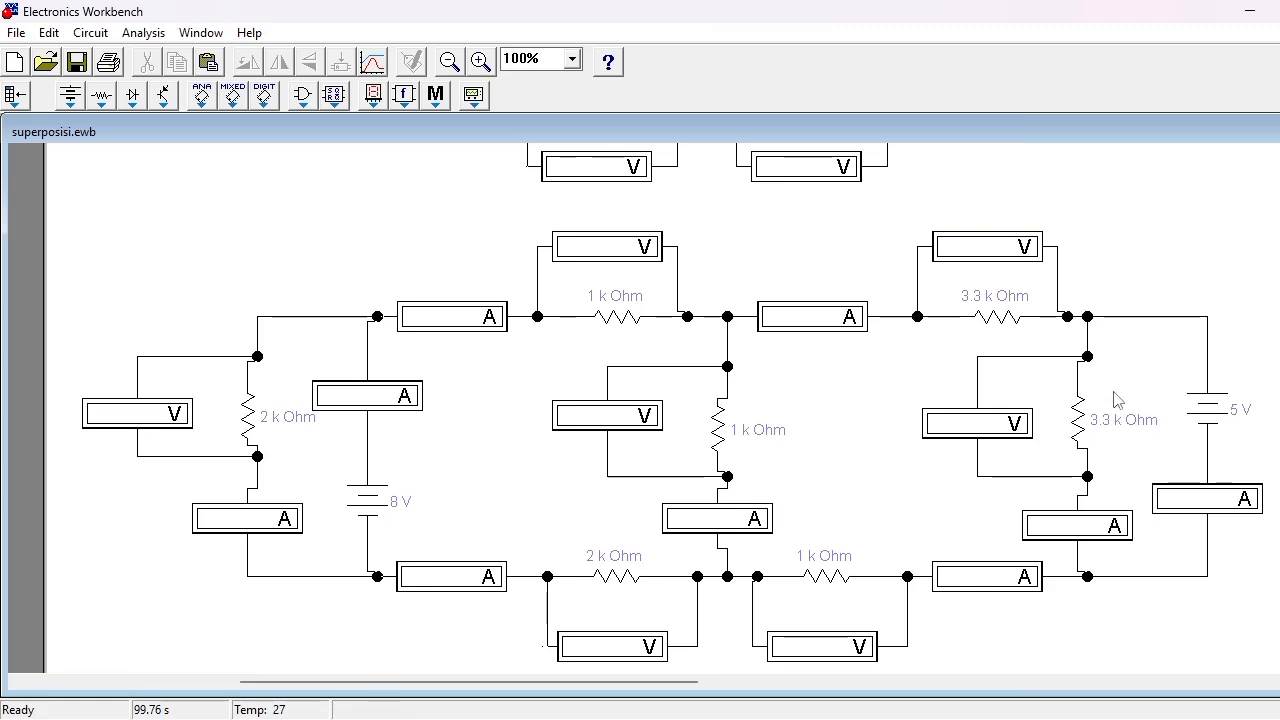
# Step: Delete the 8 V battery from the second duplicate circuit, keeping its 5 V source
pyautogui.click(1214, 424)
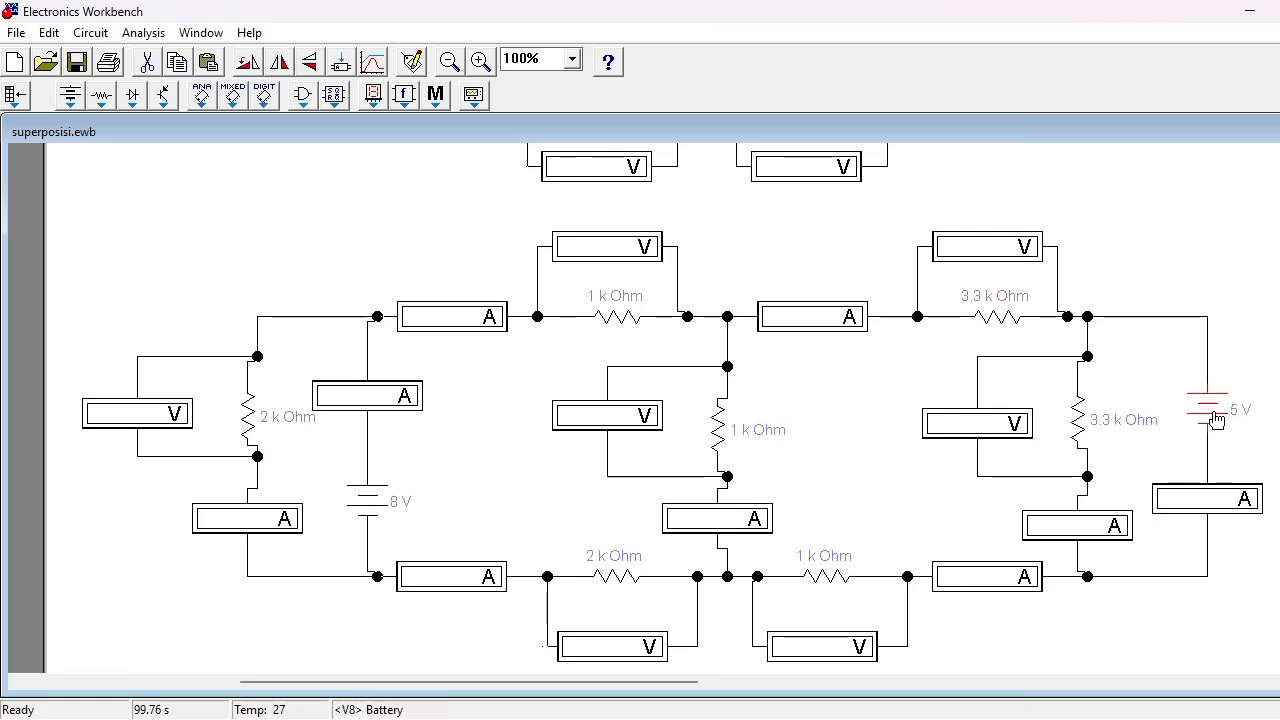
pyautogui.click(1262, 388)
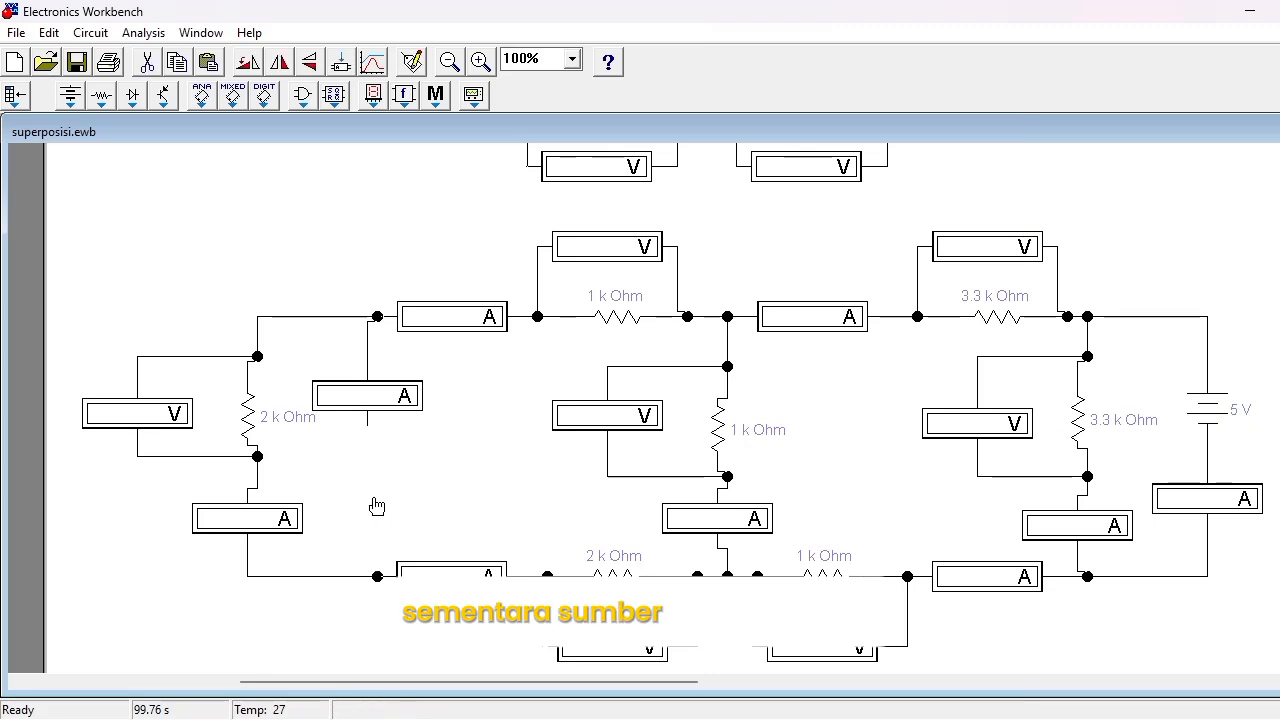
pyautogui.click(368, 500)
pyautogui.press('Delete')
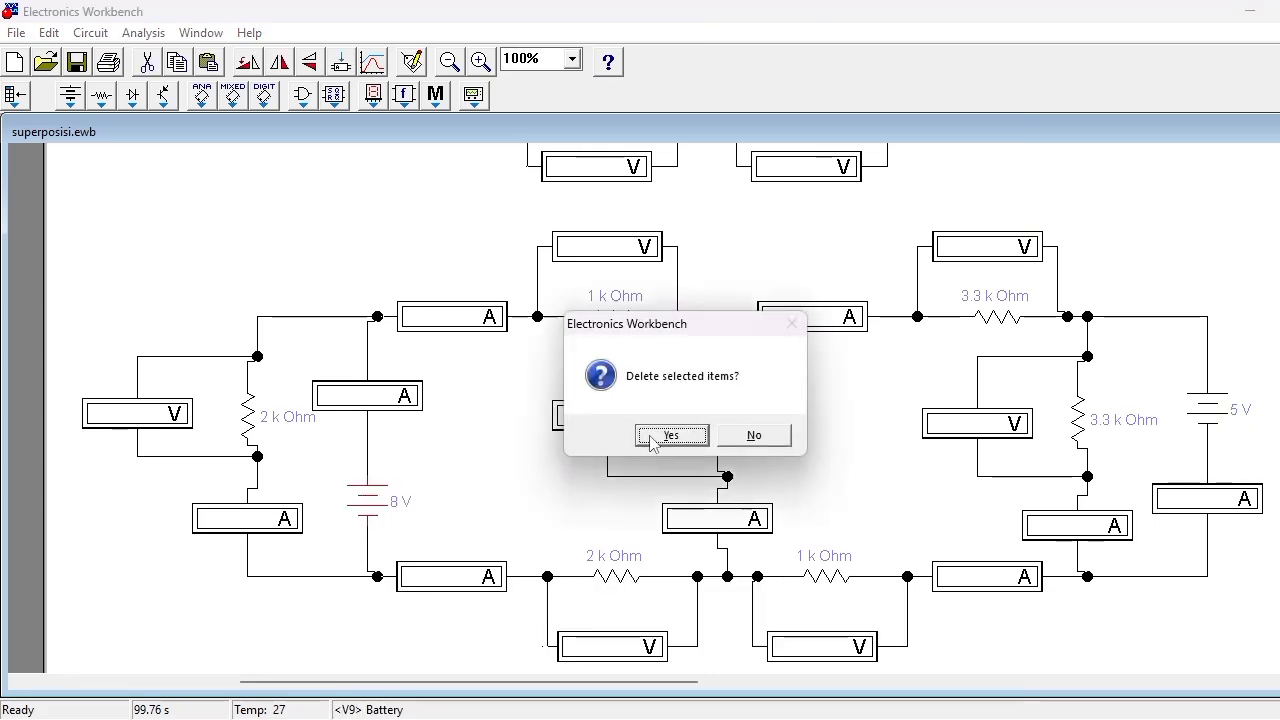
pyautogui.click(671, 436)
# Step: Run the simulation and examine the ammeter and voltmeter readings in the original and both single-source circuits
pyautogui.hotkey('ctrl', 'g')
pyautogui.scroll(15, 653, 408)
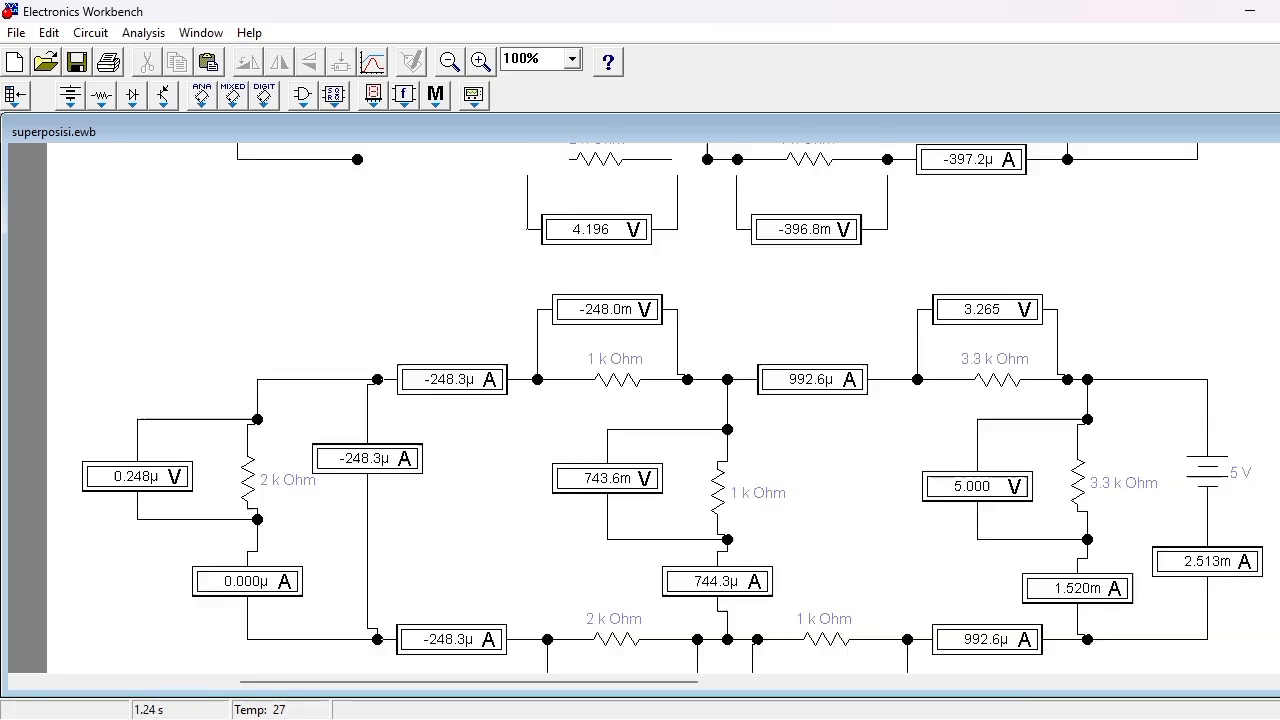
pyautogui.scroll(3, 653, 408)
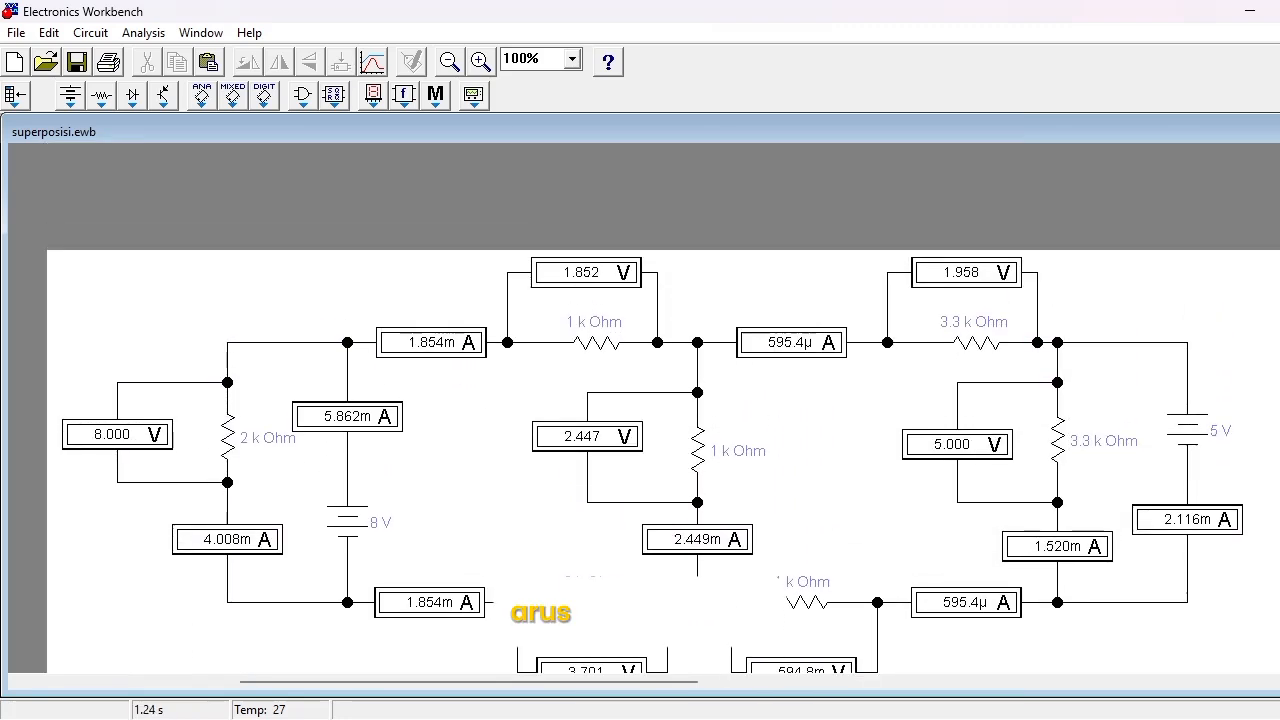
pyautogui.scroll(-7, 653, 408)
pyautogui.scroll(-10, 653, 408)
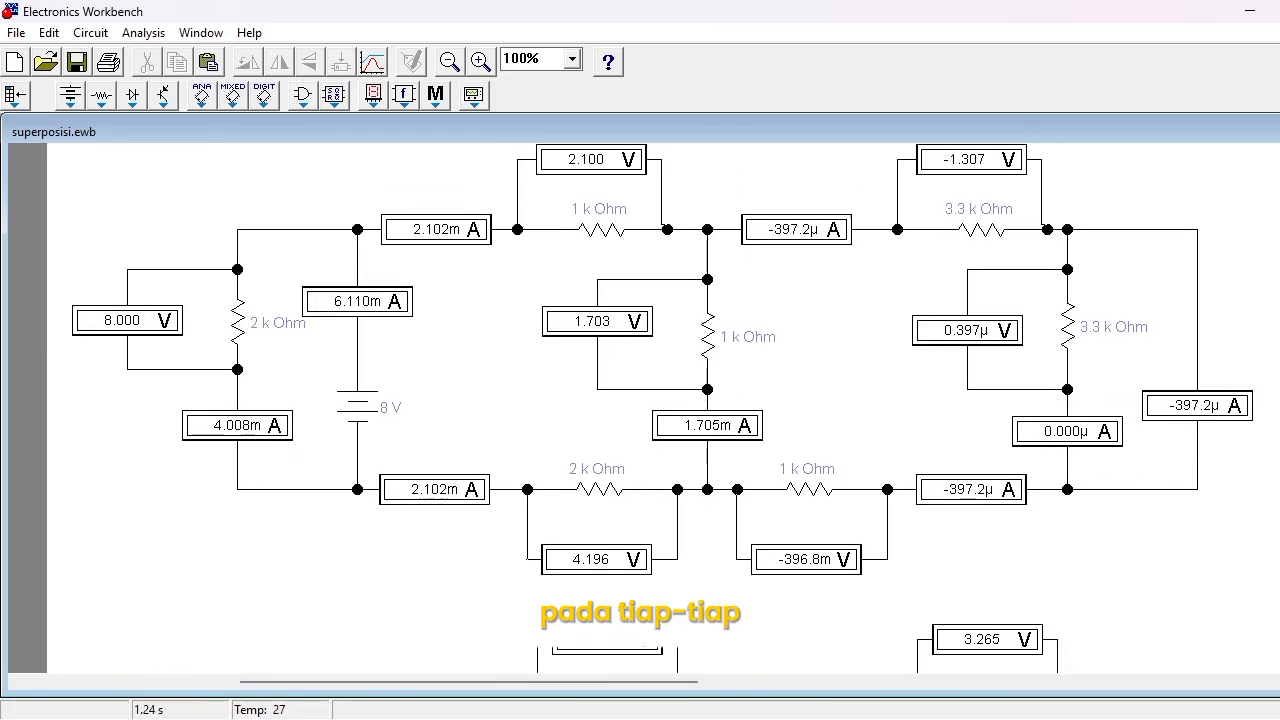
pyautogui.scroll(10, 653, 408)
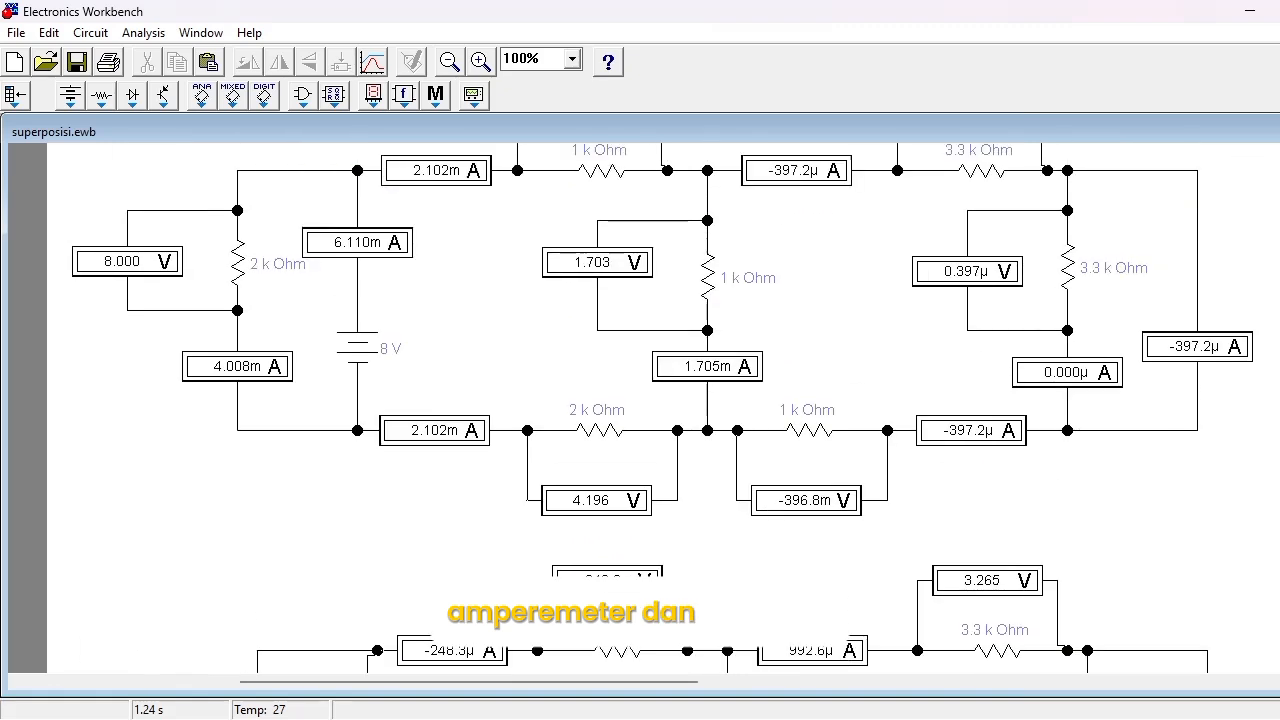
pyautogui.scroll(-3, 653, 408)
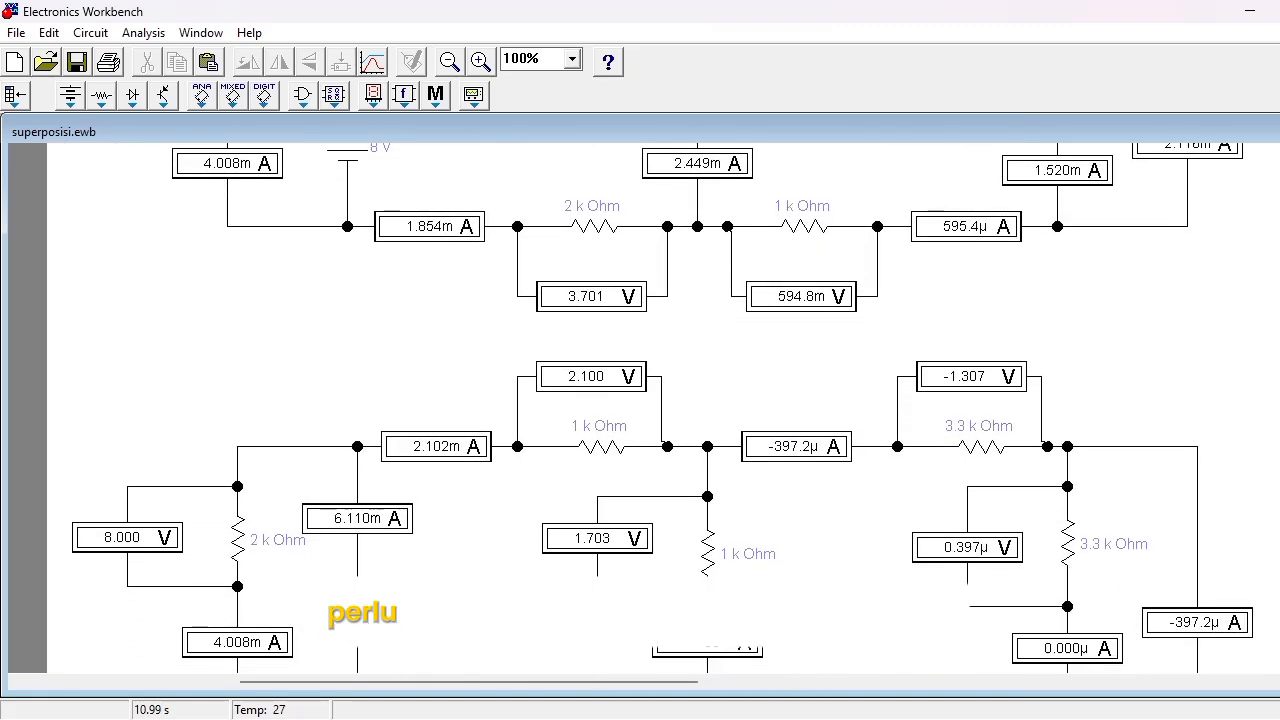
pyautogui.scroll(-12, 653, 408)
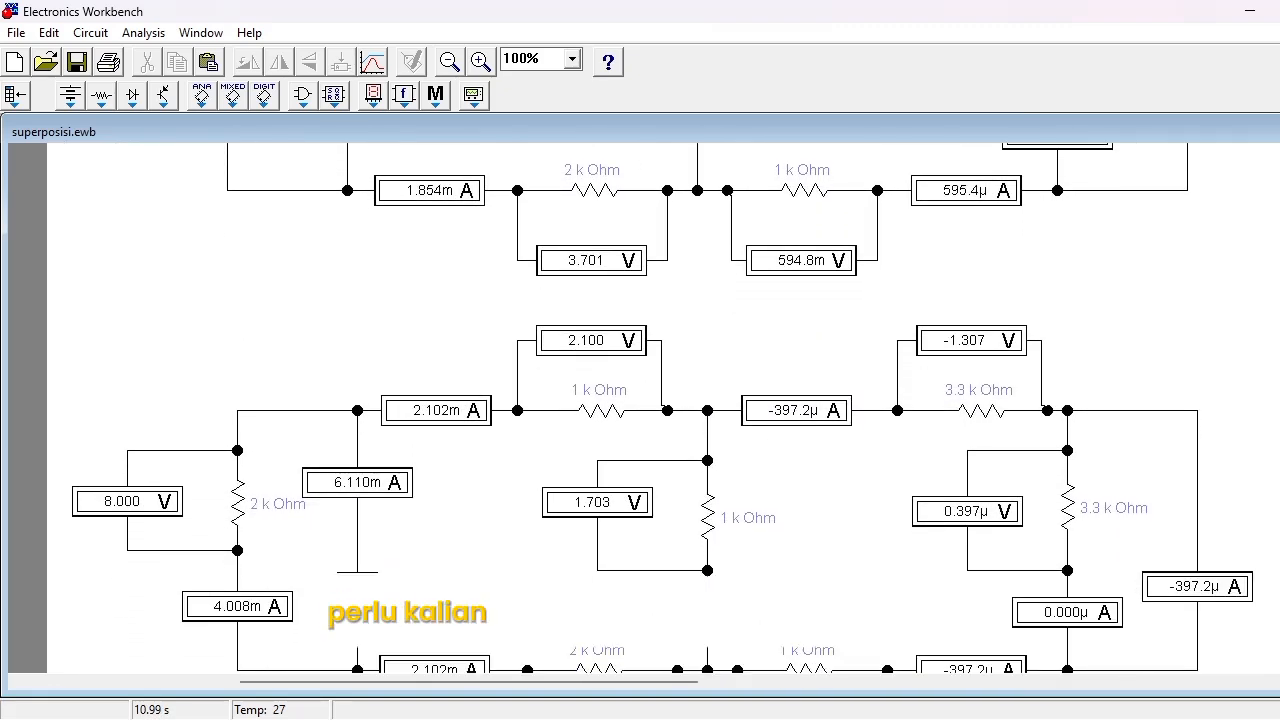
pyautogui.scroll(-1, 653, 408)
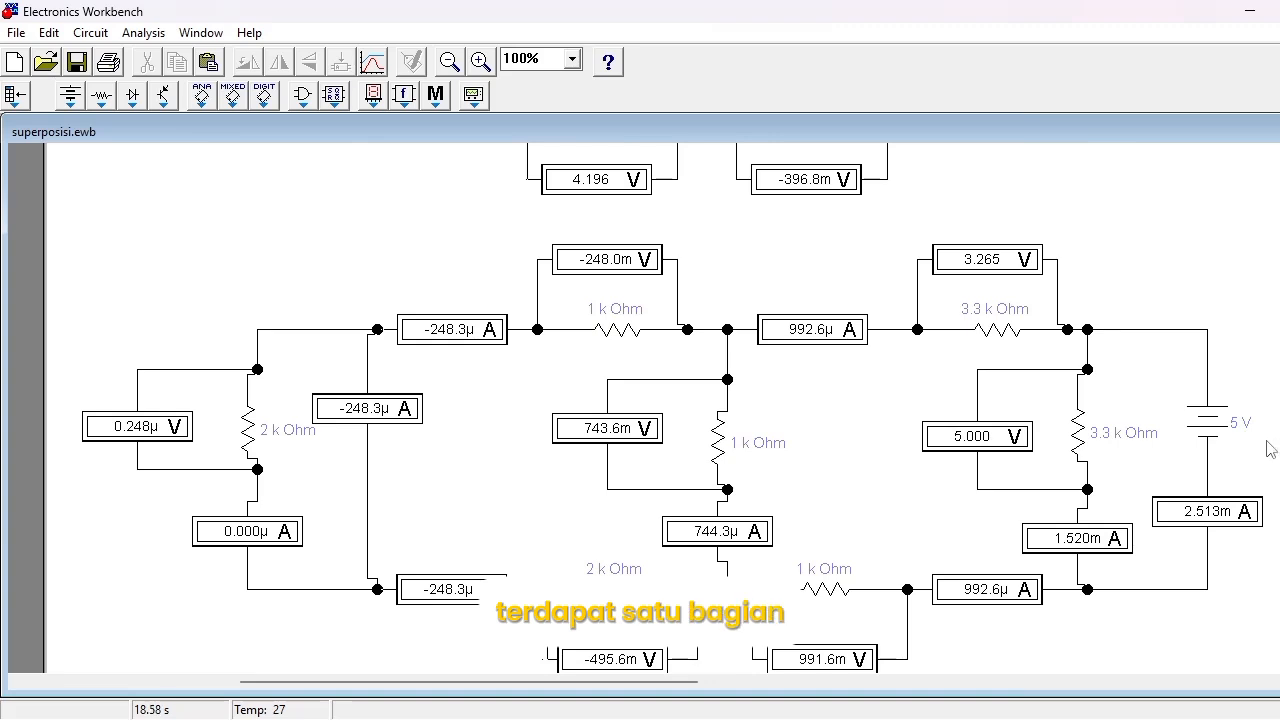
# Step: Examine the current direction at the upper middle ammeter in the circuit powered only by the 5 V battery
pyautogui.moveTo(738, 282); pyautogui.dragTo(768, 364)
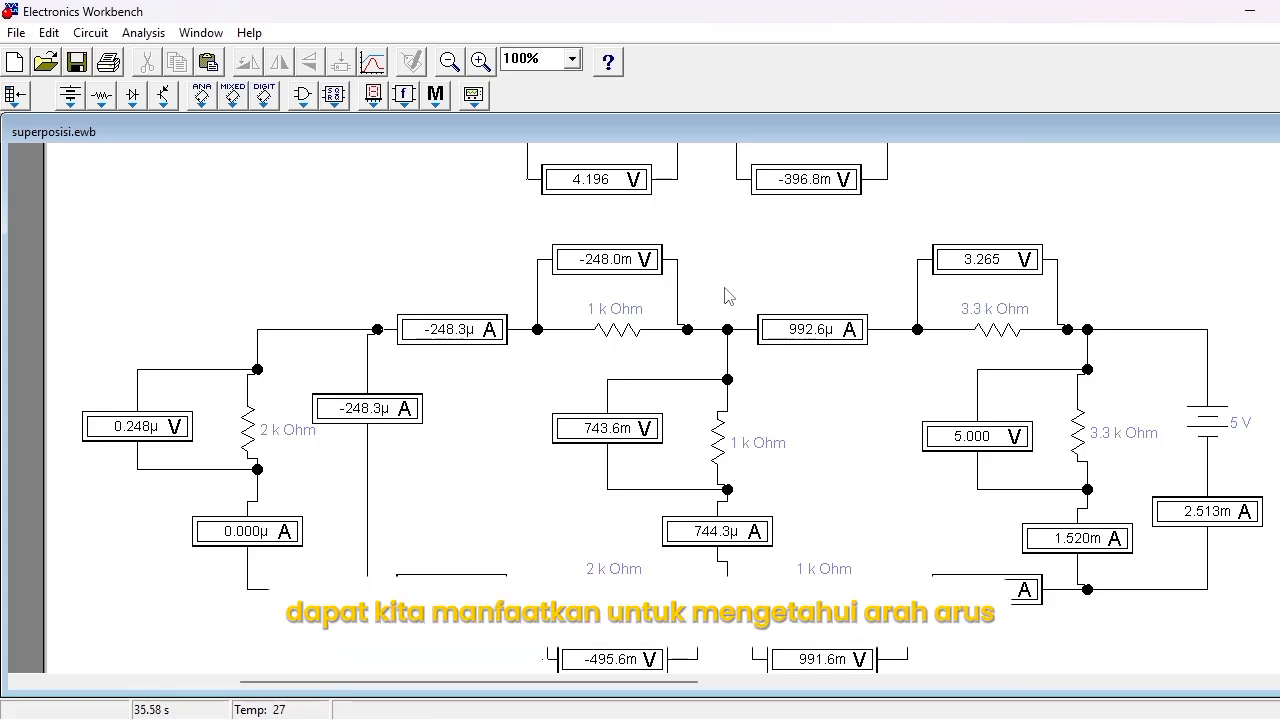
pyautogui.moveTo(776, 258); pyautogui.dragTo(755, 368)
pyautogui.moveTo(753, 298); pyautogui.dragTo(760, 300)
pyautogui.click(803, 333)
pyautogui.click(791, 291)
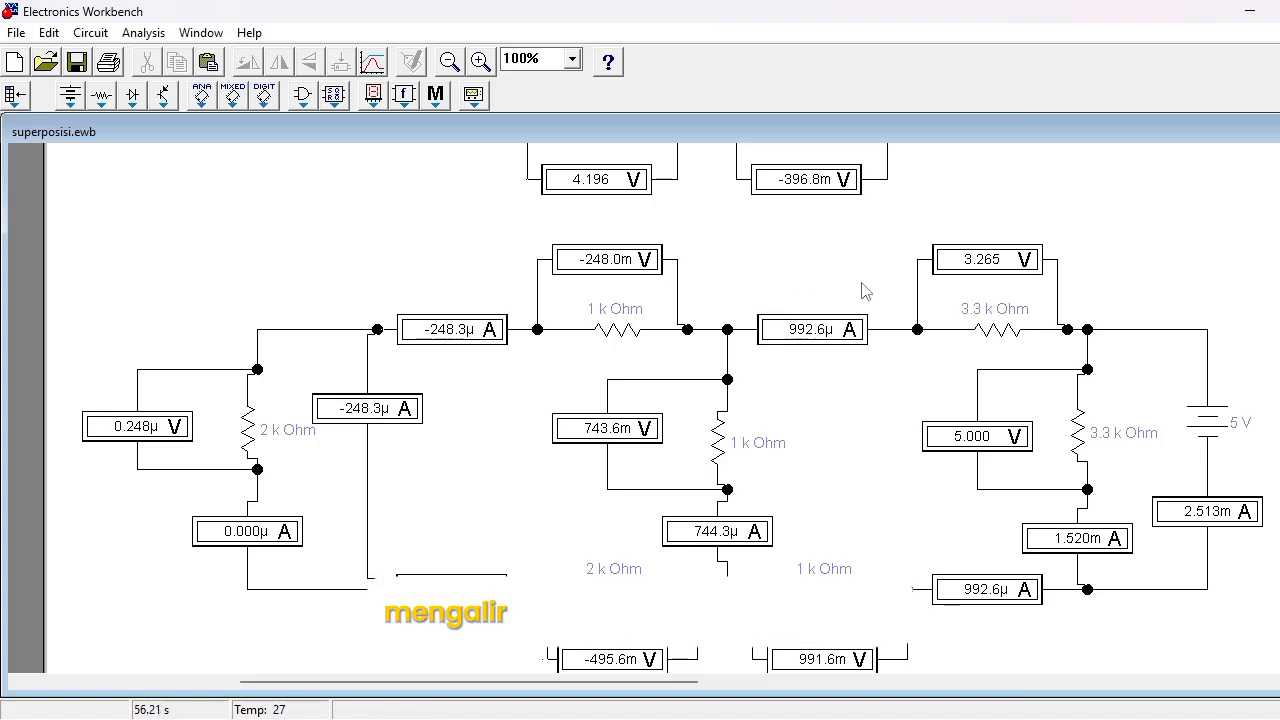
pyautogui.click(870, 341)
pyautogui.click(938, 353)
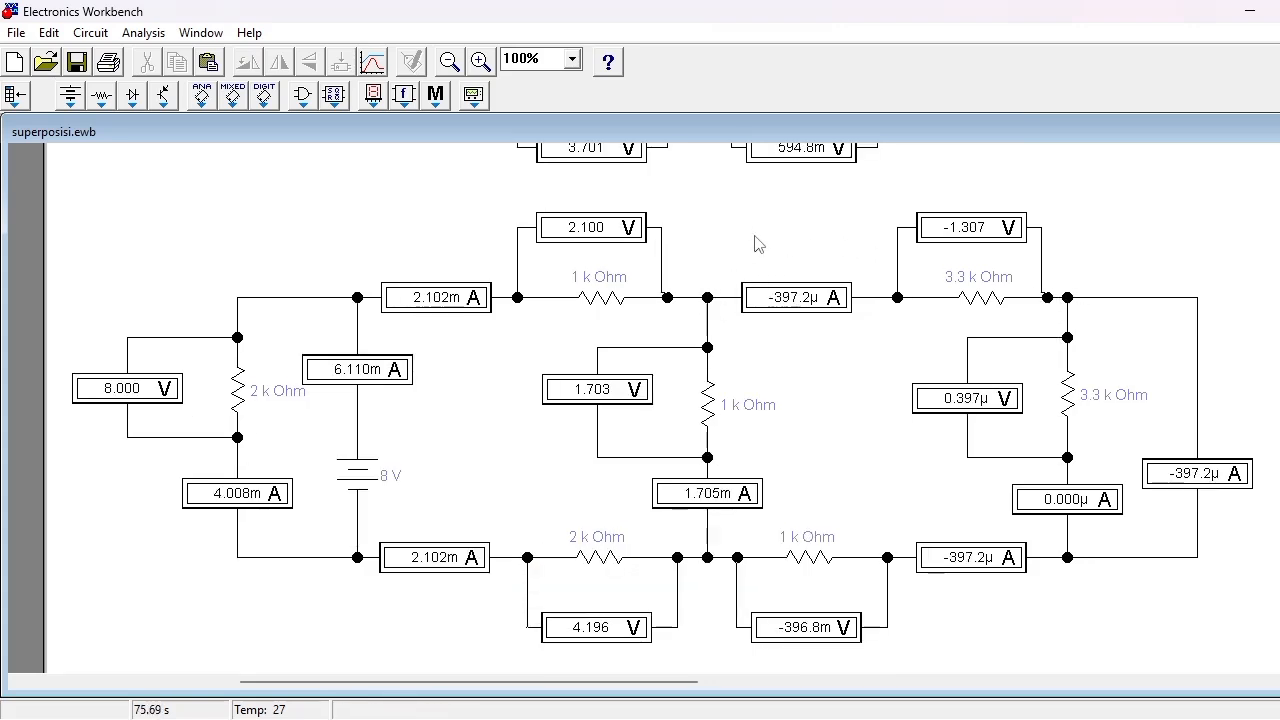
# Step: Examine the sign and current direction of the upper middle ammeter in the circuit powered only by the 8 V battery
pyautogui.moveTo(754, 236); pyautogui.dragTo(902, 372)
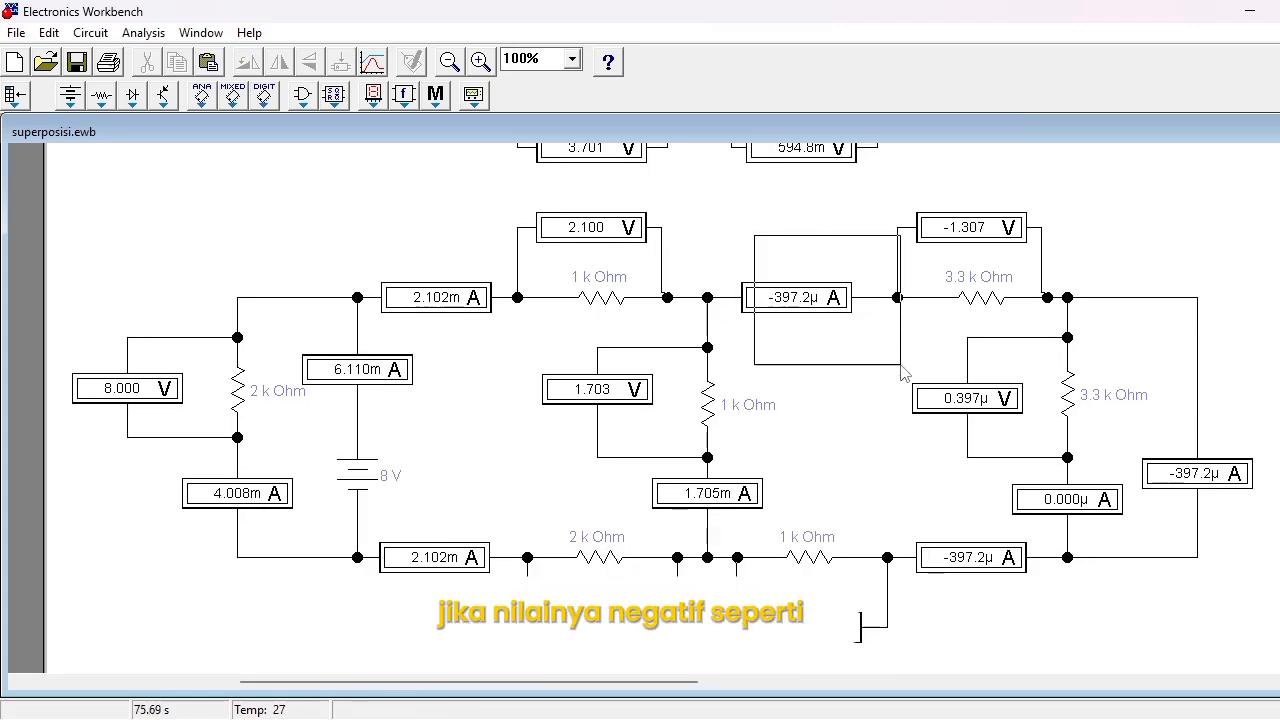
pyautogui.moveTo(818, 353); pyautogui.dragTo(818, 353)
pyautogui.click(806, 215)
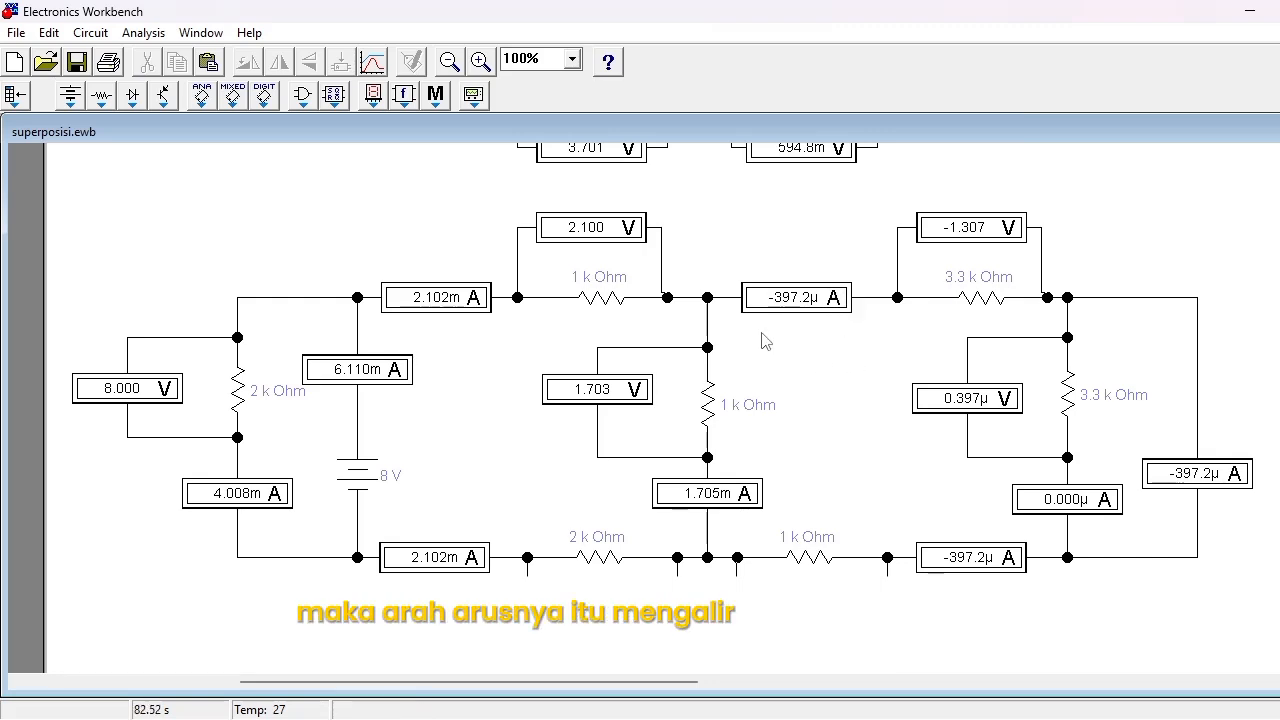
pyautogui.click(747, 297)
pyautogui.click(741, 259)
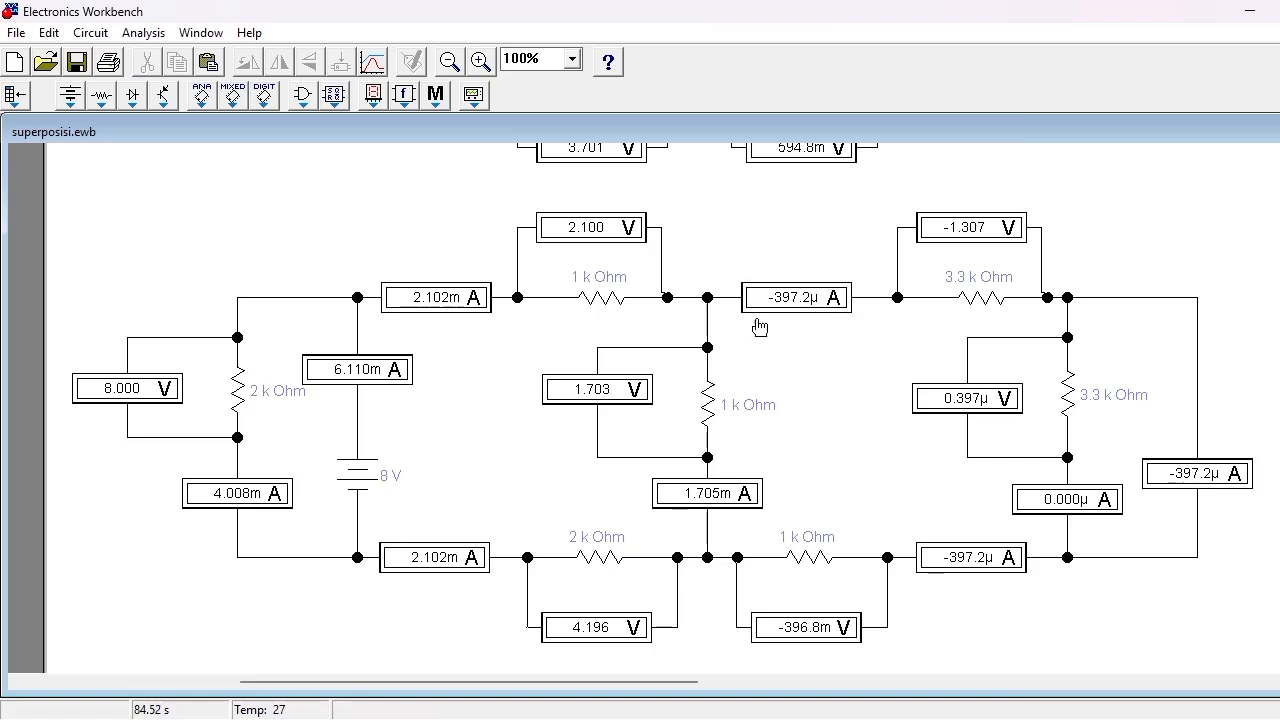
pyautogui.click(857, 300)
pyautogui.click(837, 224)
pyautogui.click(980, 296)
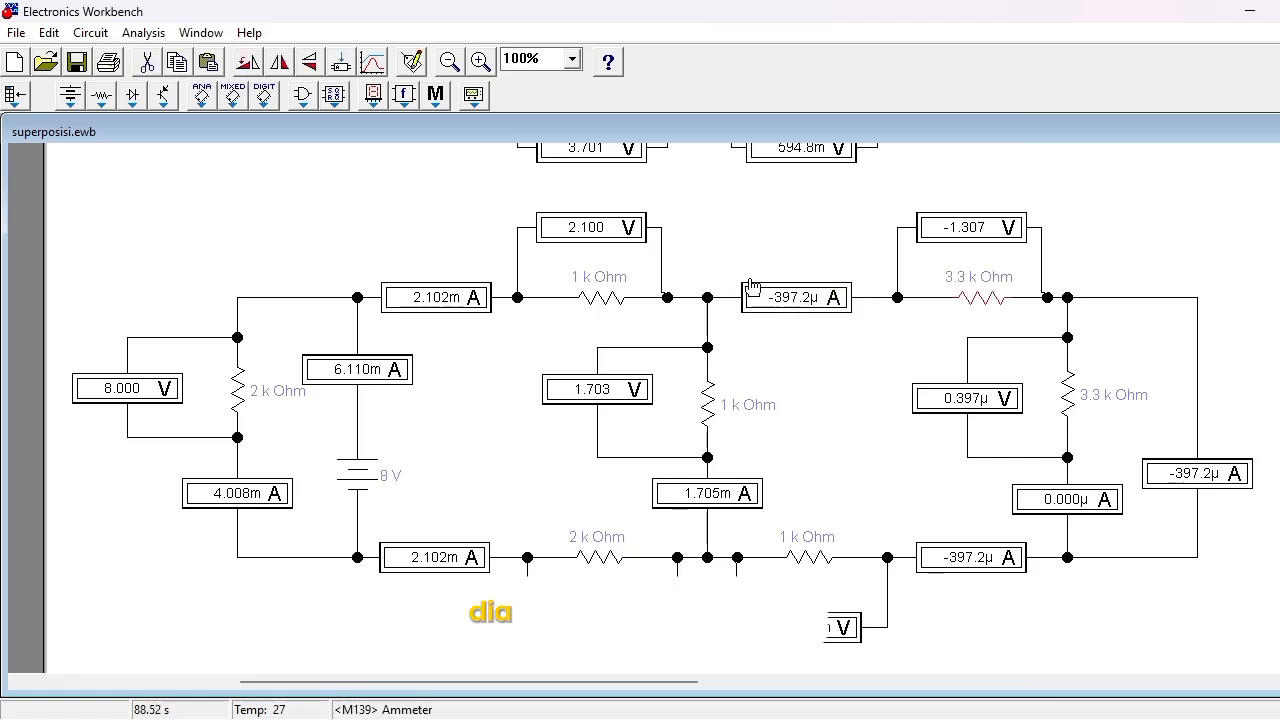
pyautogui.click(771, 236)
pyautogui.click(708, 298)
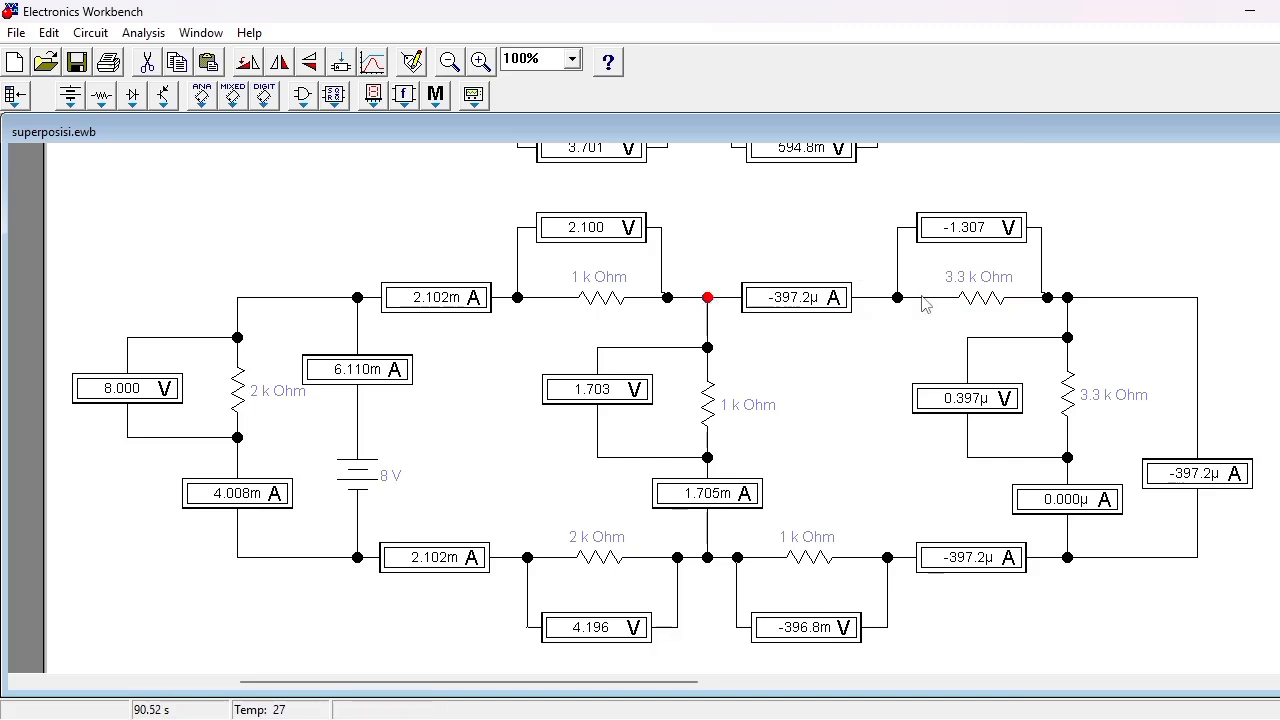
pyautogui.click(1088, 265)
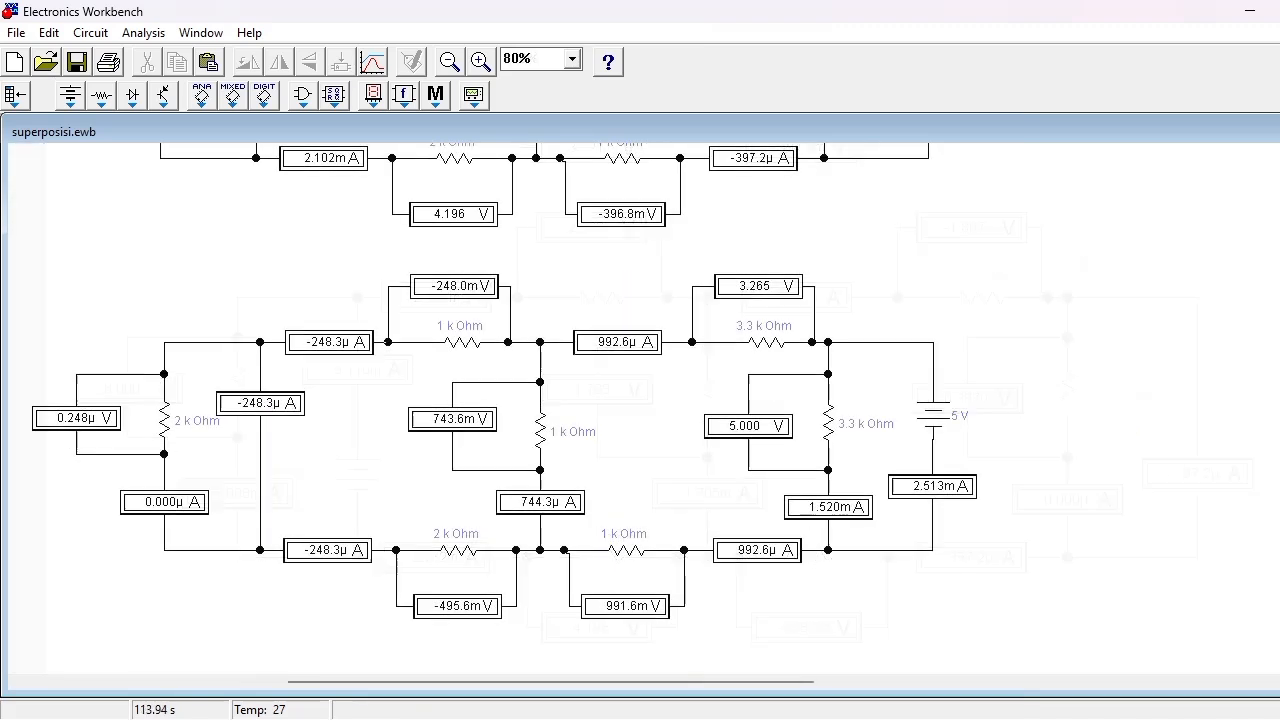
# Step: Compare corresponding meter readings in the two single-source circuits with those in the original two-source circuit
pyautogui.scroll(1, 689, 420)
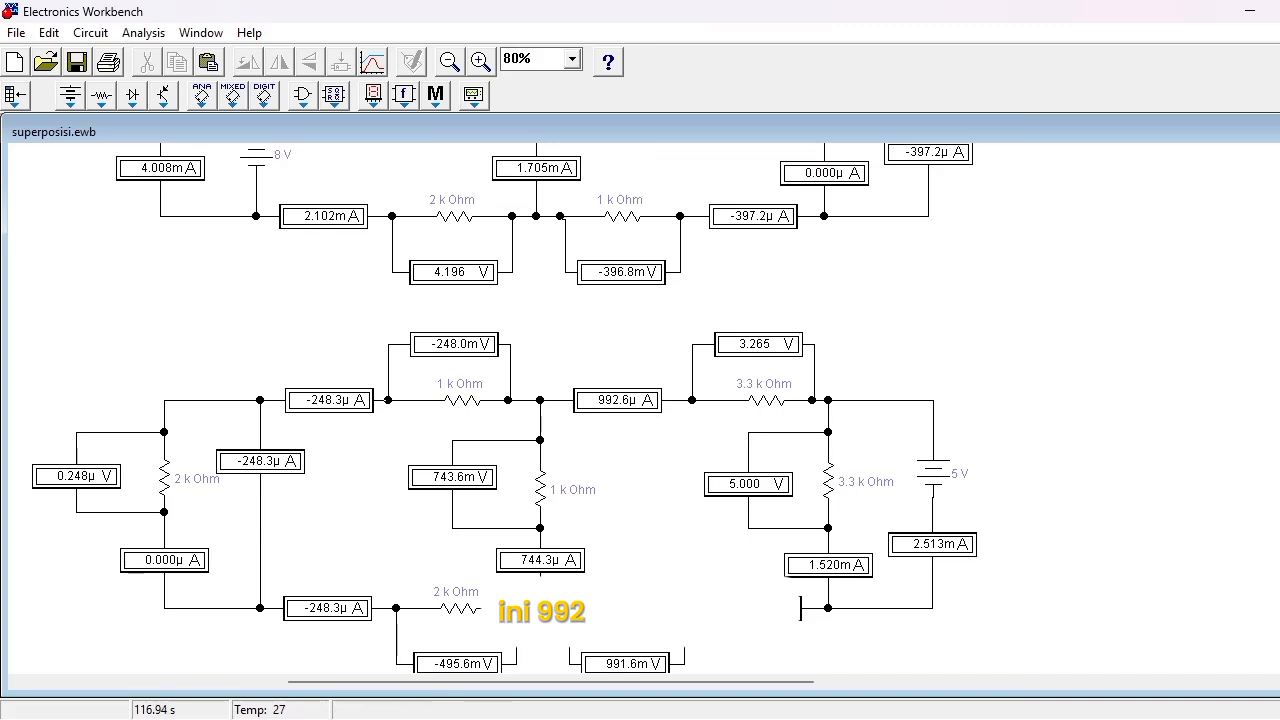
pyautogui.scroll(5, 567, 302)
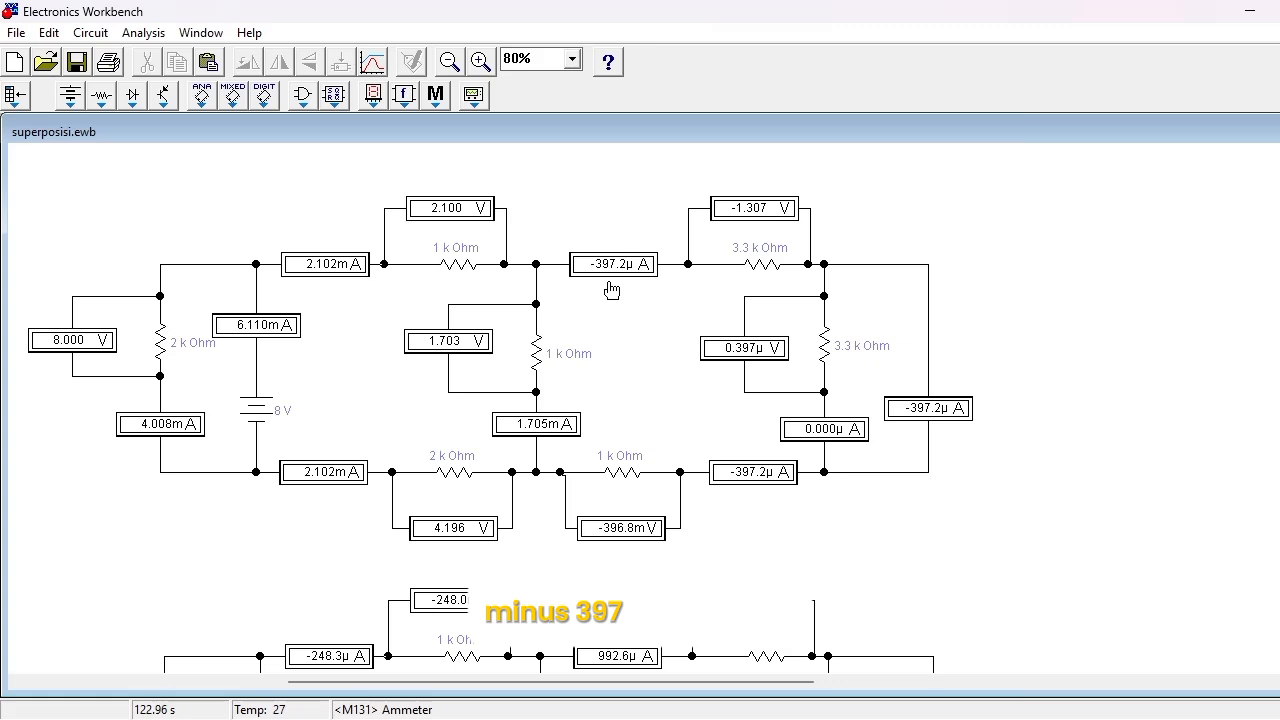
pyautogui.scroll(-1, 611, 290)
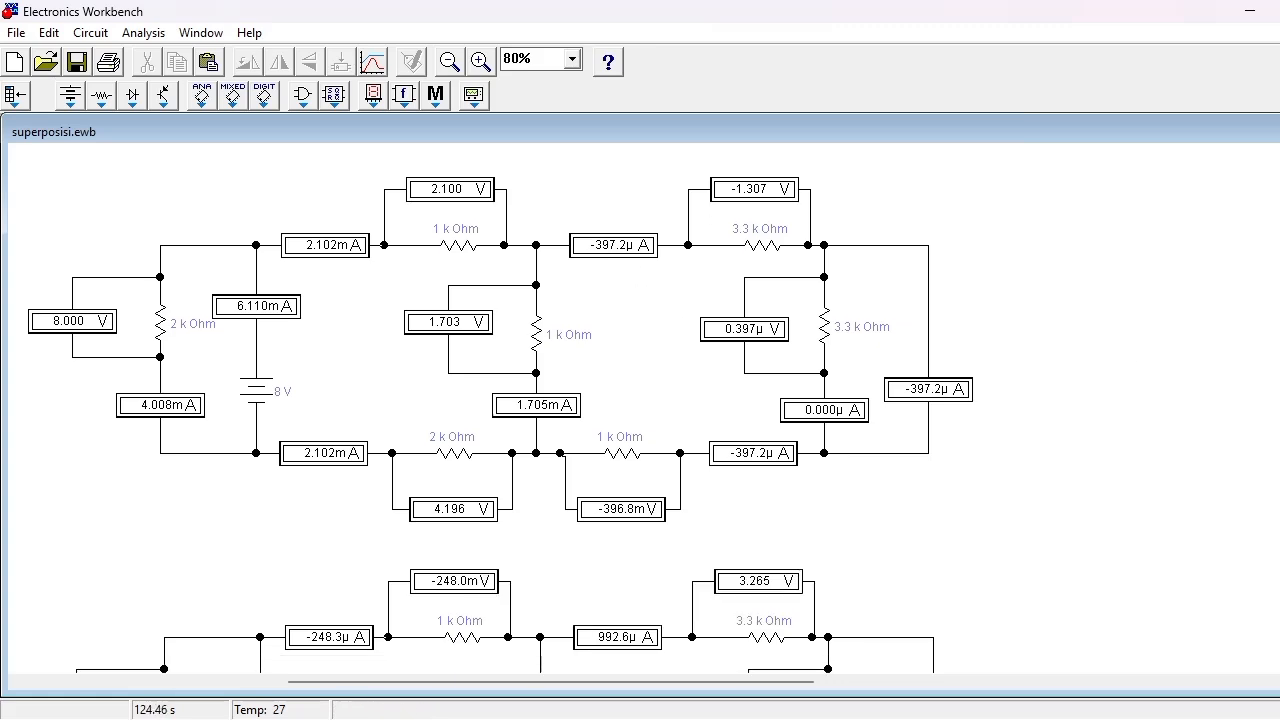
pyautogui.scroll(10, 567, 326)
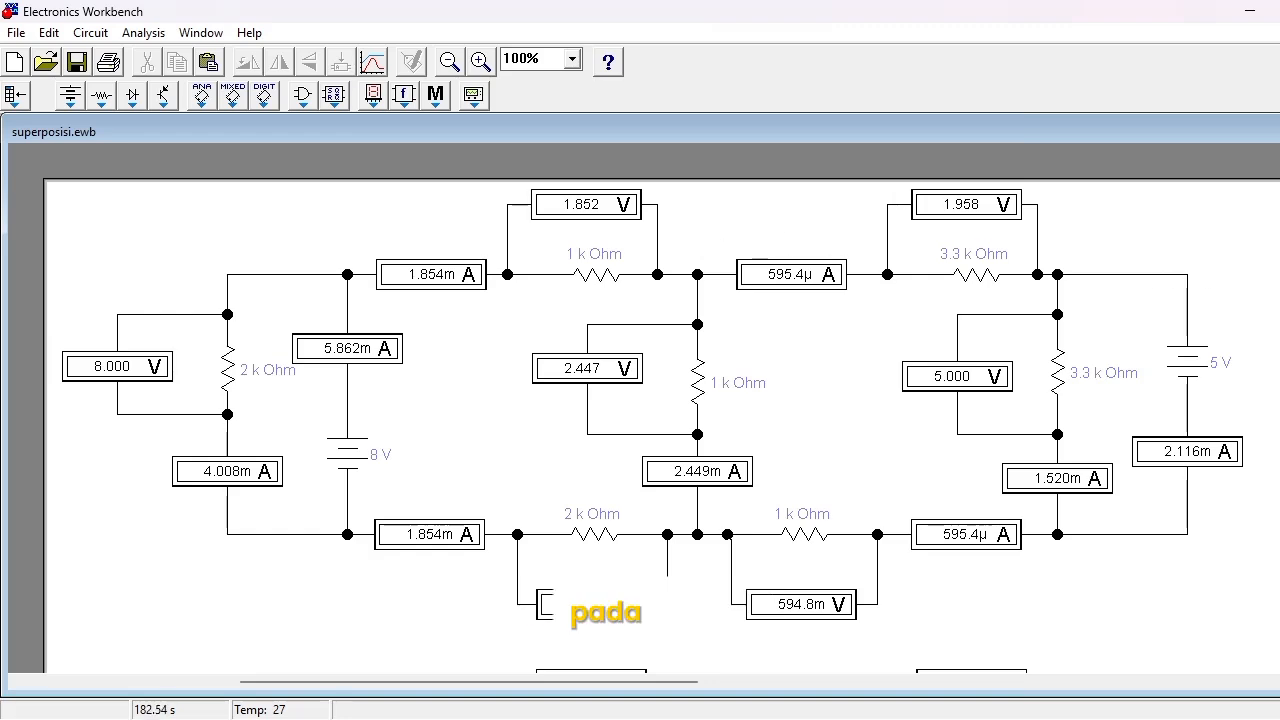
pyautogui.scroll(-5, 660, 410)
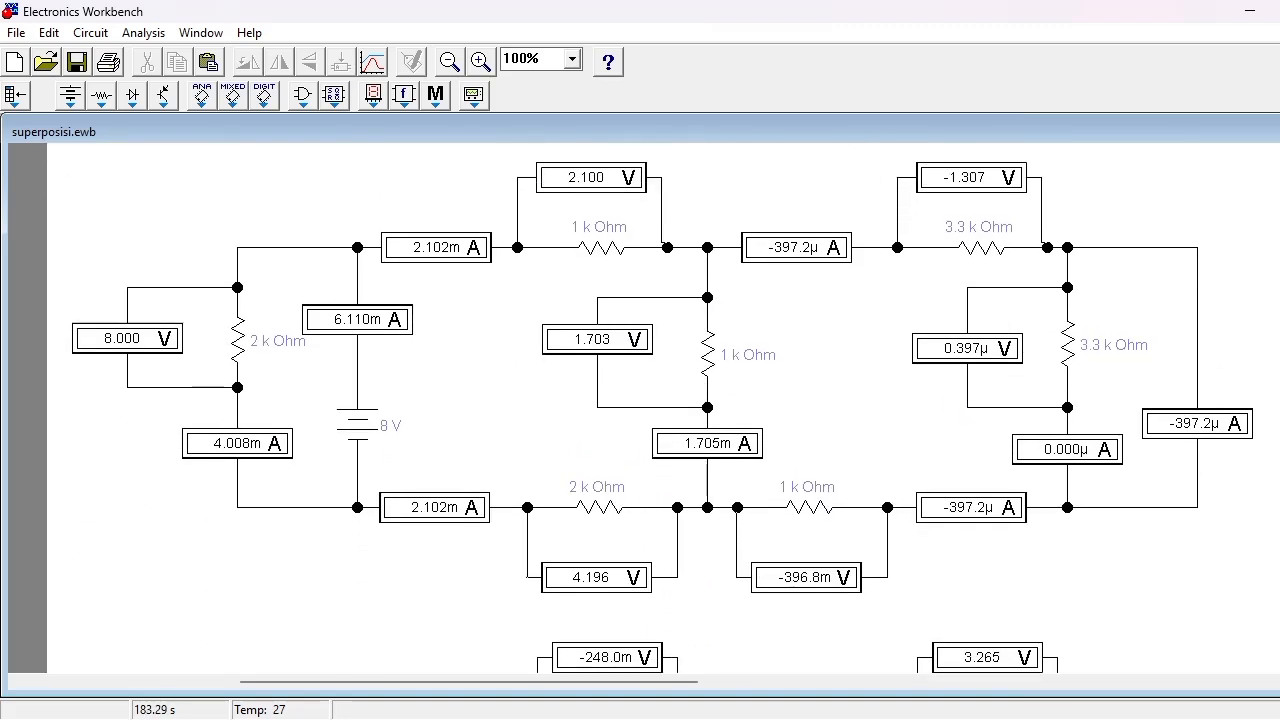
pyautogui.scroll(-3, 698, 336)
pyautogui.scroll(2, 698, 336)
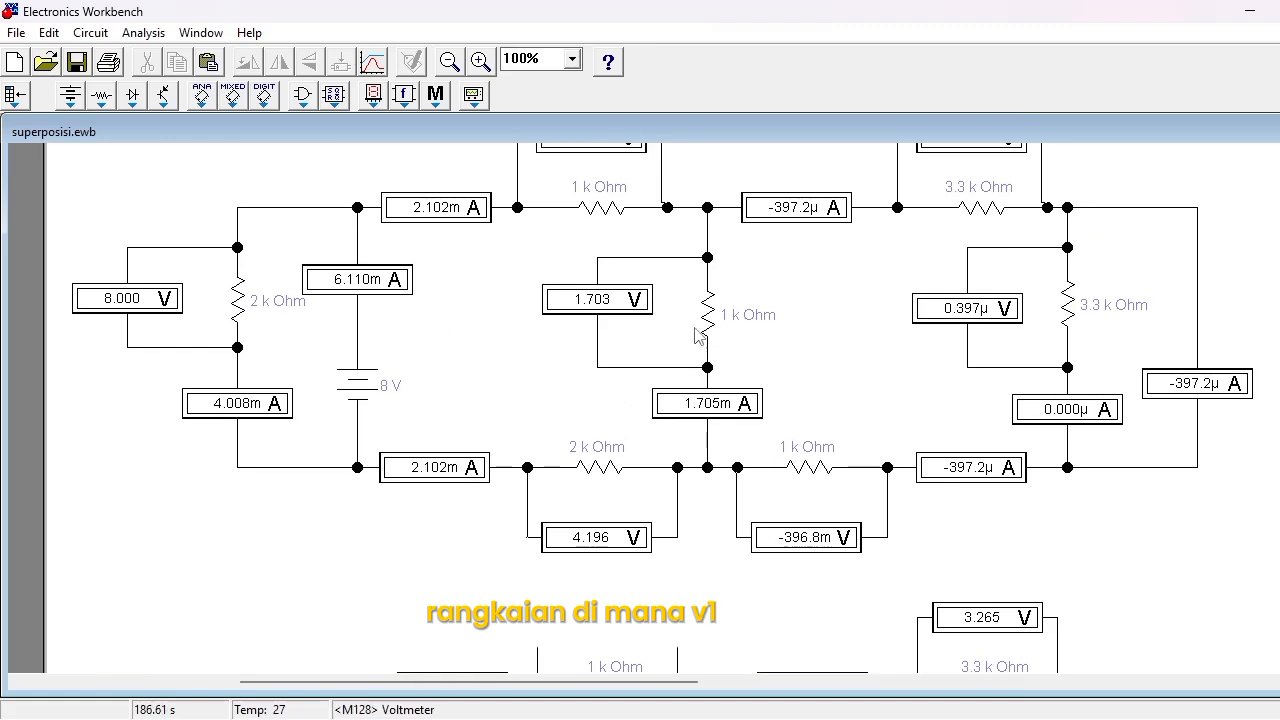
pyautogui.scroll(-10, 648, 408)
pyautogui.scroll(8, 648, 408)
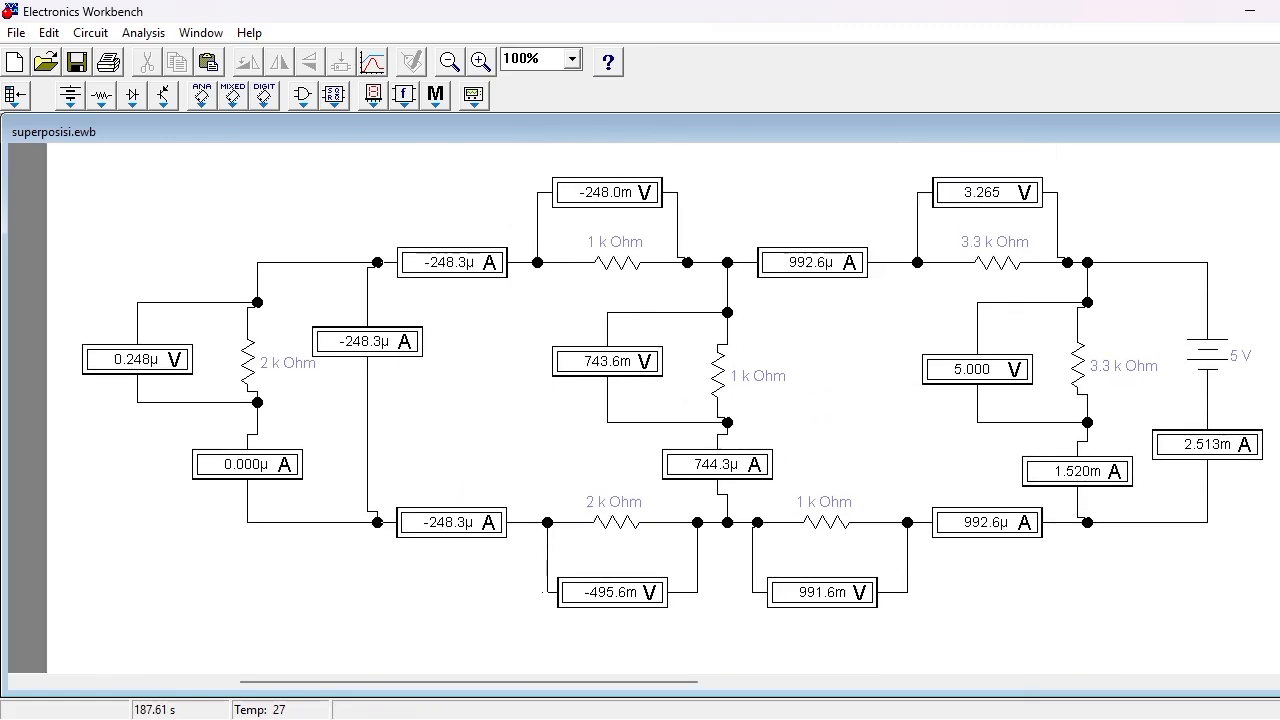
pyautogui.scroll(1, 648, 408)
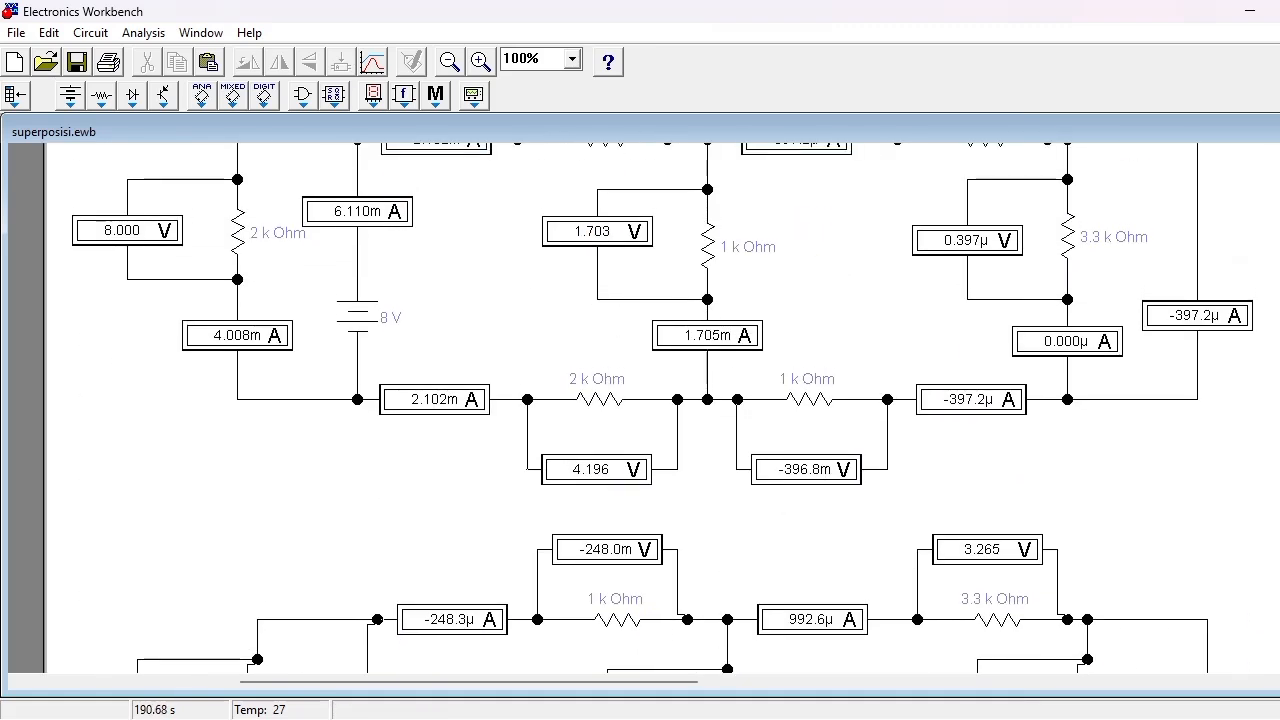